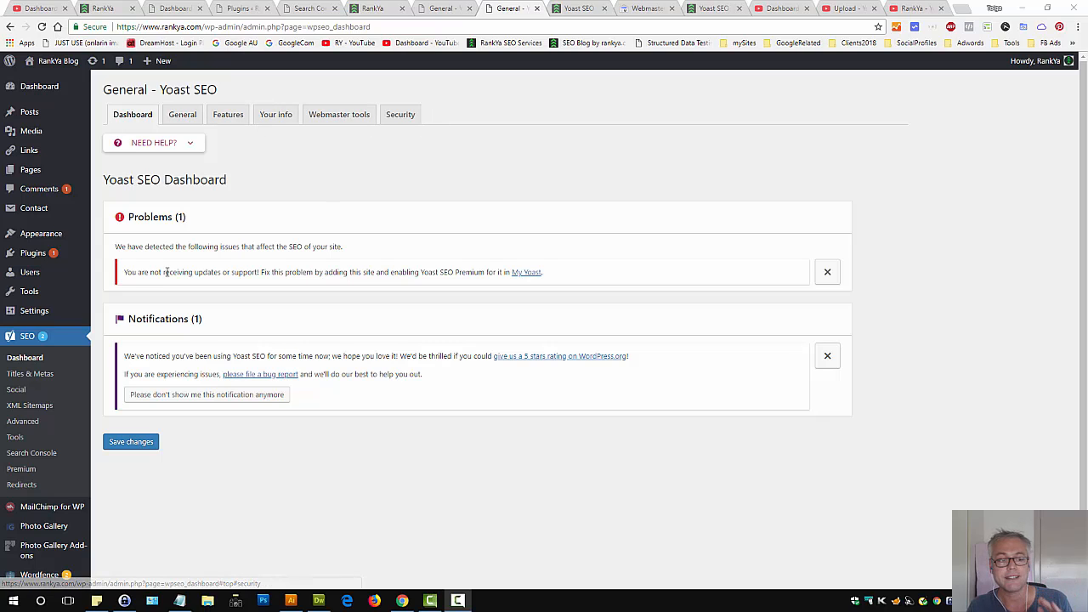
Browse the open tabs, including the Yoast SEO tutorial post, the YouTube channel and the Yoast SEO dashboard
left_click(581, 8)
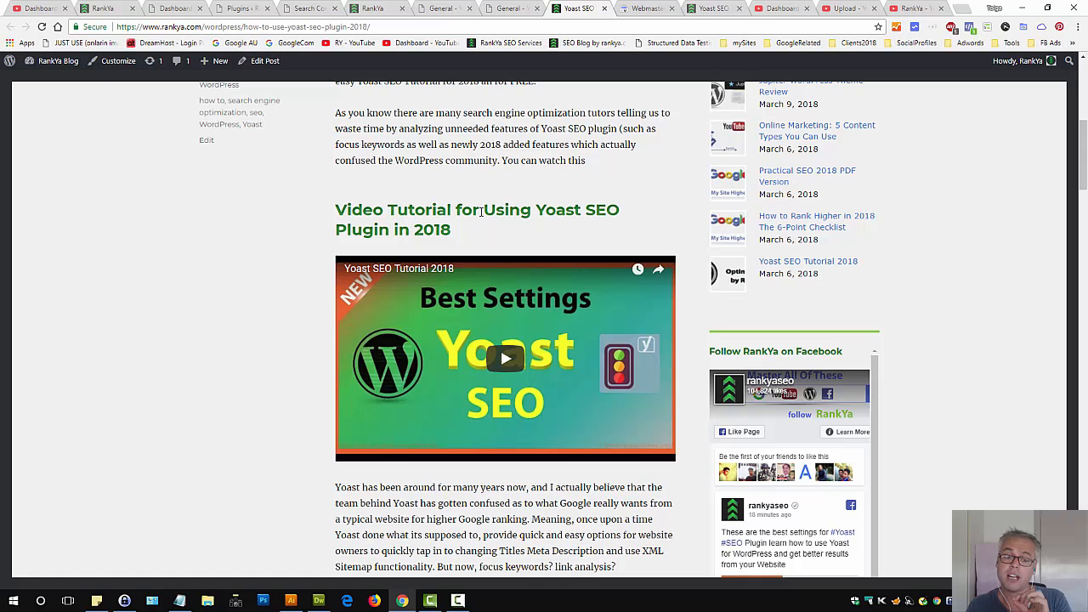
left_click_drag(476, 236, 338, 211)
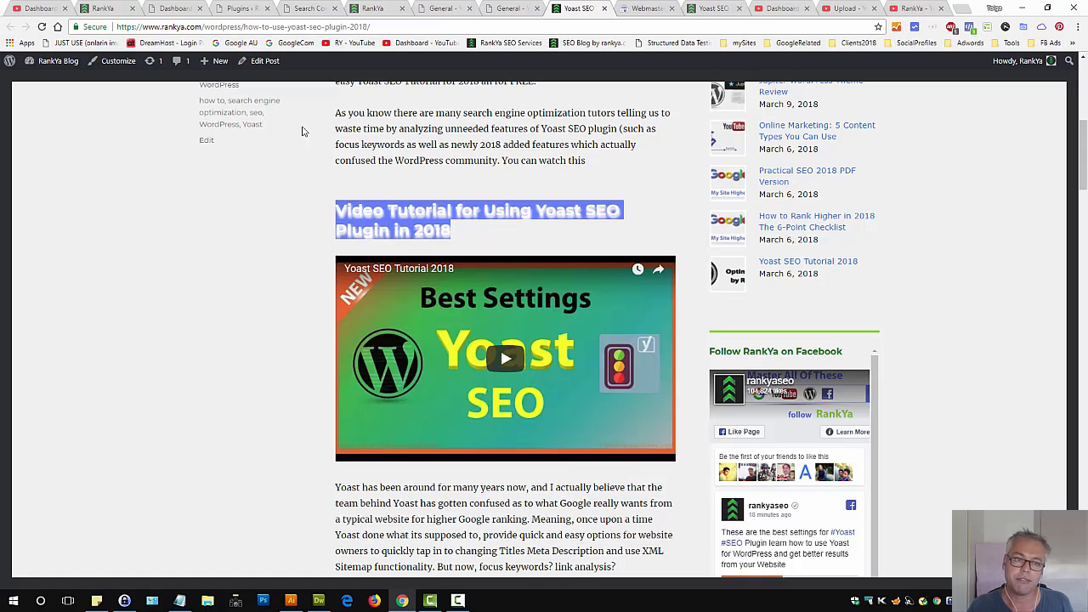
left_click(264, 27)
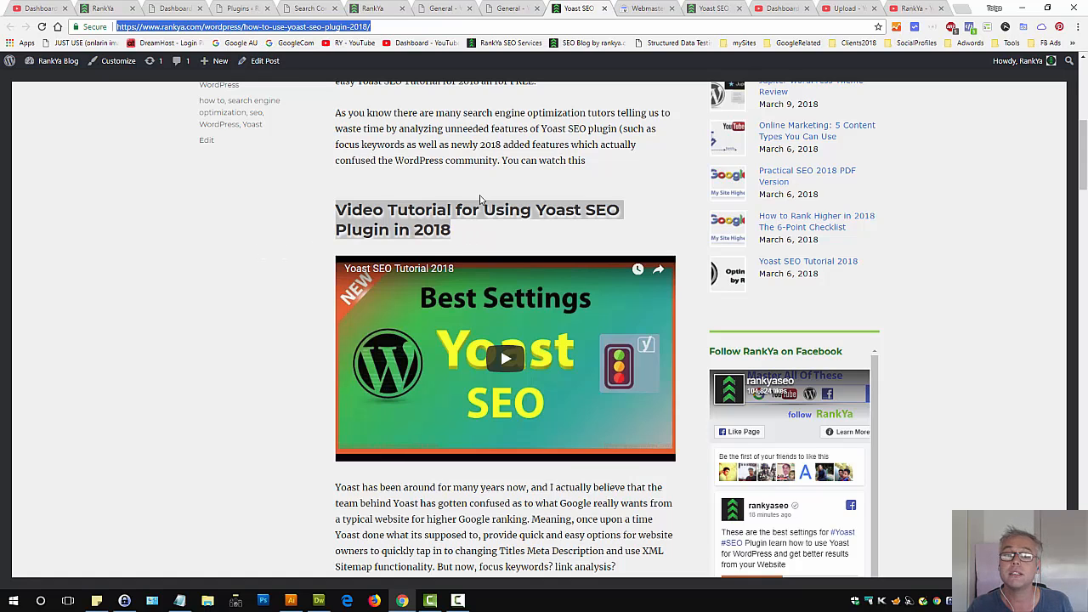
left_click(506, 202)
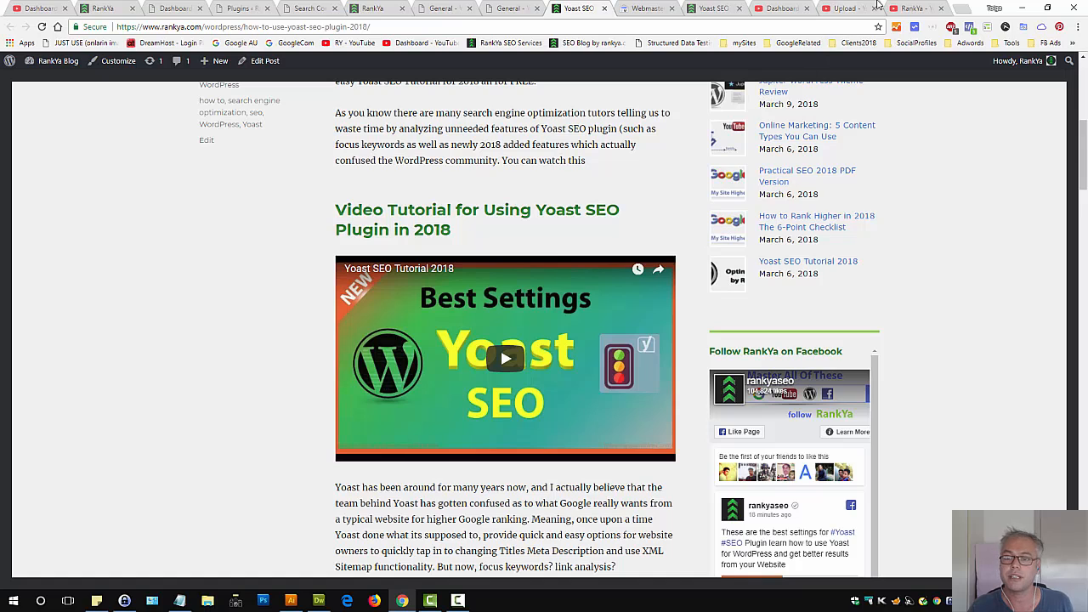
left_click(911, 8)
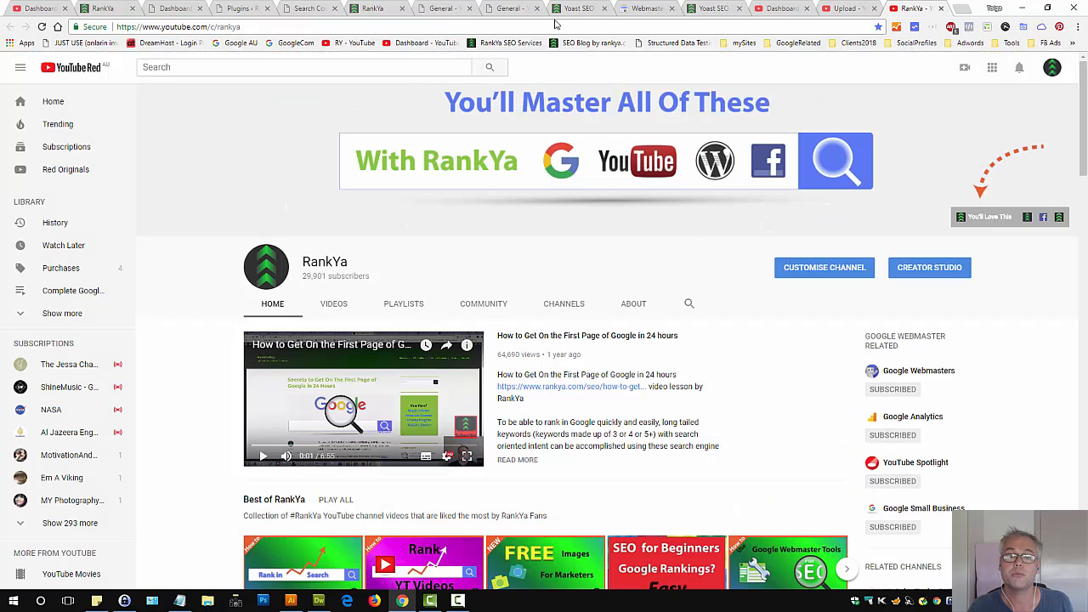
left_click(529, 11)
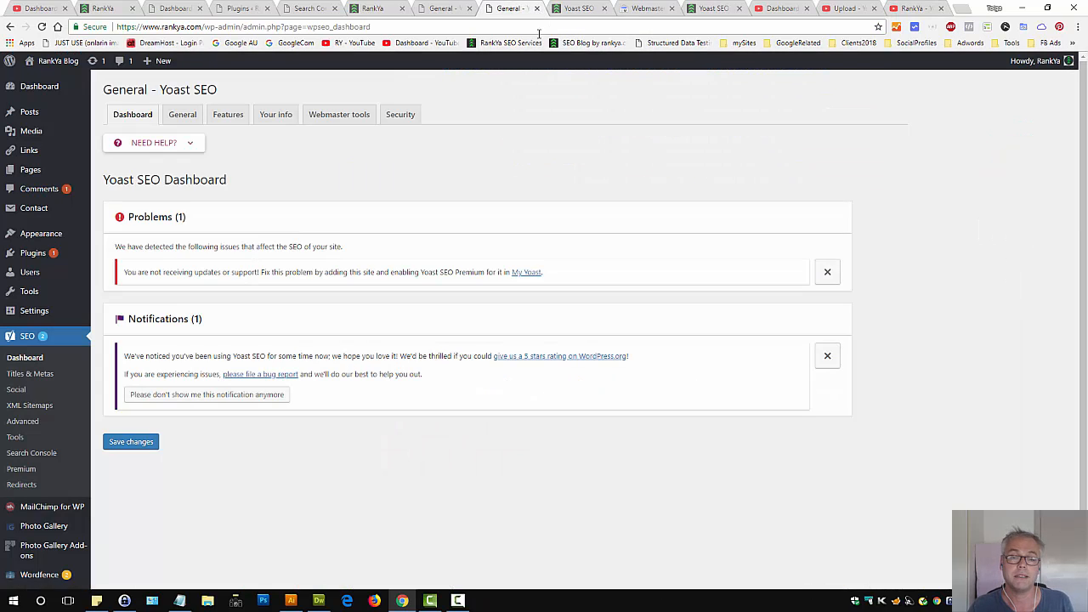
left_click(583, 8)
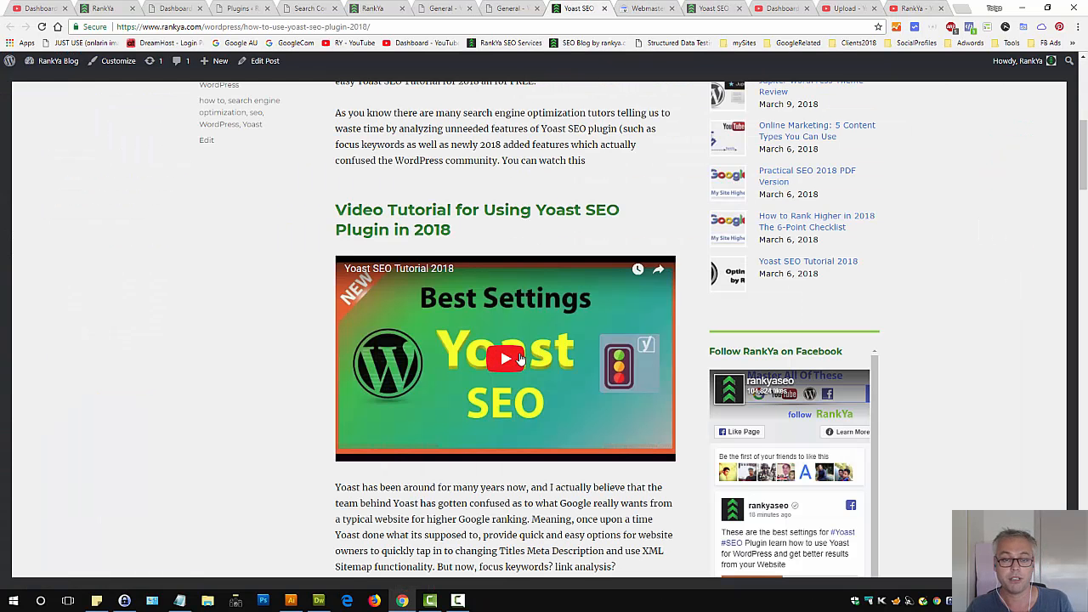
left_click(512, 7)
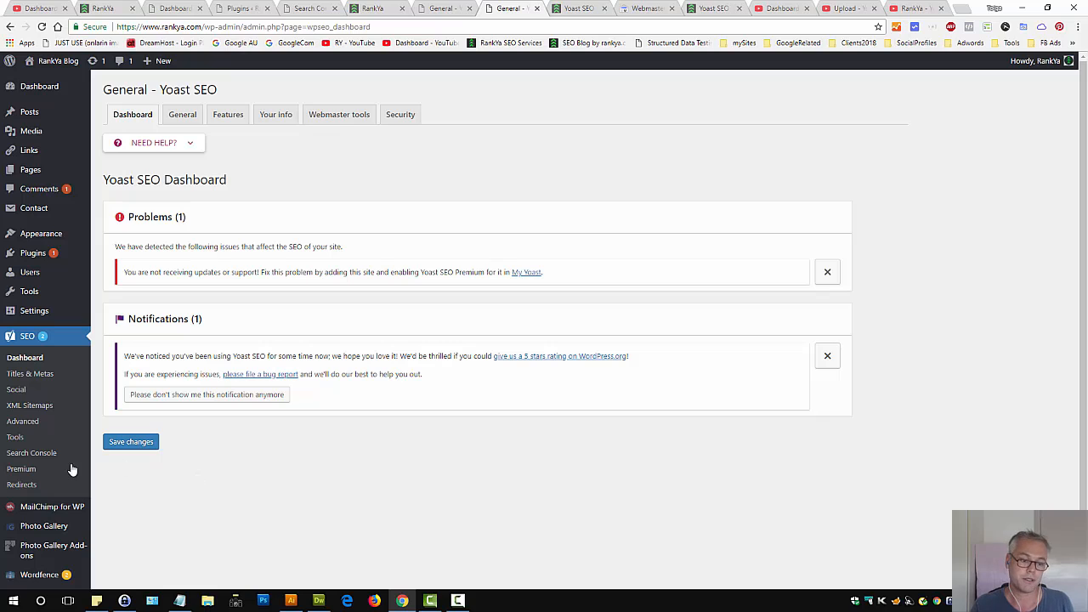
Open the Yoast SEO Redirects page in a new tab and examine the existing plain redirect entry
middle_click(21, 484)
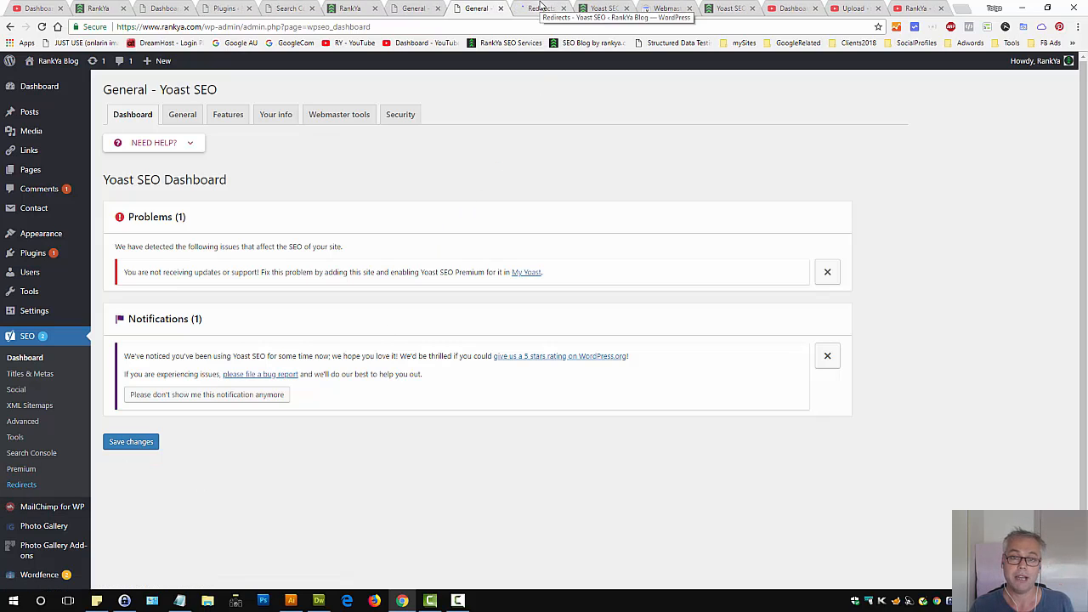
key("ctrl+Tab")
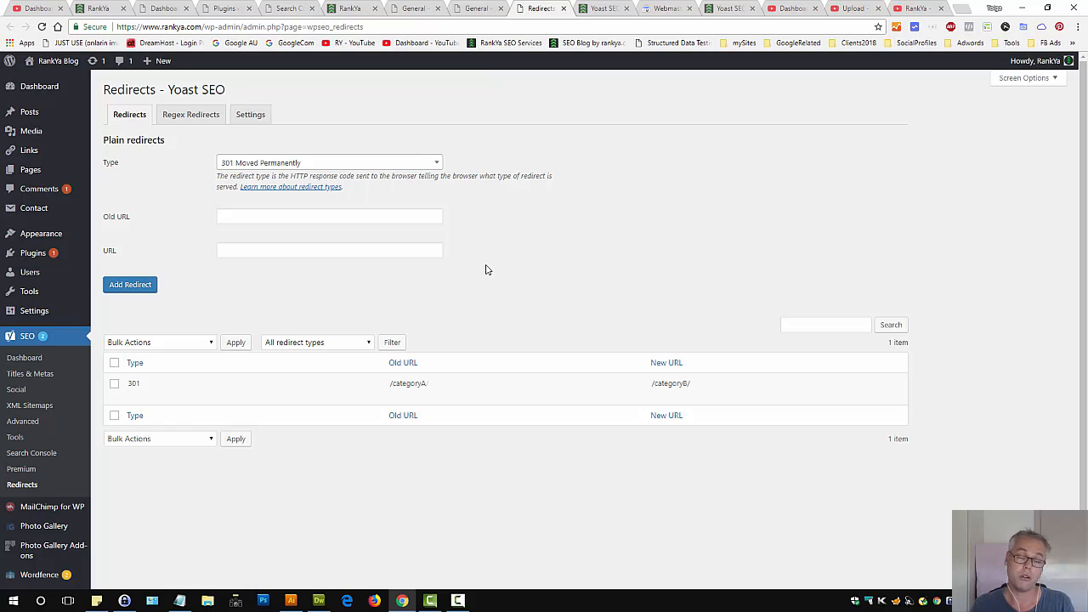
triple_click(408, 384)
triple_click(664, 385)
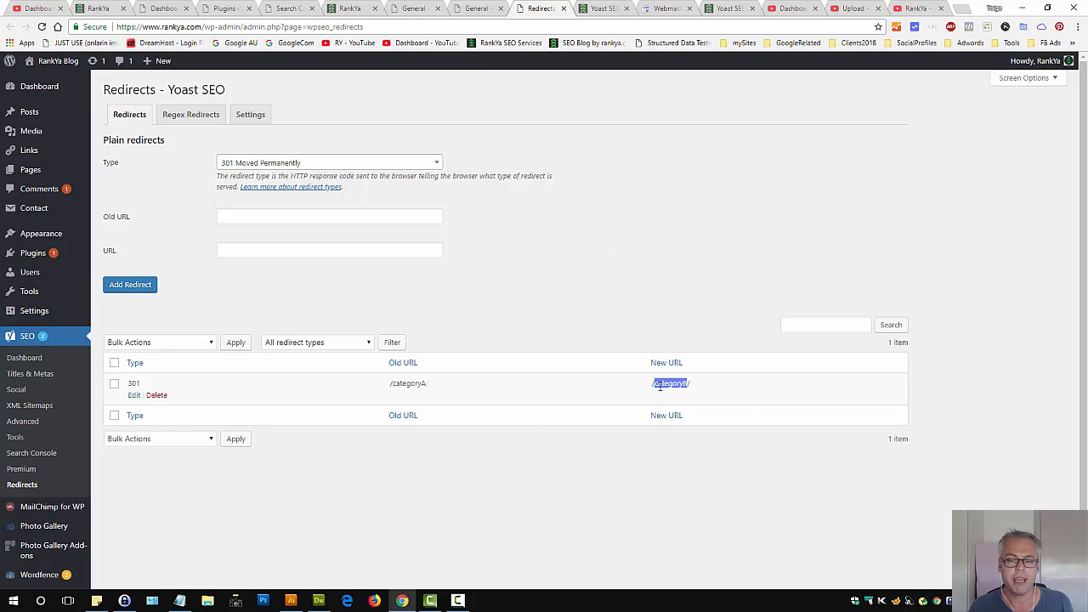
left_click(582, 290)
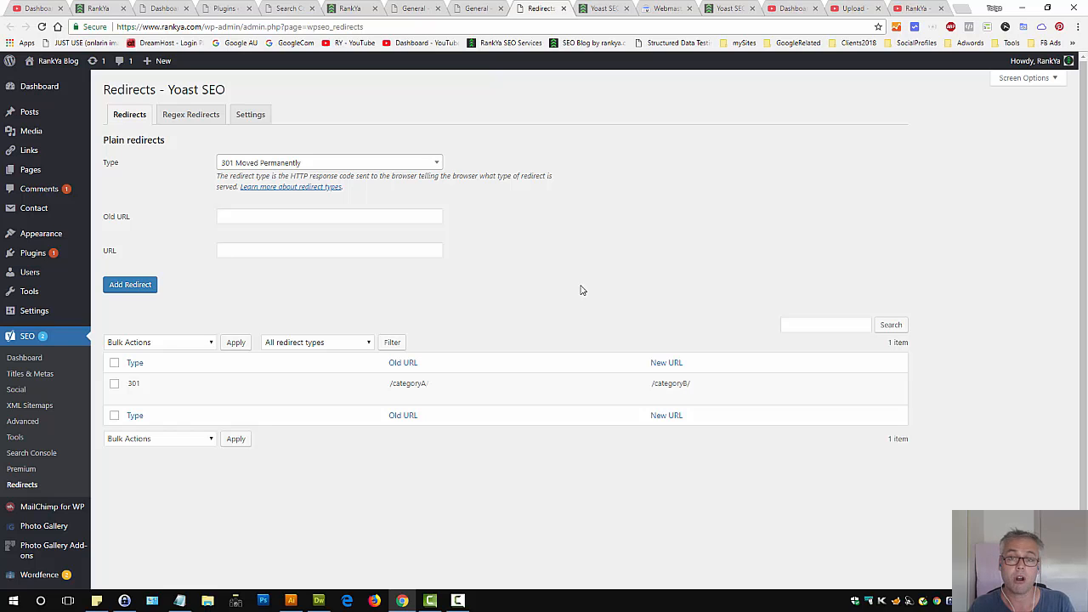
left_click(915, 8)
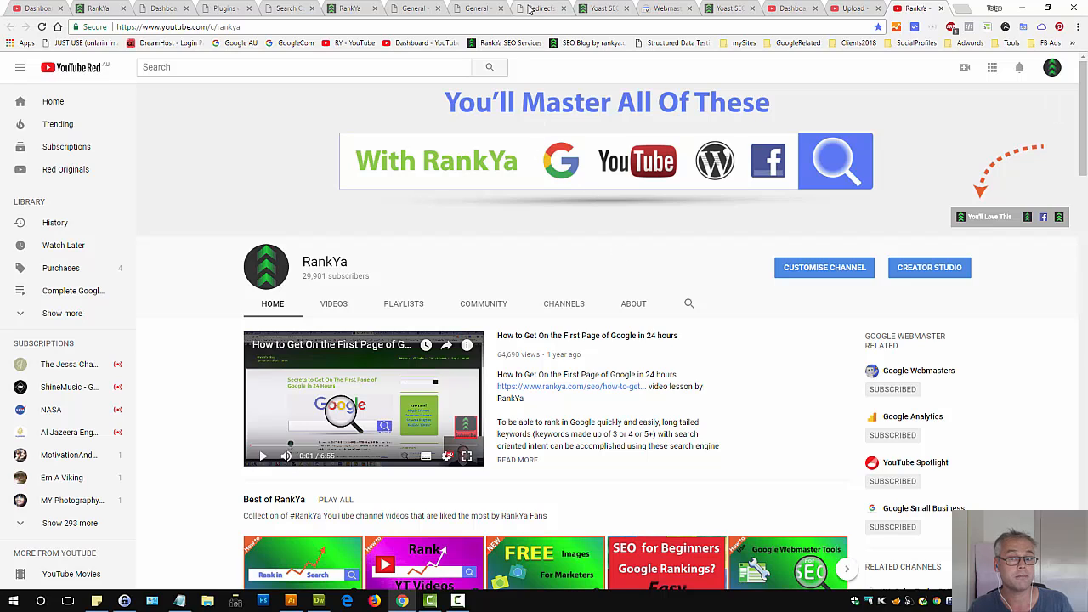
left_click(529, 9)
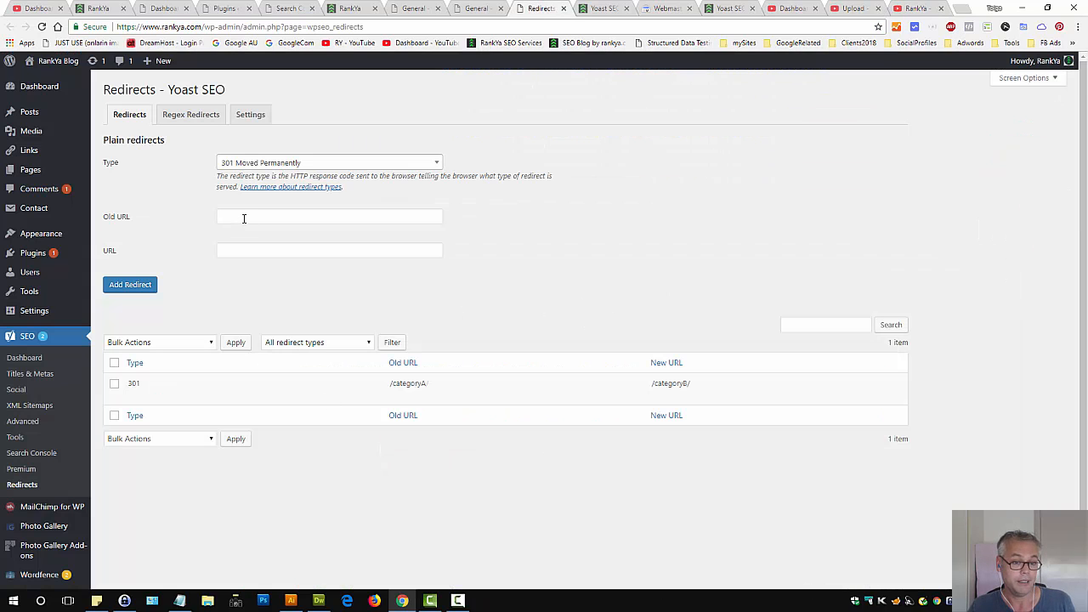
double_click(410, 383)
key("ctrl+c")
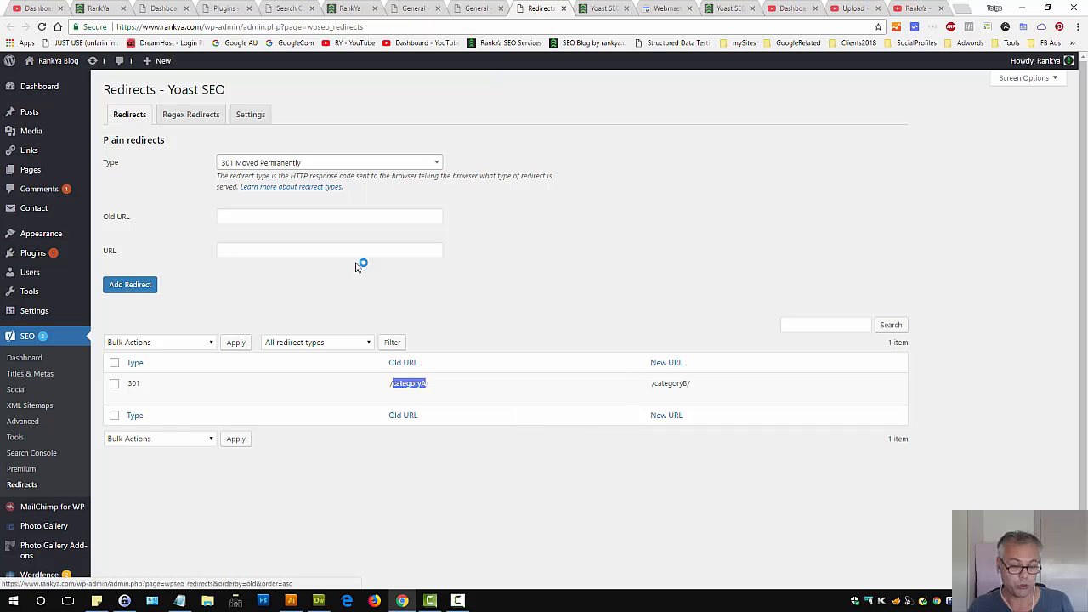
left_click(255, 217)
key("ctrl+v")
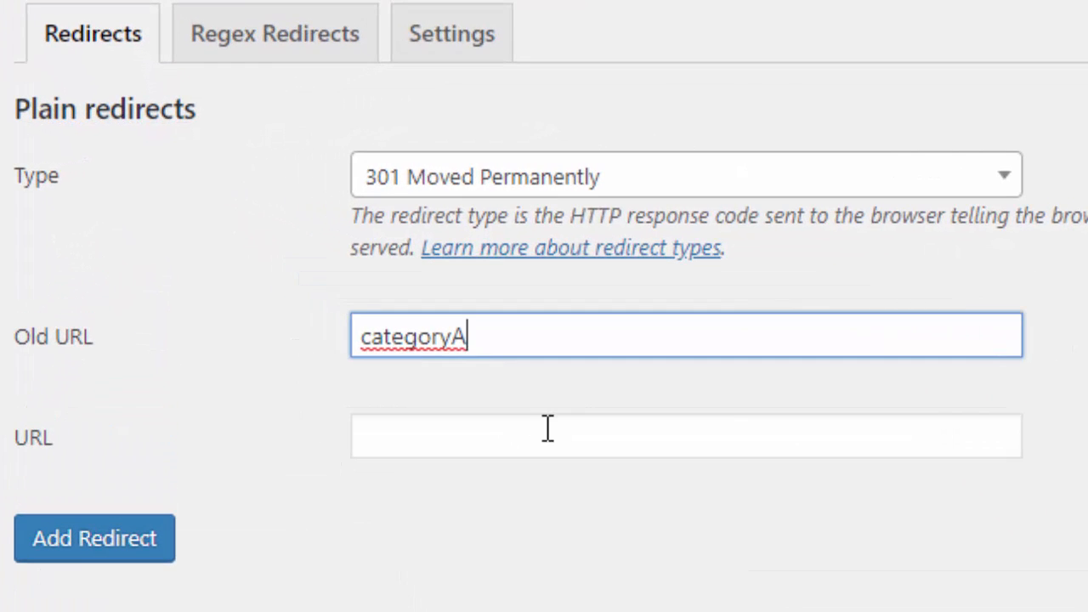
left_click(547, 427)
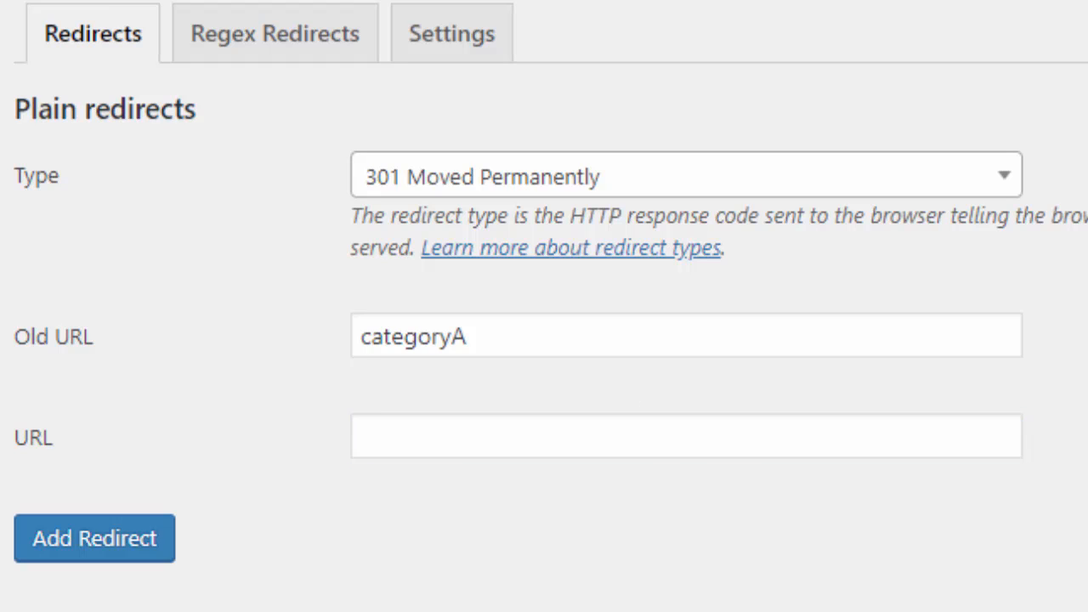
left_click(687, 438)
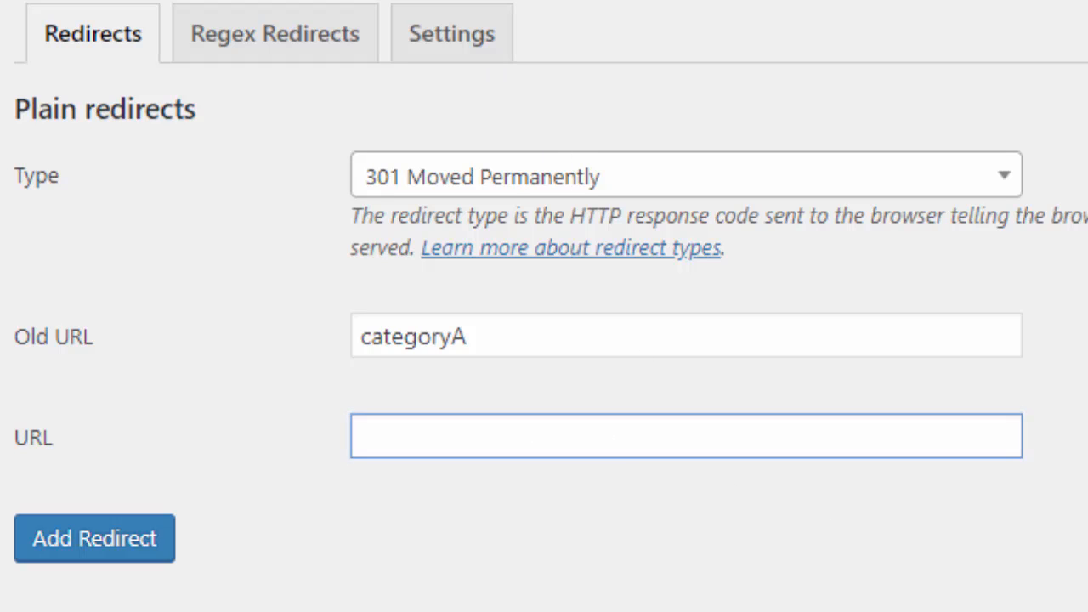
left_click(493, 451)
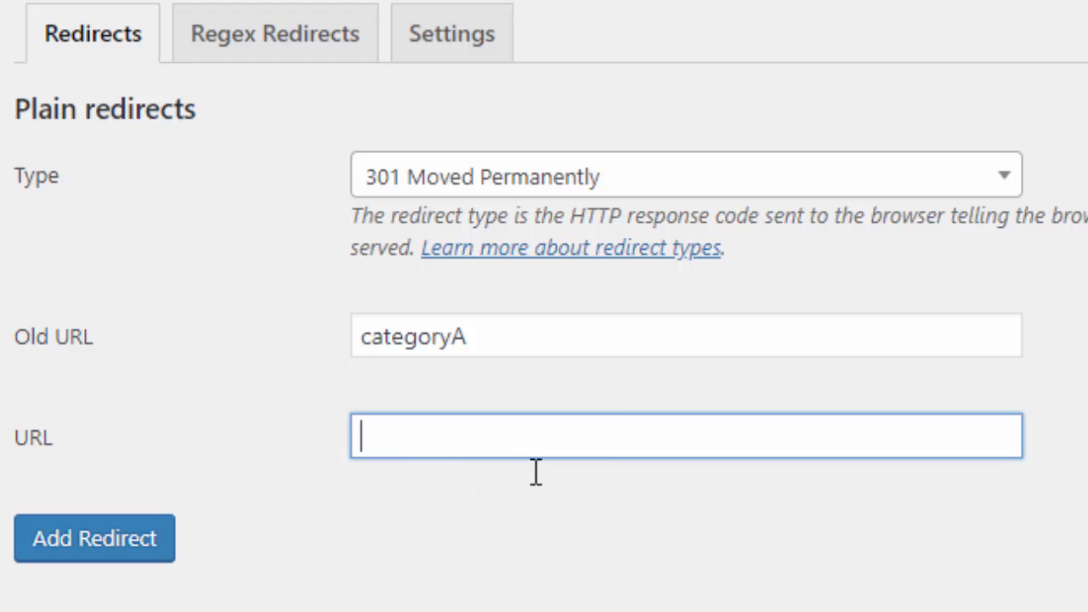
type("https://www.rankya.com/")
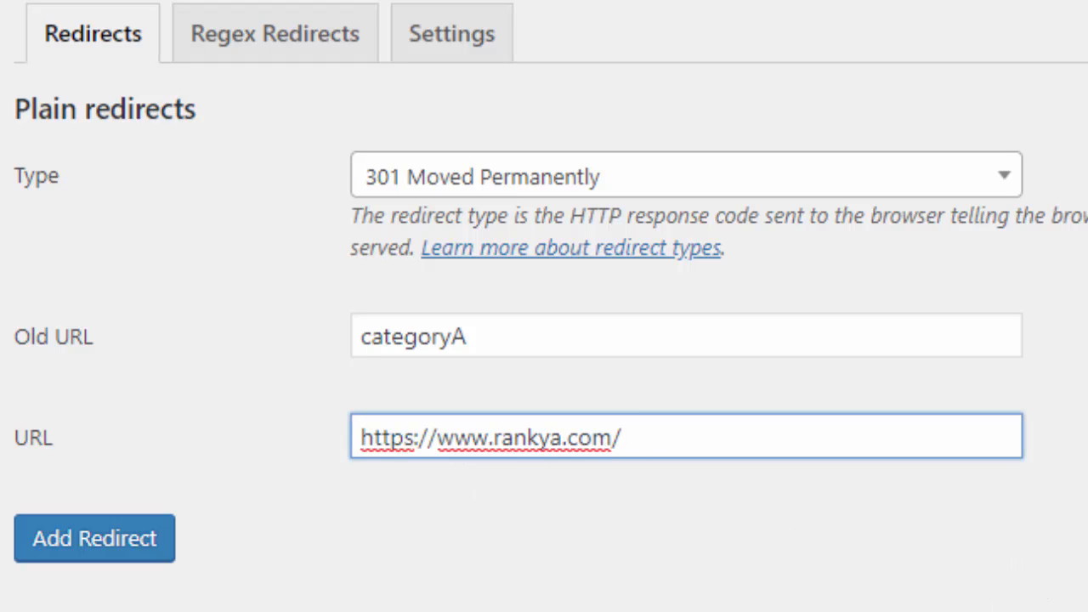
left_click(781, 536)
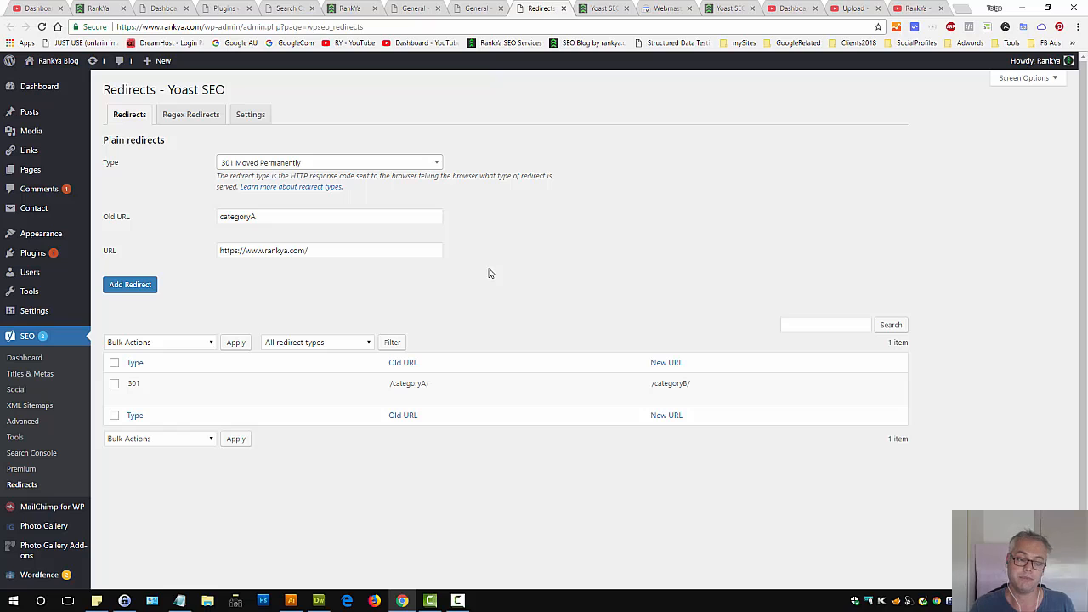
Switch to Dreamweaver and review the Yoast SEO redirect filter code in the theme's functions.php
left_click(318, 600)
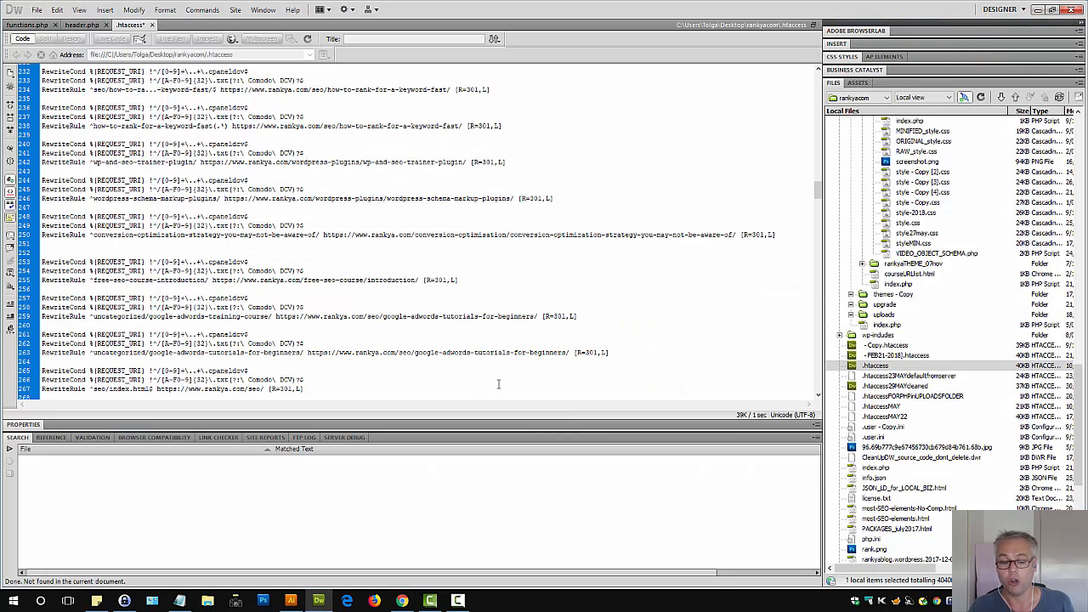
left_click(515, 333)
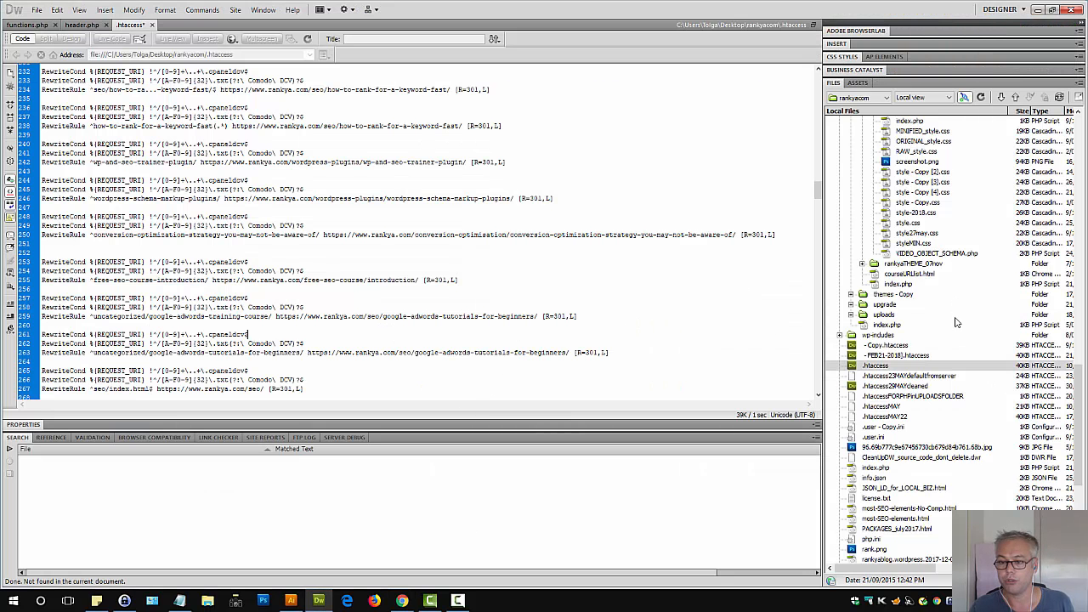
scroll(955, 323, "up", 5)
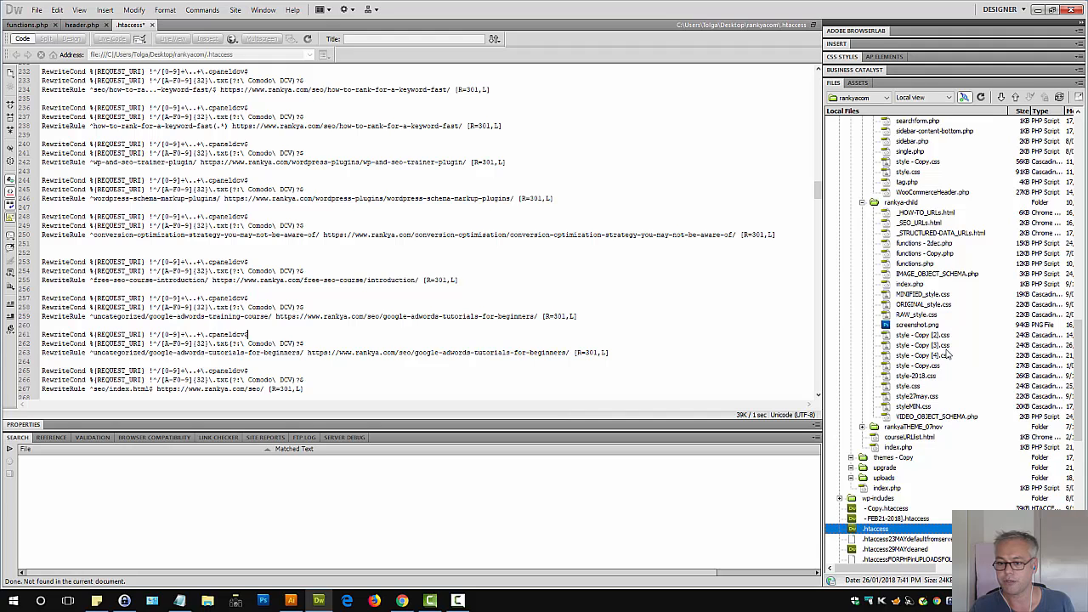
scroll(946, 354, "up", 5)
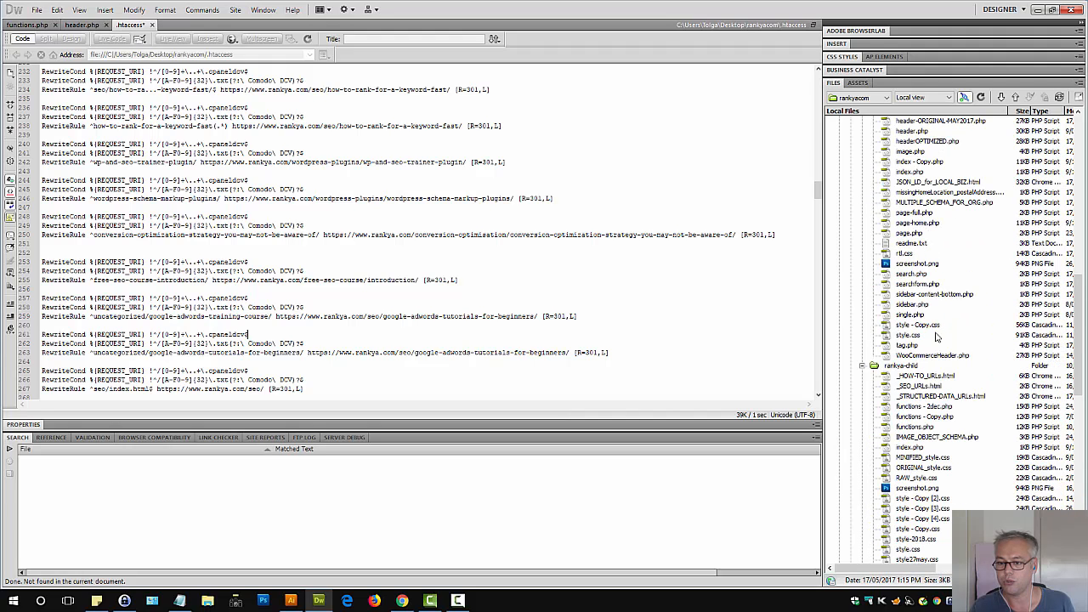
double_click(933, 427)
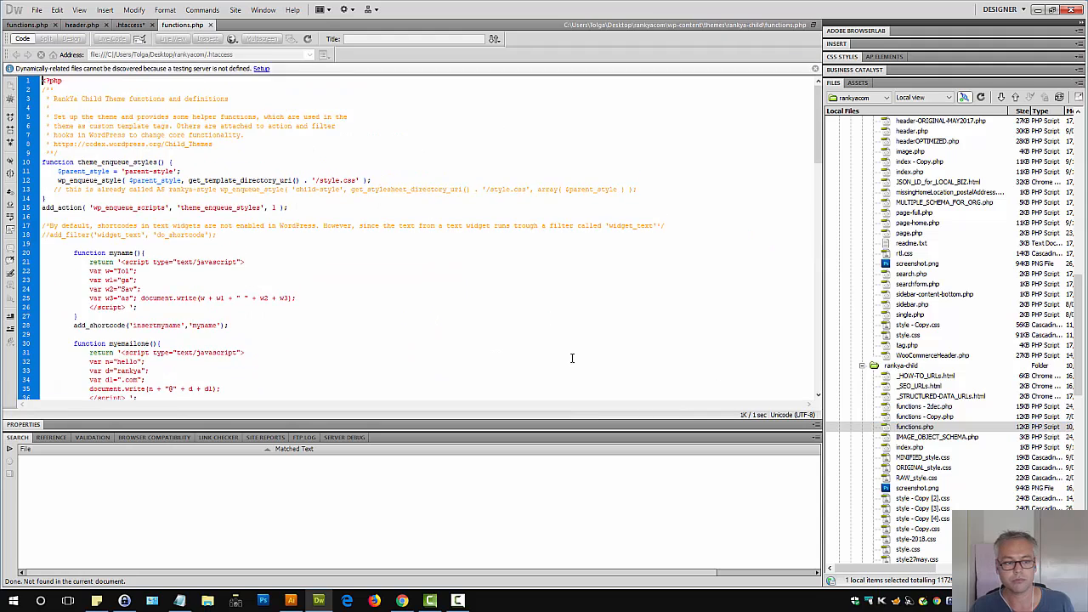
scroll(445, 329, "down", 20)
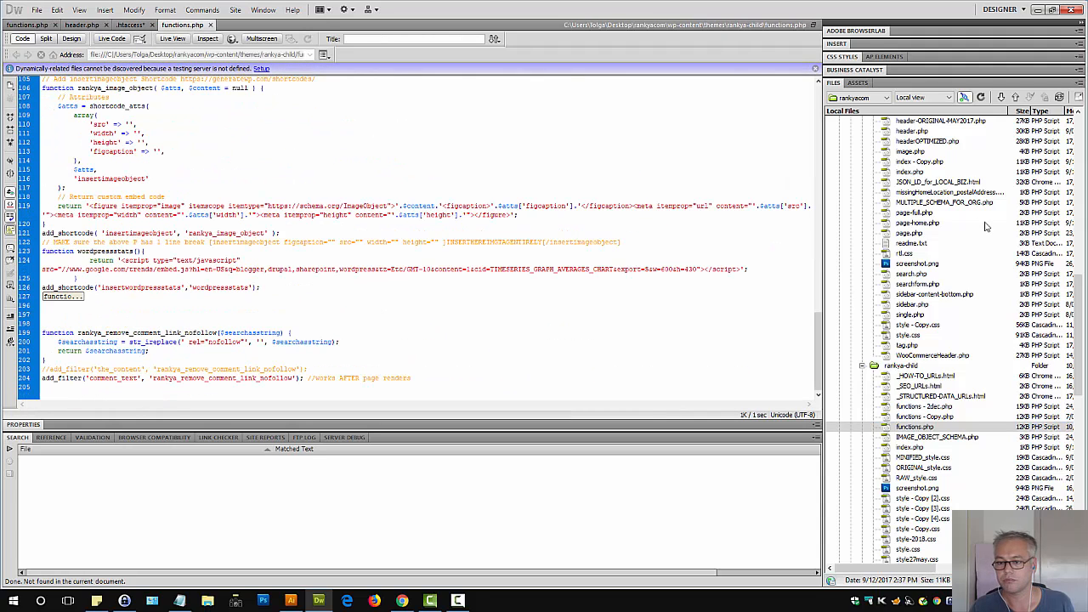
scroll(984, 230, "up", 5)
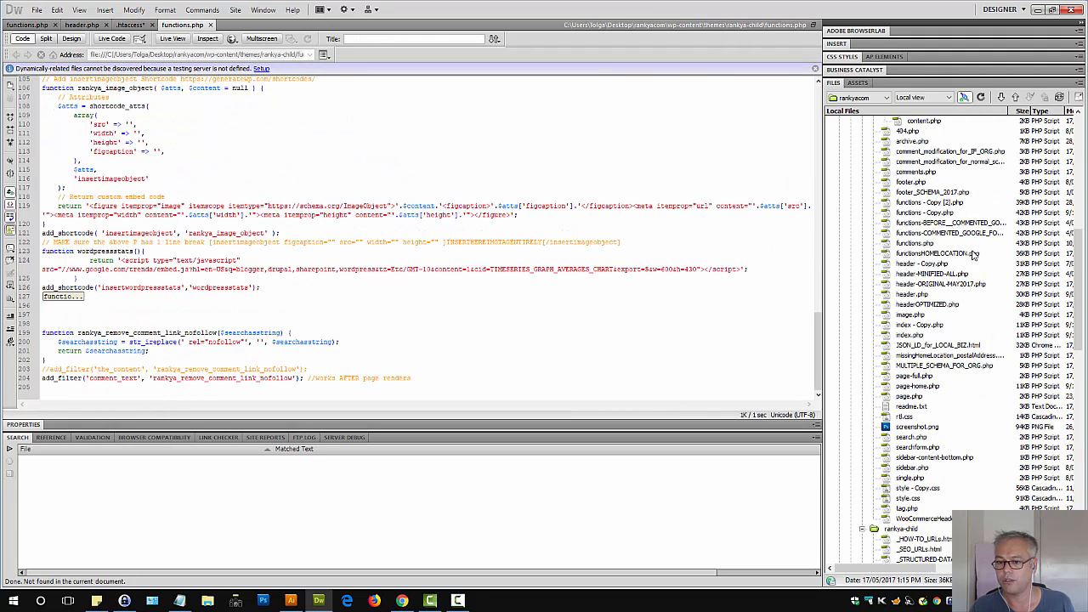
double_click(914, 244)
scroll(340, 312, "down", 20)
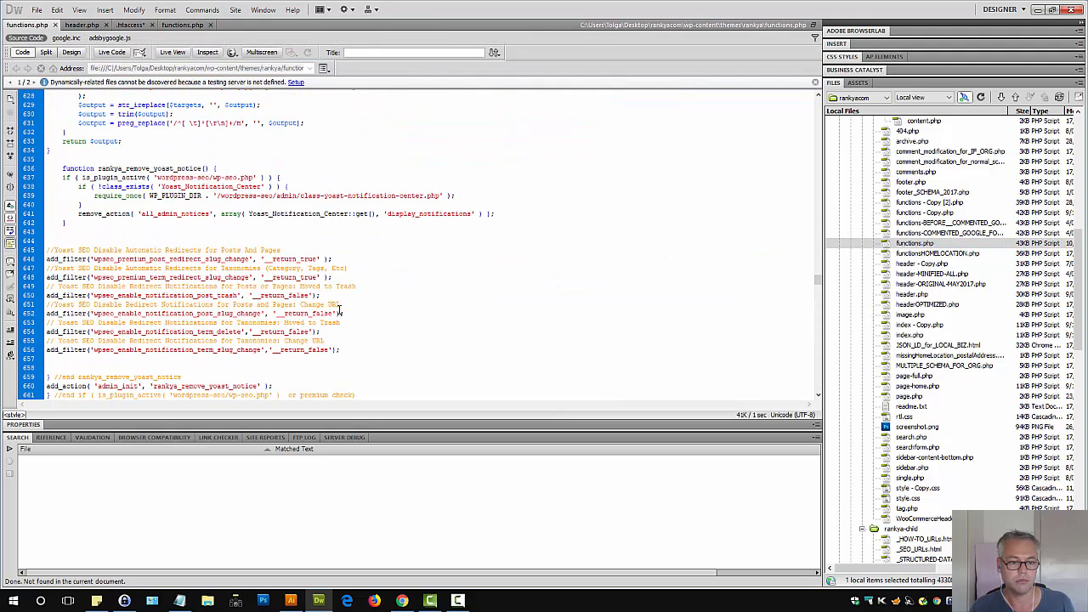
left_click_drag(343, 349, 50, 250)
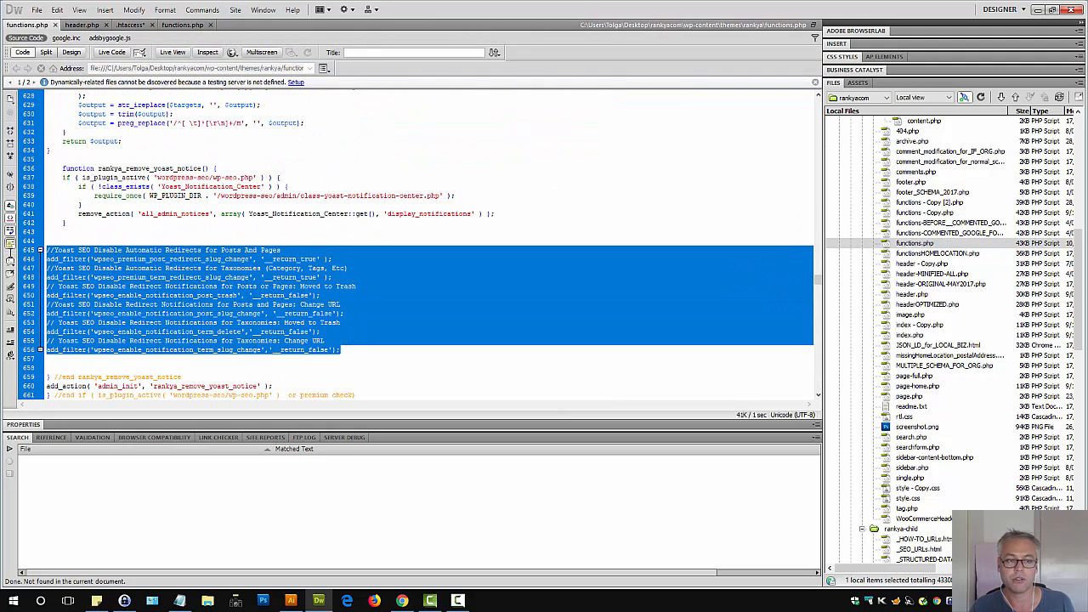
left_click(244, 276)
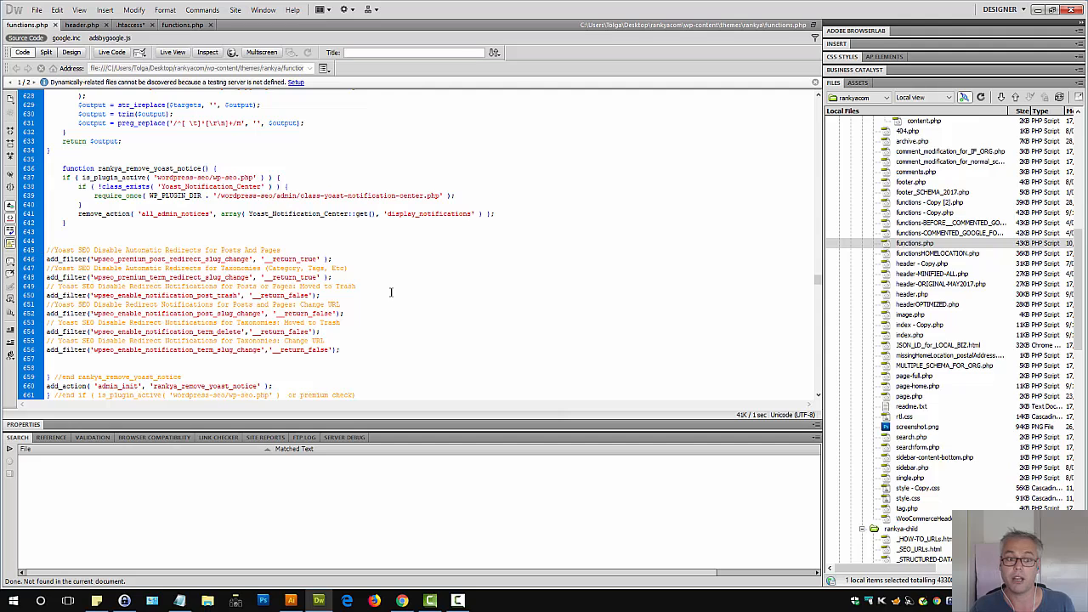
Back in the browser, delete the existing /categoryA/ to /categoryB/ redirect, then add the new categoryA redirect
left_click(403, 601)
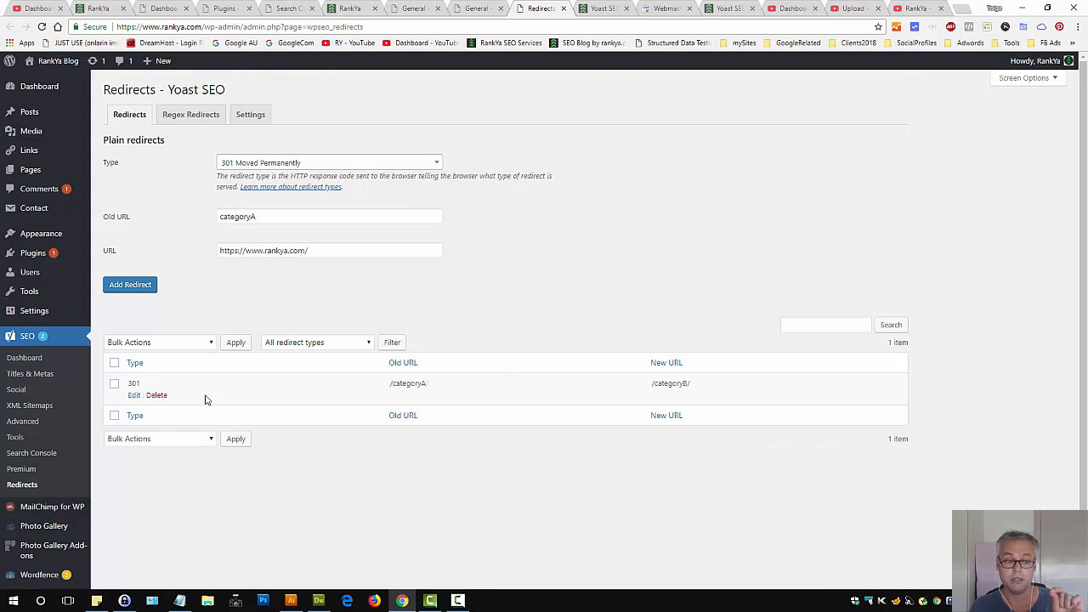
left_click(158, 396)
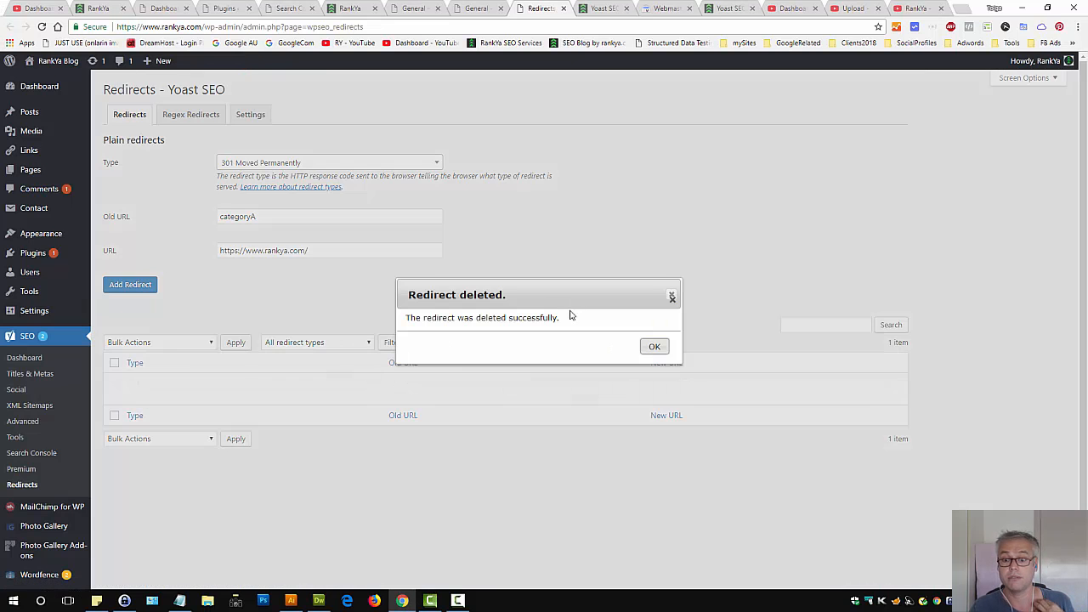
left_click(653, 347)
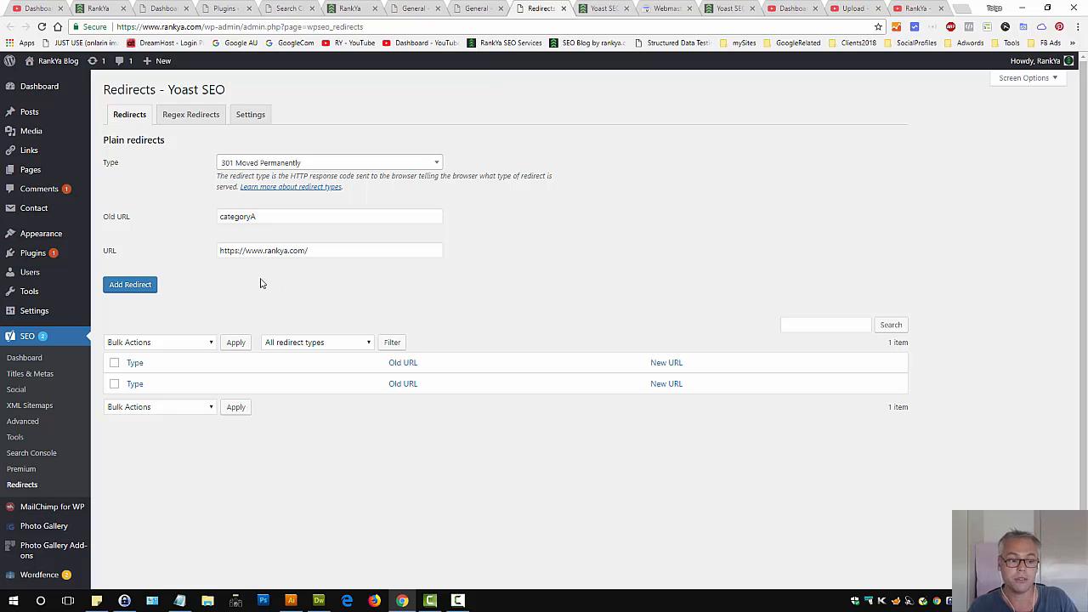
left_click(129, 286)
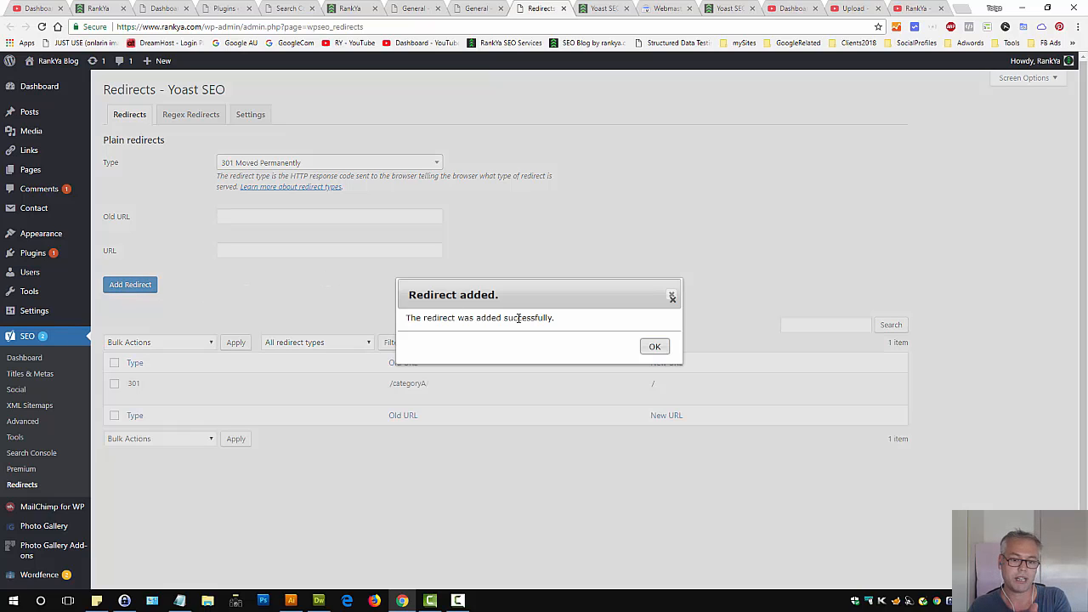
Dismiss the confirmation and review the available redirect types, keeping 301 Moved Permanently
left_click(653, 346)
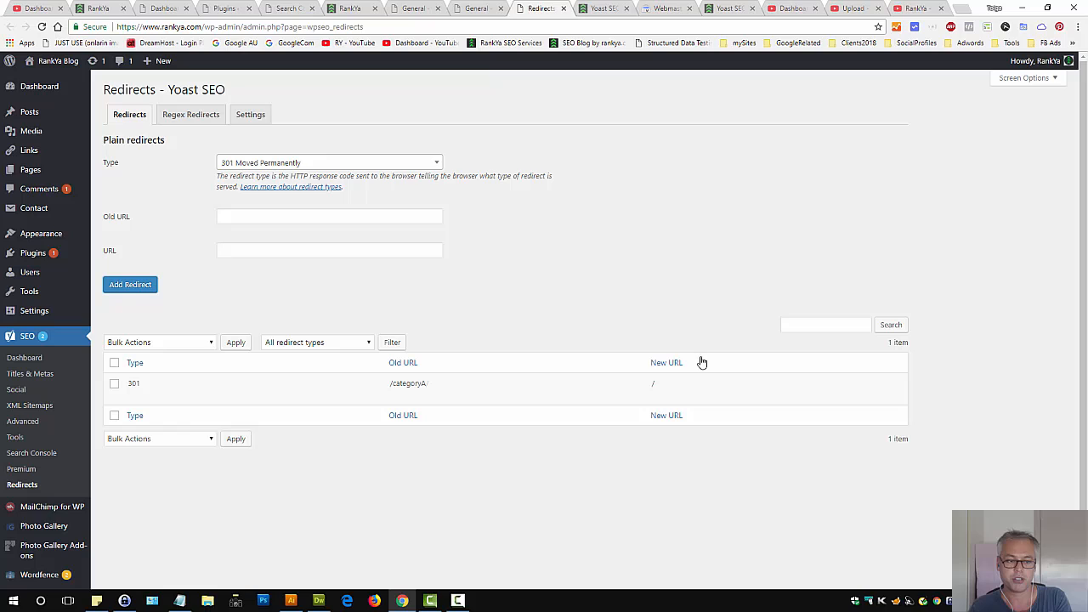
left_click(281, 165)
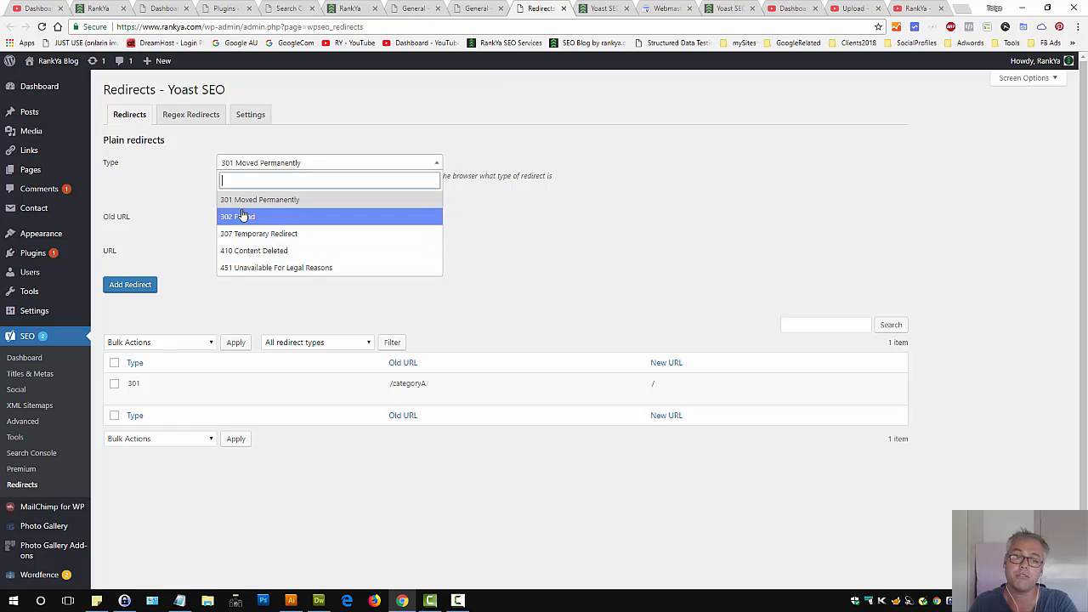
left_click(285, 199)
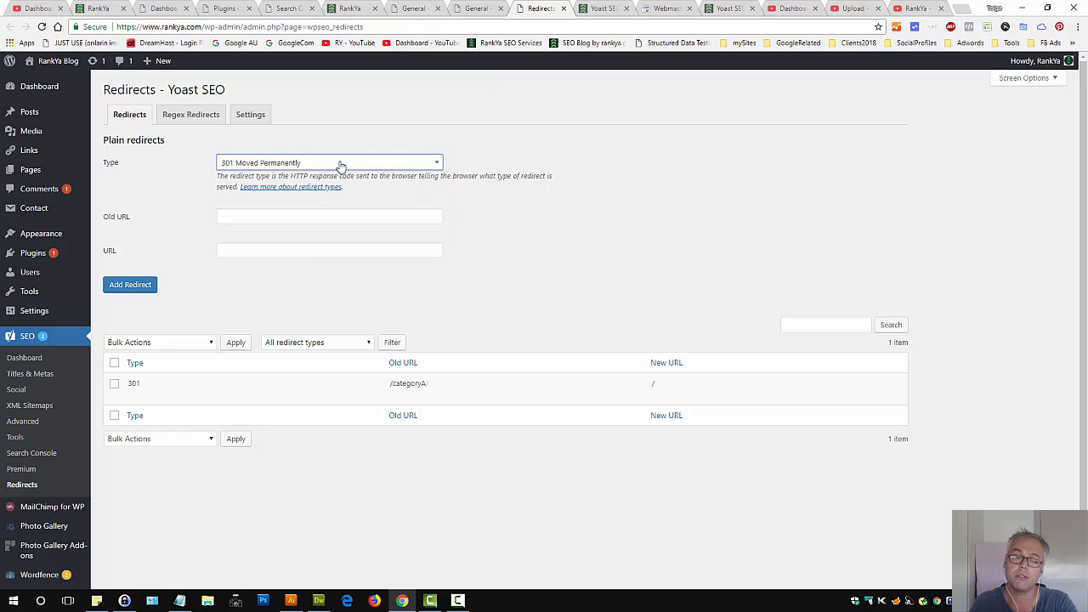
Open the categoryA redirect for editing, cancel, and delete that redirect
mouse_move(166, 399)
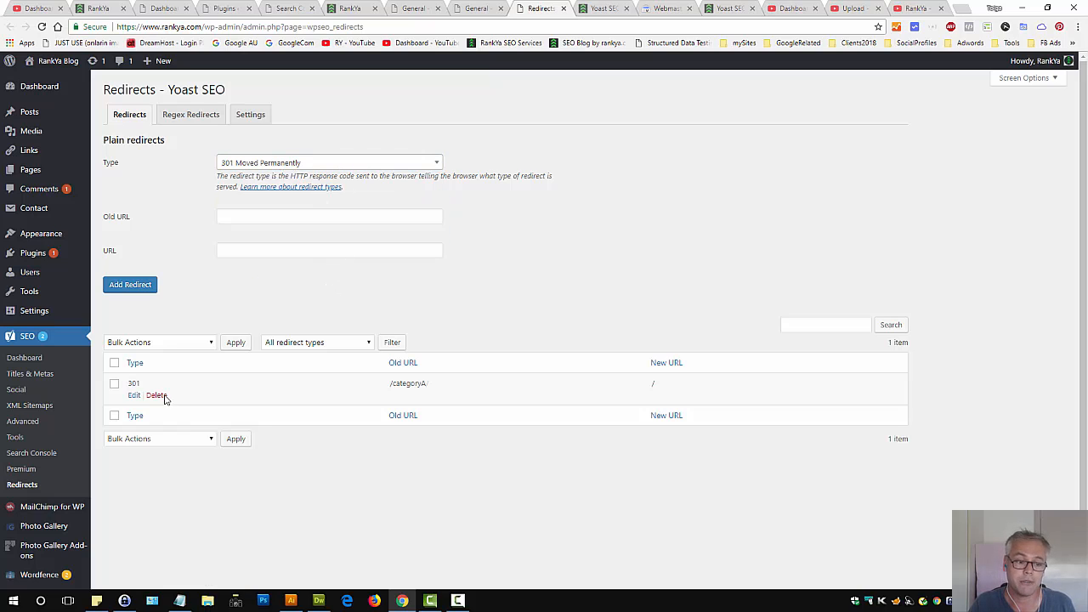
left_click(134, 395)
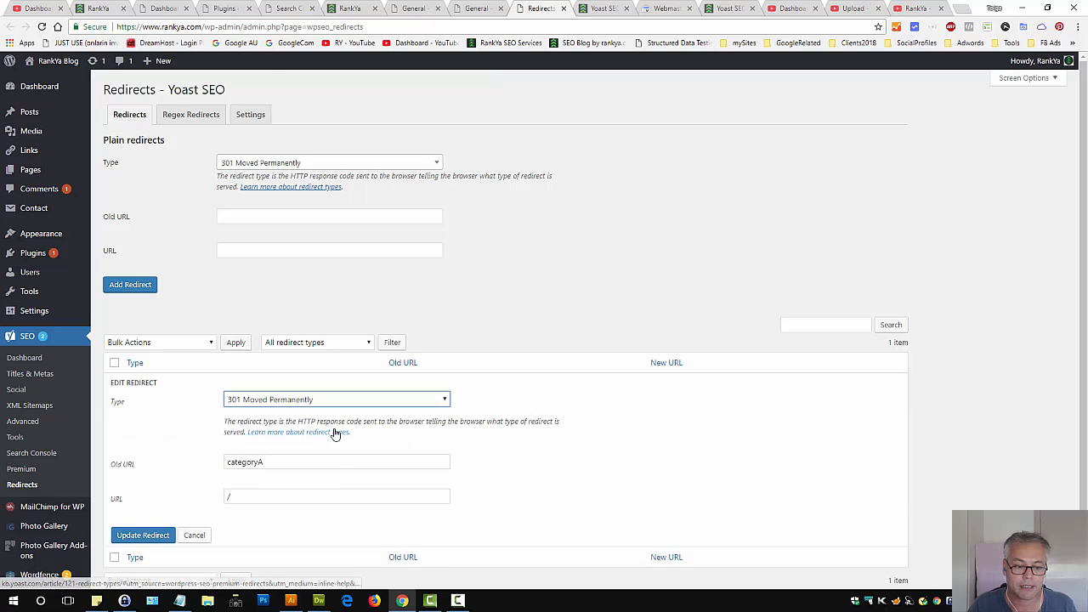
scroll(336, 433, "down", 1)
left_click(194, 485)
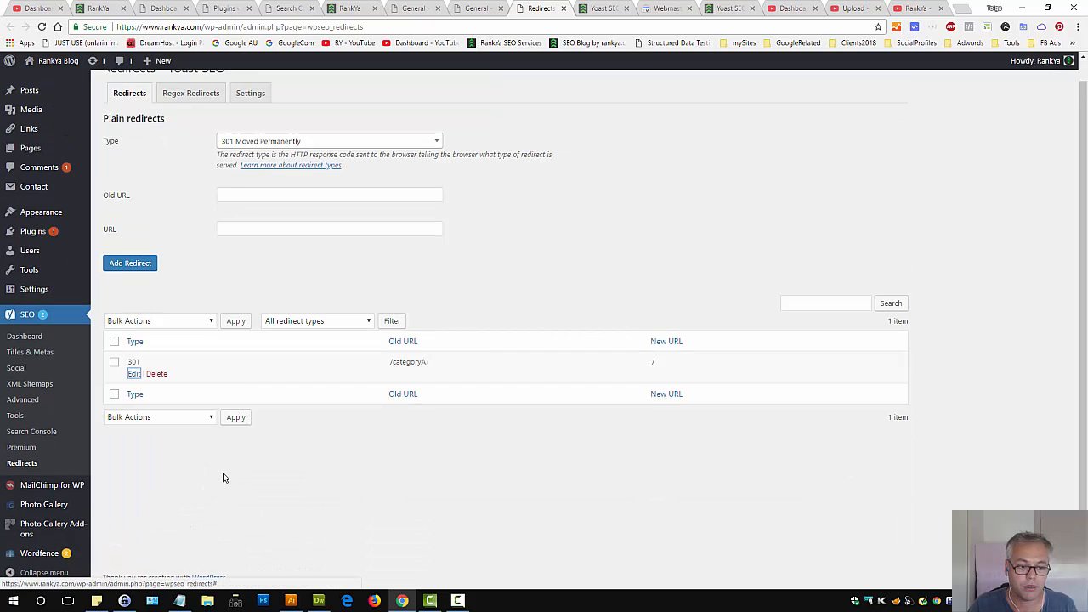
left_click(159, 376)
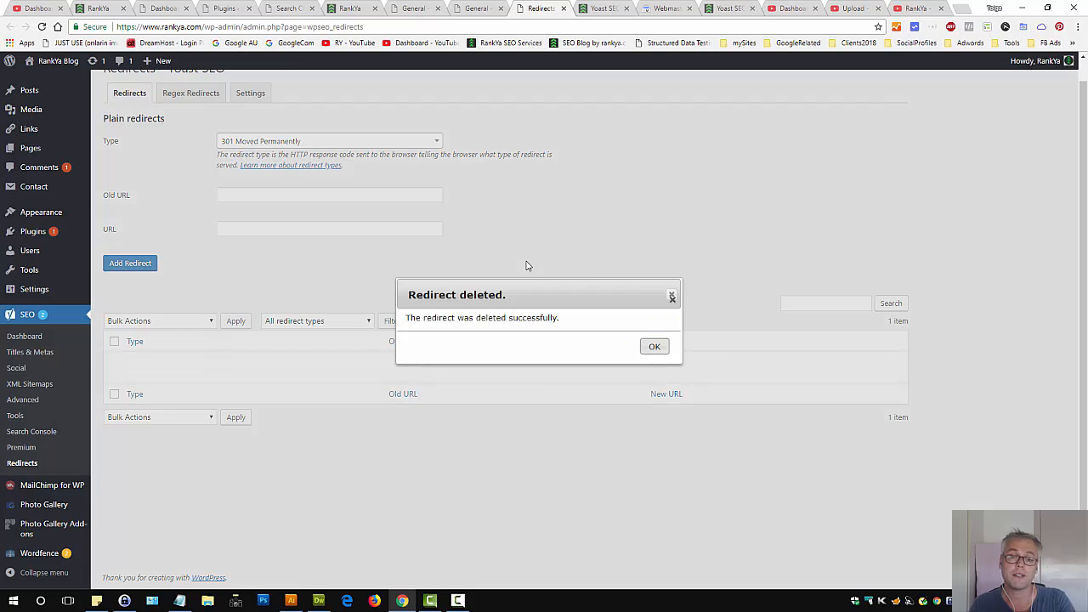
left_click(656, 350)
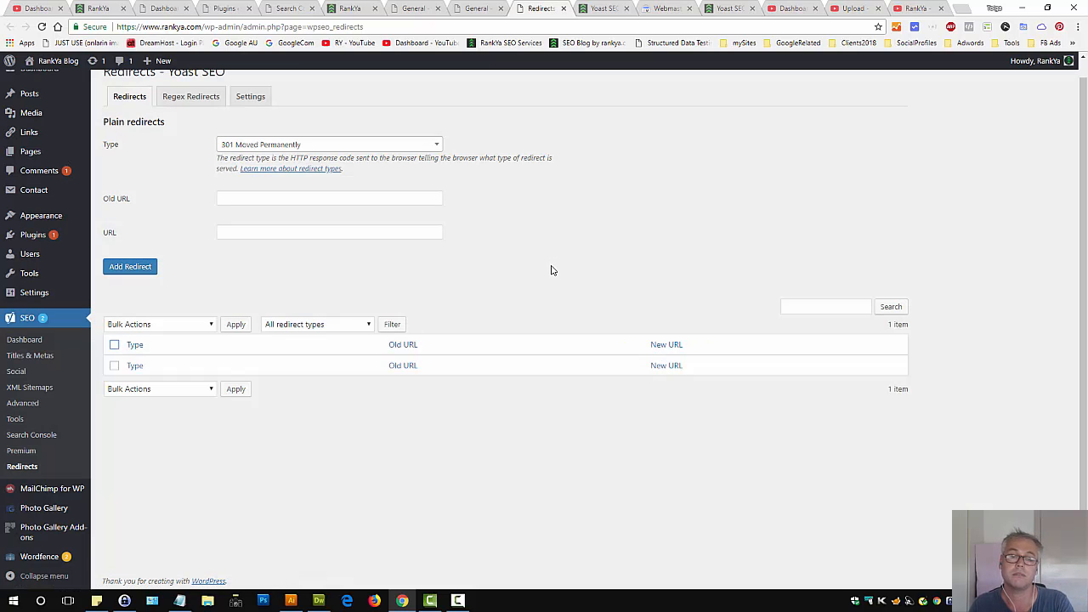
scroll(561, 269, "up", 1)
left_click(192, 114)
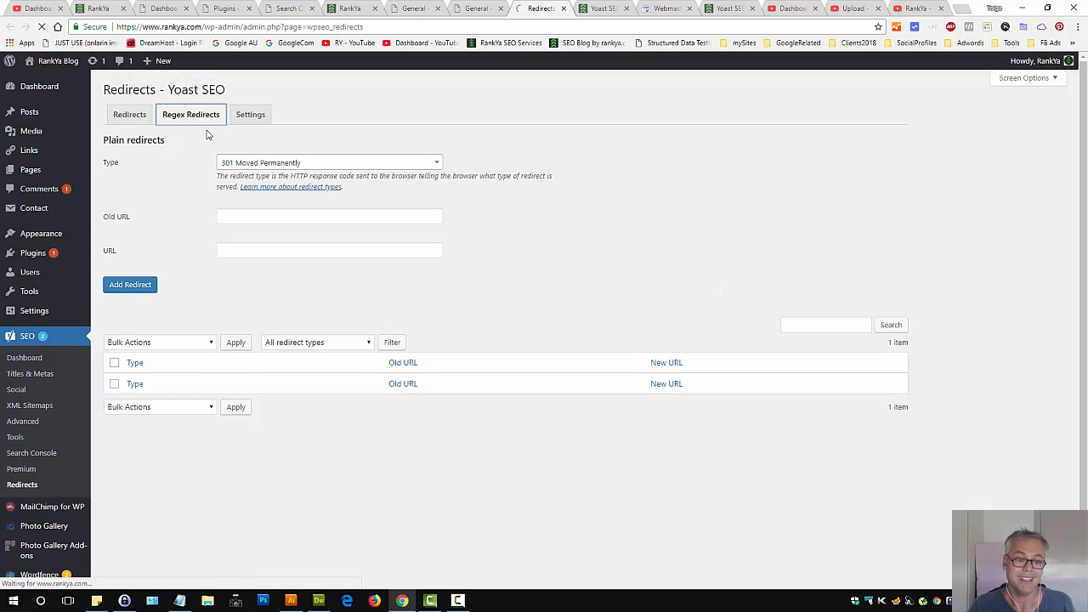
left_click(259, 247)
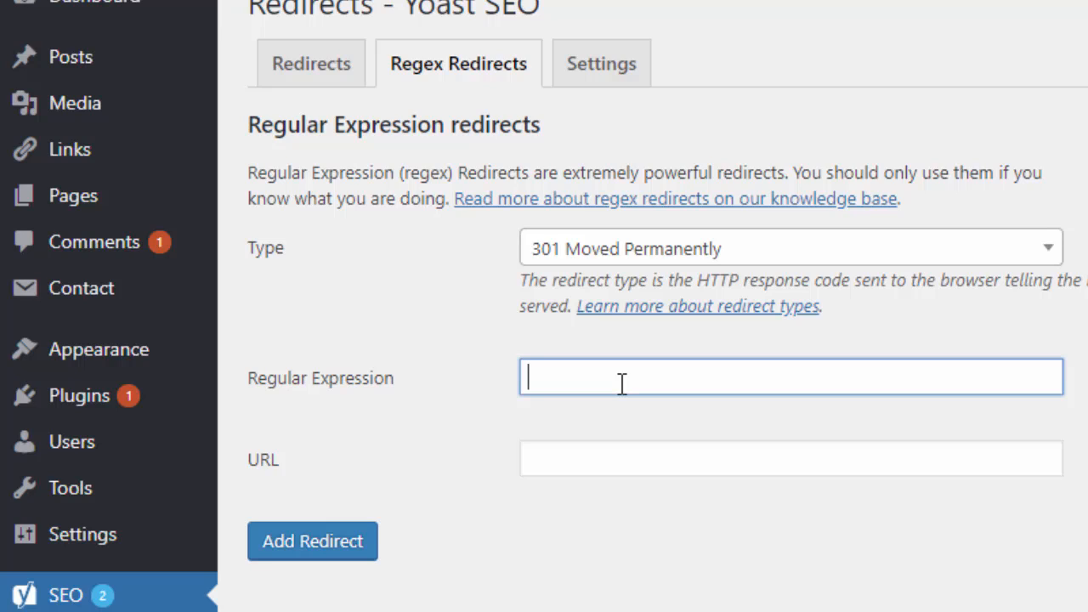
type("categor")
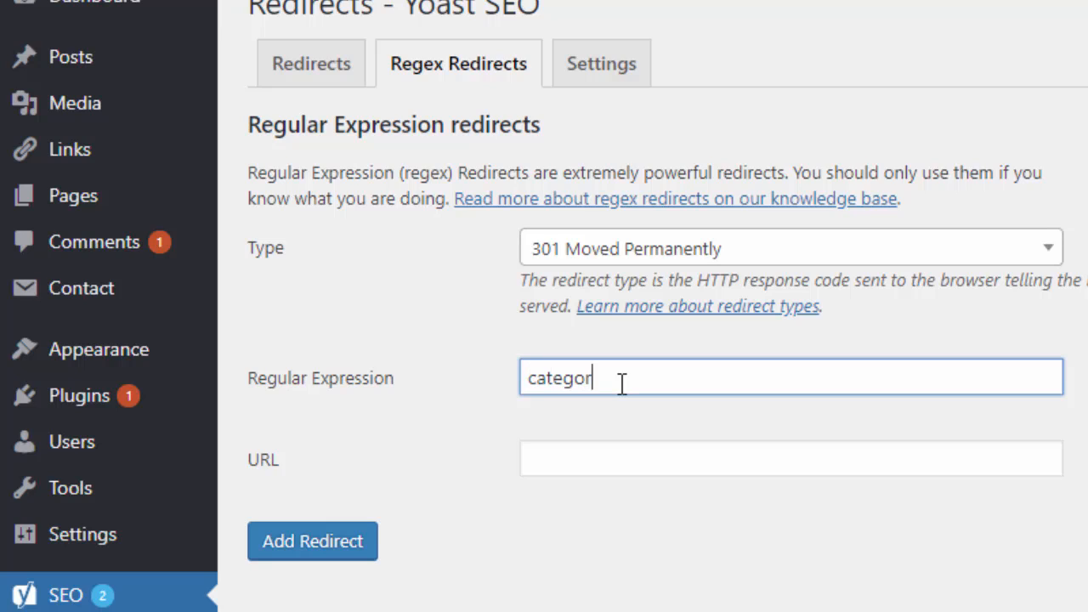
type("yA/")
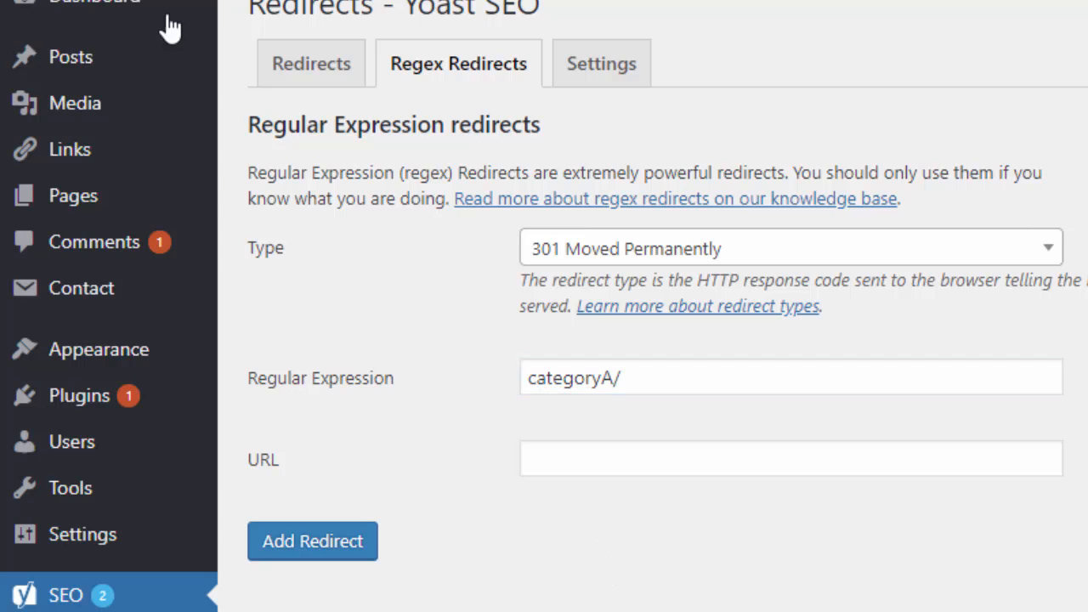
left_click(621, 463)
type("https://www.rankya.com")
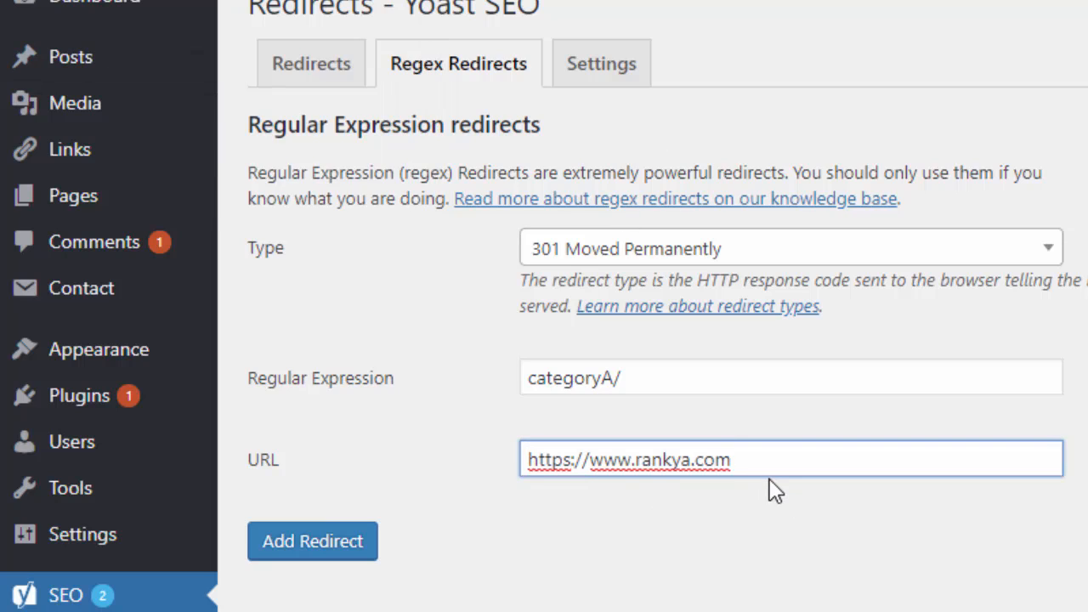
type("/categoryB")
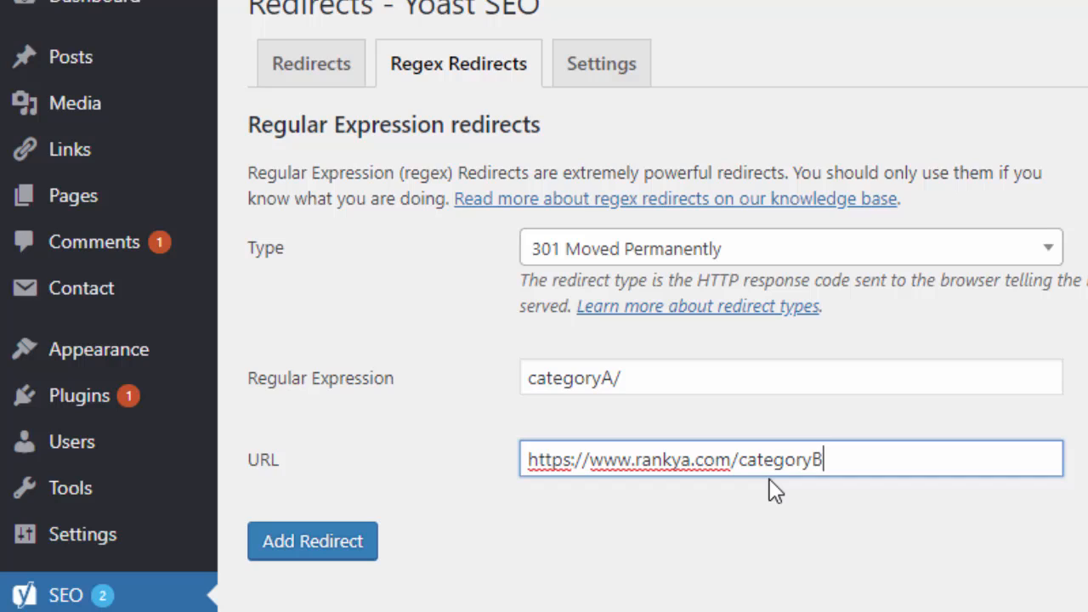
type("/")
Extend the expression to categoryA/(.*) and append $1 to the target URL
left_click(685, 375)
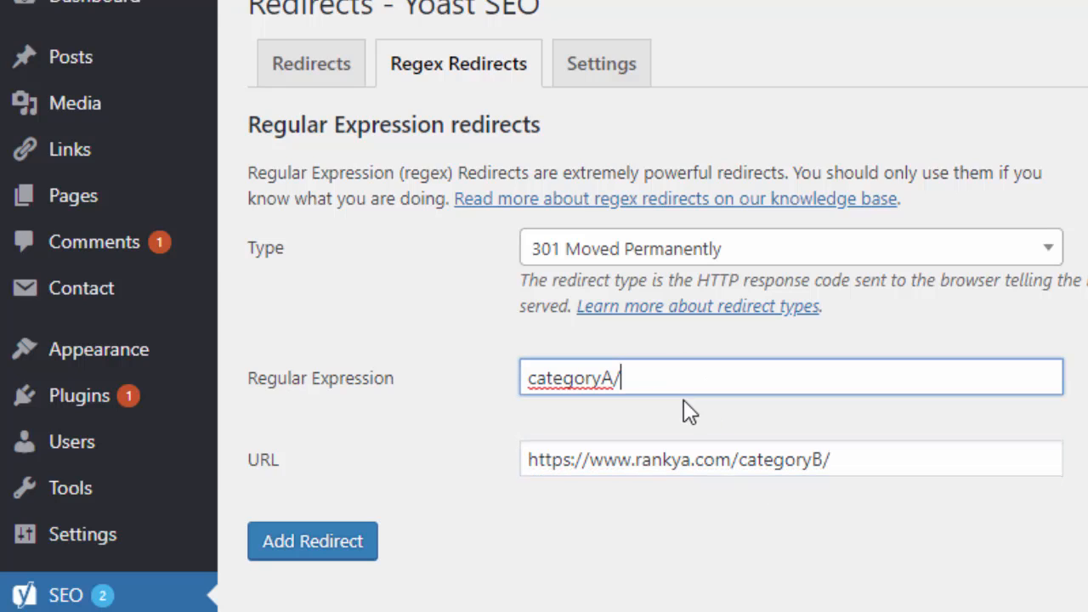
type("(.*)")
left_click_drag(671, 382, 625, 391)
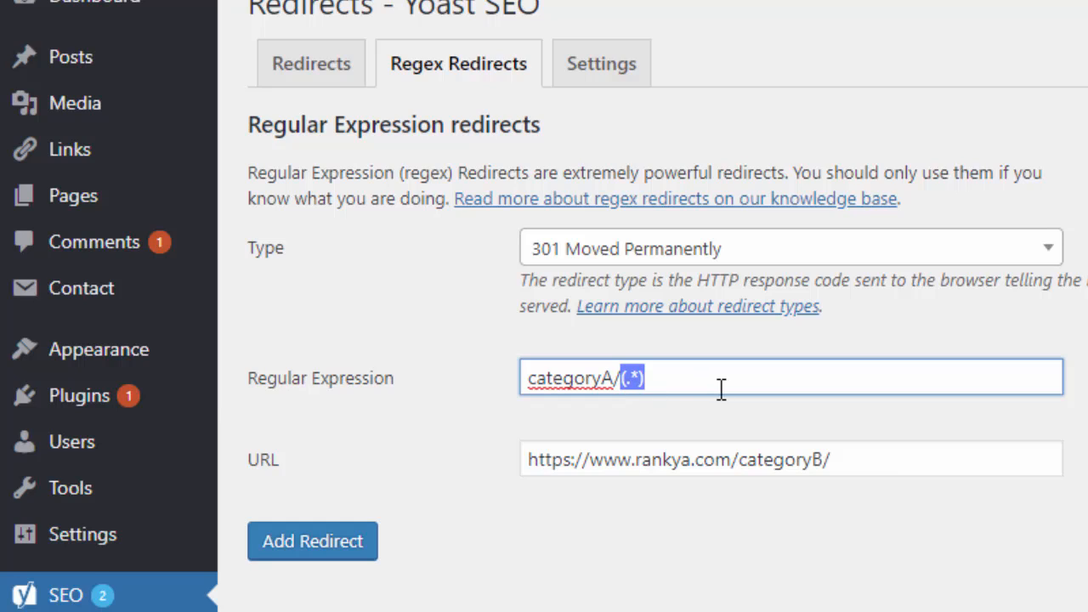
key("Right")
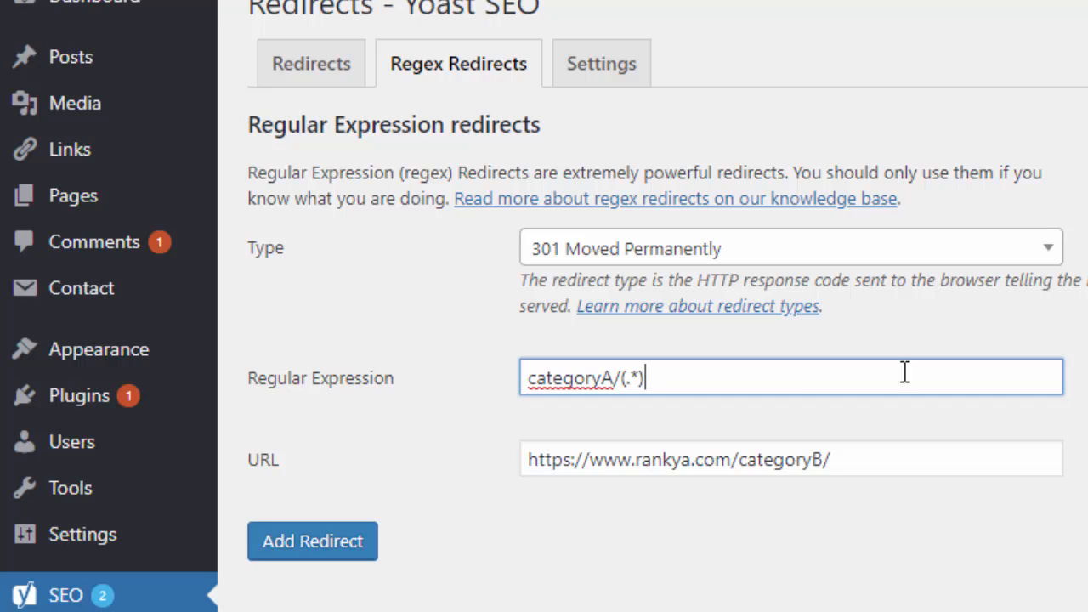
left_click(873, 466)
type("$1")
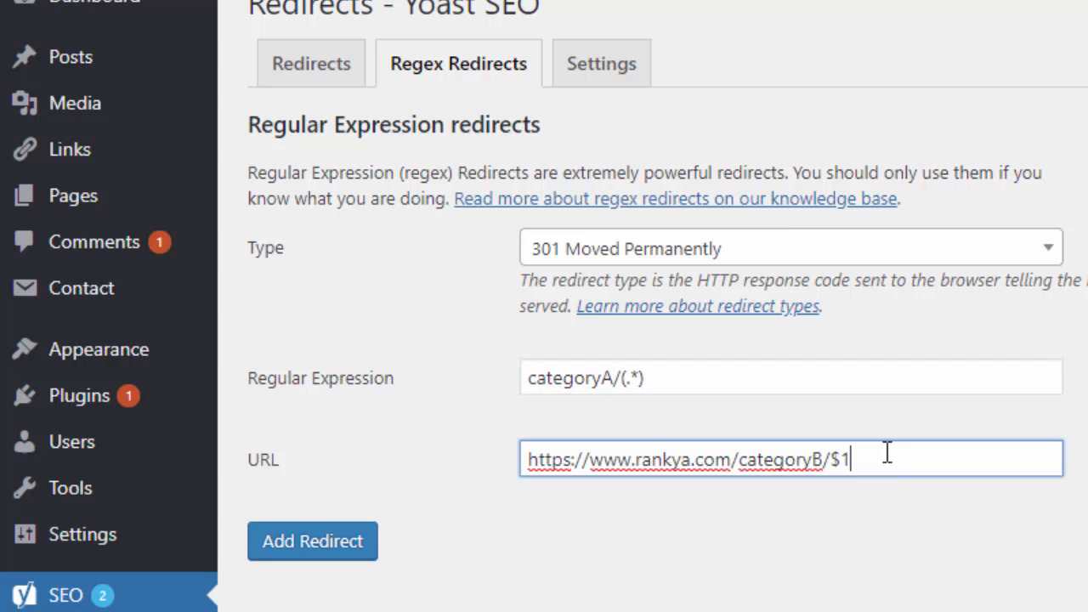
Highlight the (.*) capture group and the $1 backreference in both fields to compare them
left_click_drag(850, 454, 835, 449)
left_click_drag(672, 388, 504, 393)
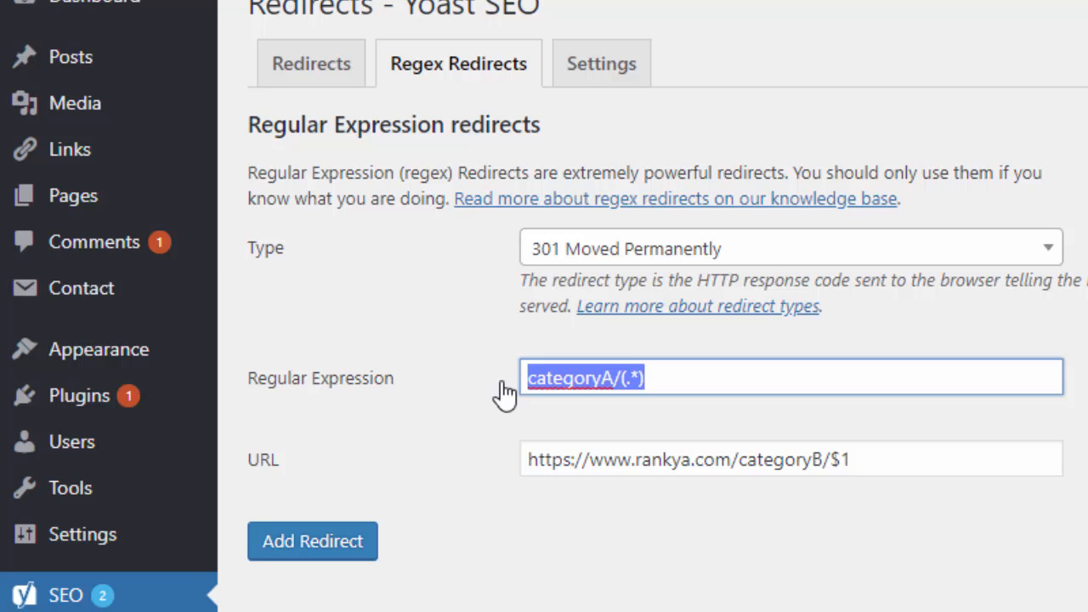
left_click(692, 380)
left_click_drag(739, 460, 831, 459)
left_click(847, 459)
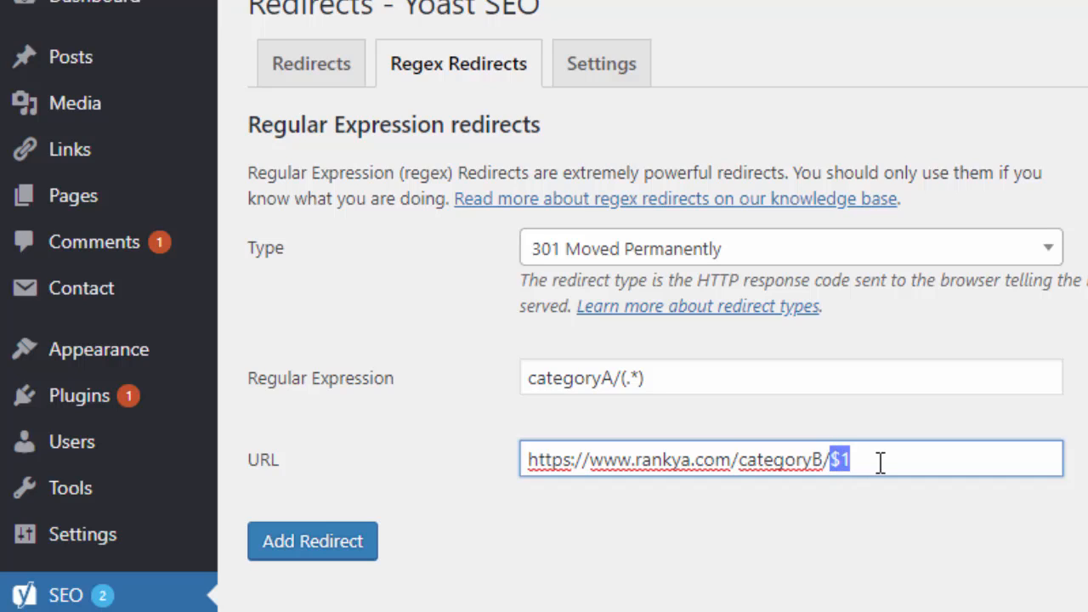
left_click(848, 460)
left_click_drag(832, 459, 860, 459)
left_click(923, 468)
left_click(618, 377)
left_click_drag(617, 377, 655, 379)
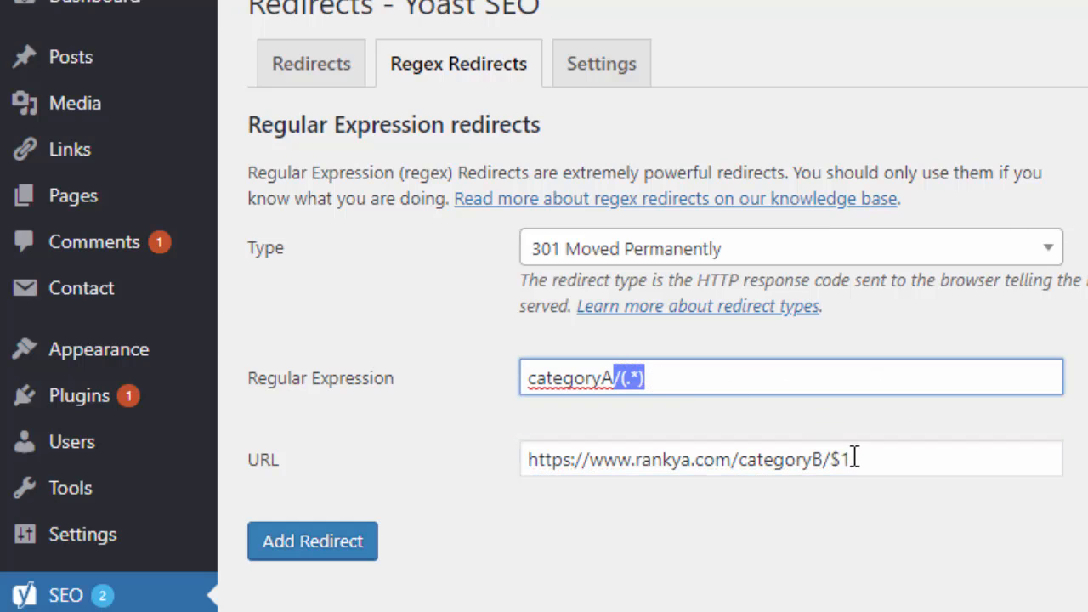
left_click_drag(824, 460, 858, 460)
left_click(909, 461)
left_click_drag(940, 461, 510, 450)
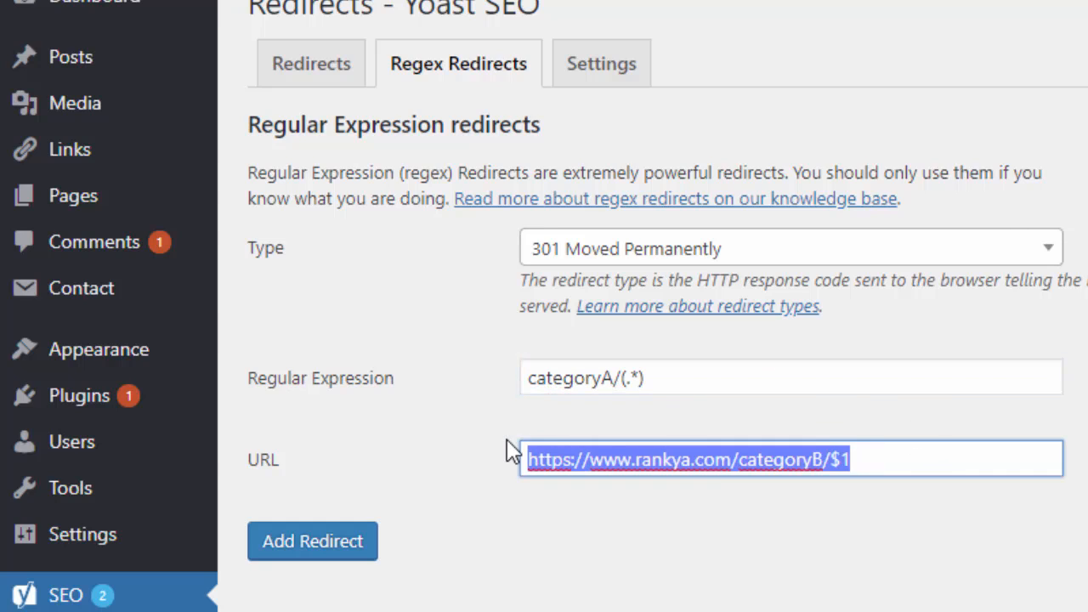
Clear both the regular expression and URL fields
key("Delete")
left_click_drag(668, 376, 431, 396)
key("Delete")
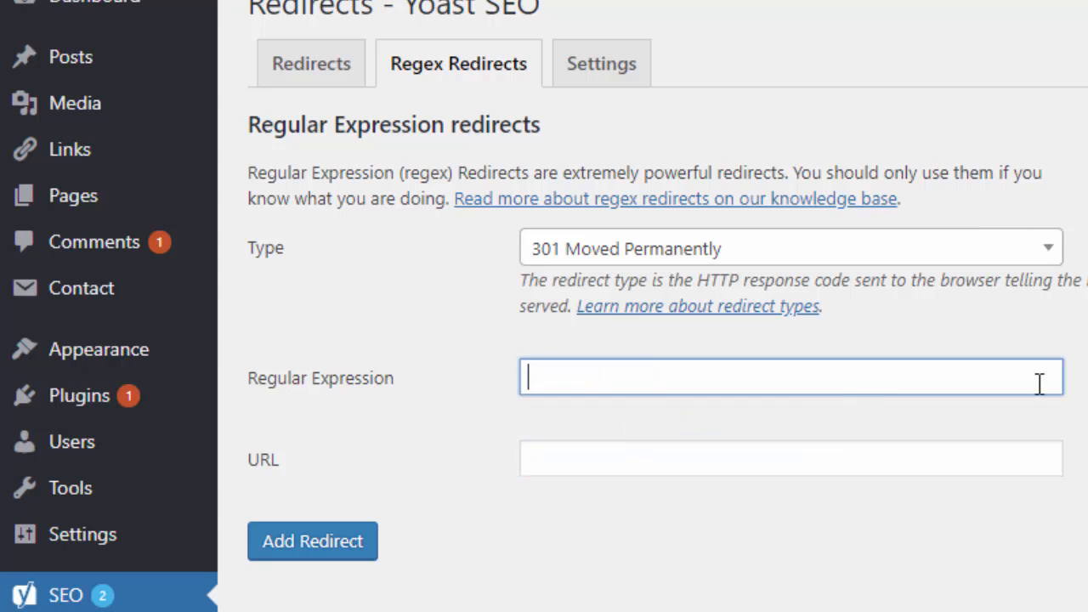
left_click(685, 523)
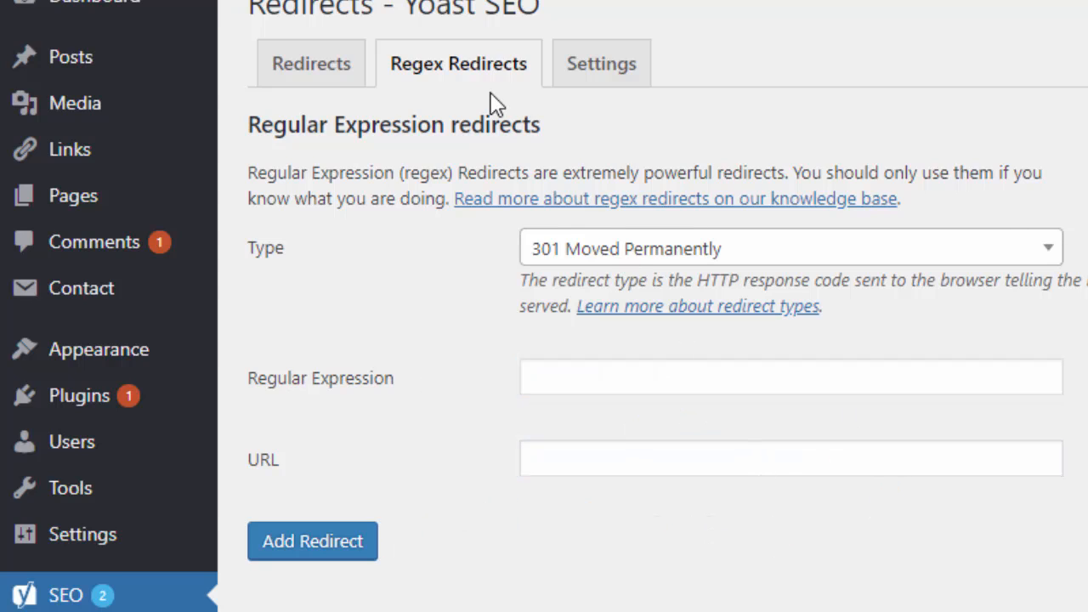
Open the redirect settings and set the redirect method to .htaccess
left_click(577, 77)
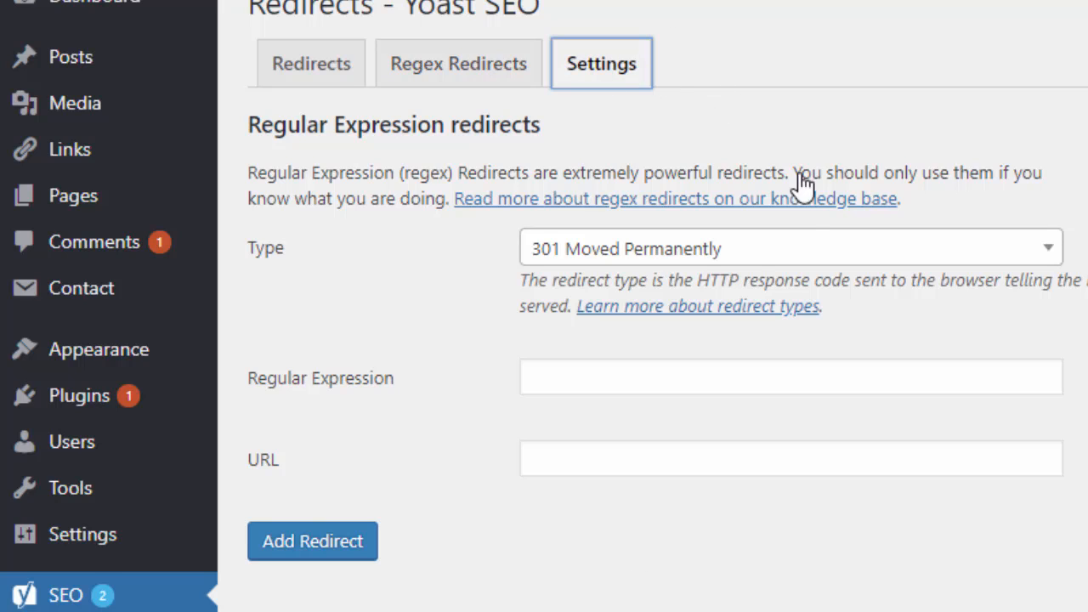
left_click(340, 219)
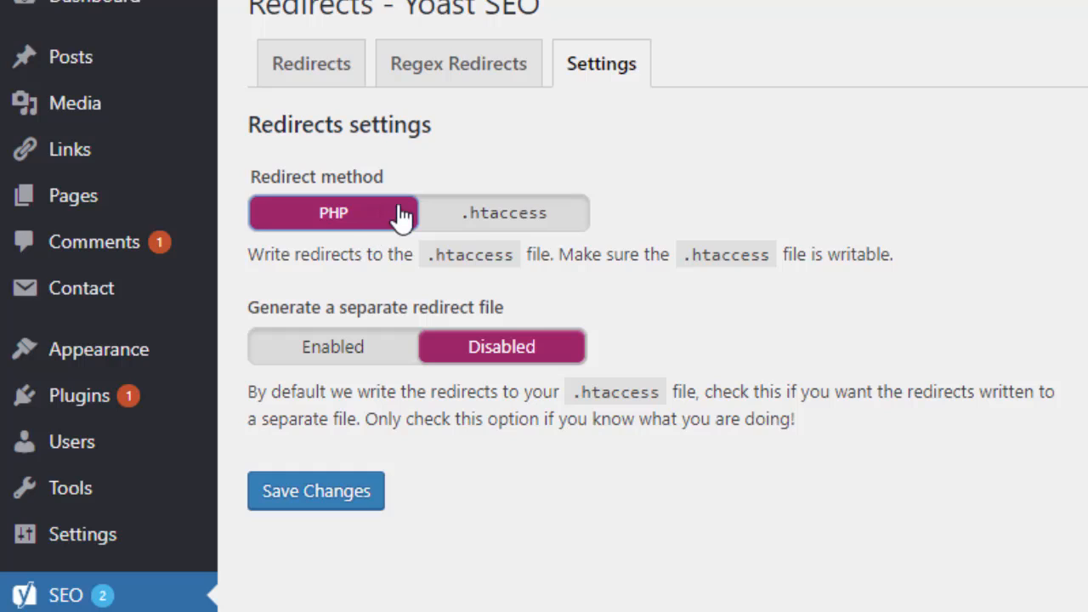
left_click(529, 219)
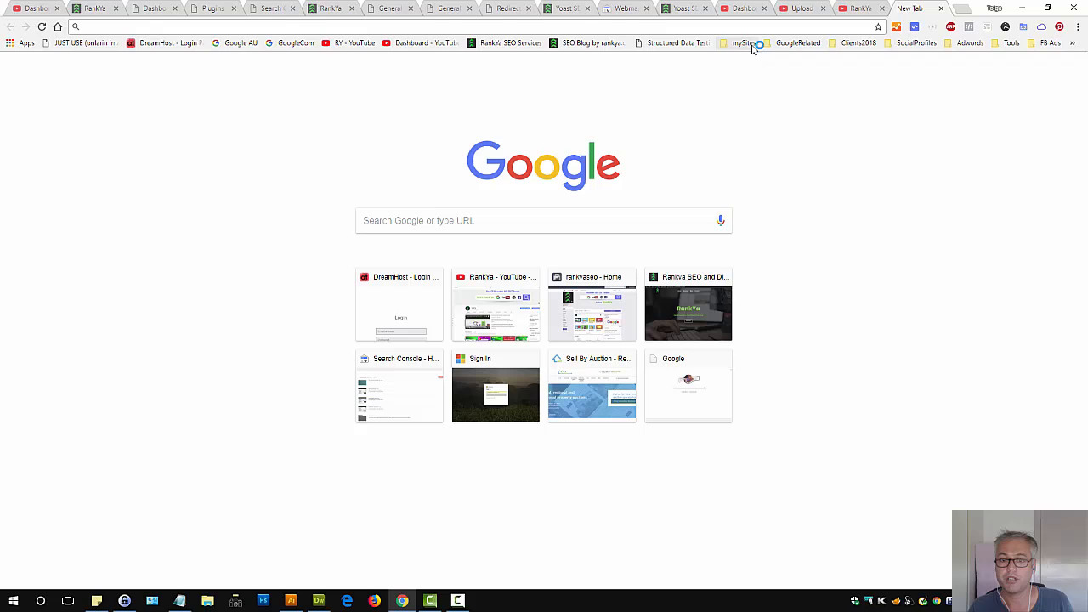
Open the Hosting Manager RankYa.com bookmark in a new tab and log in
left_click(745, 43)
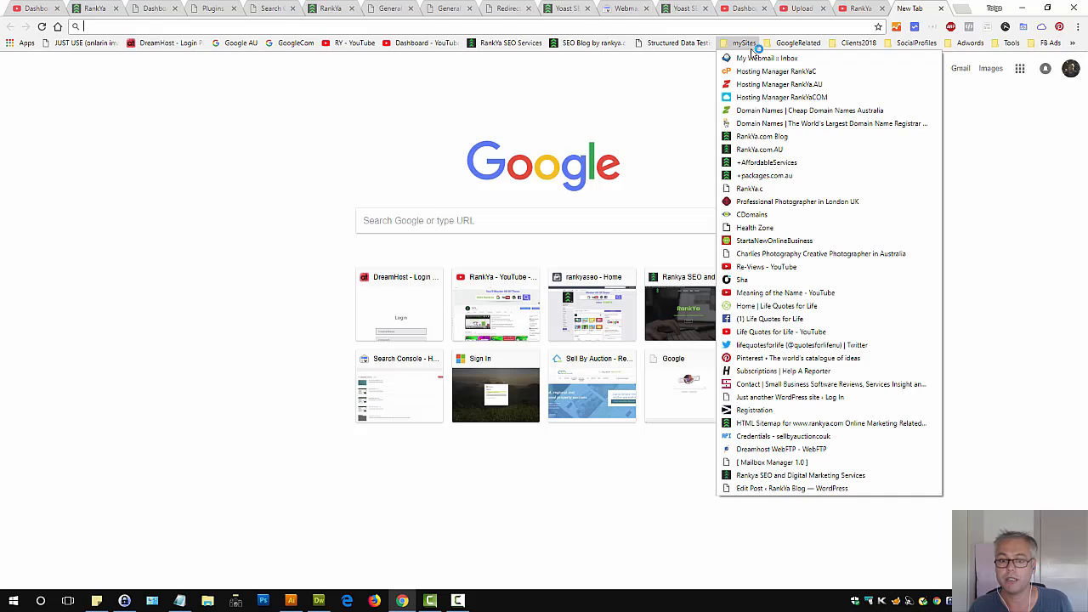
left_click(767, 97)
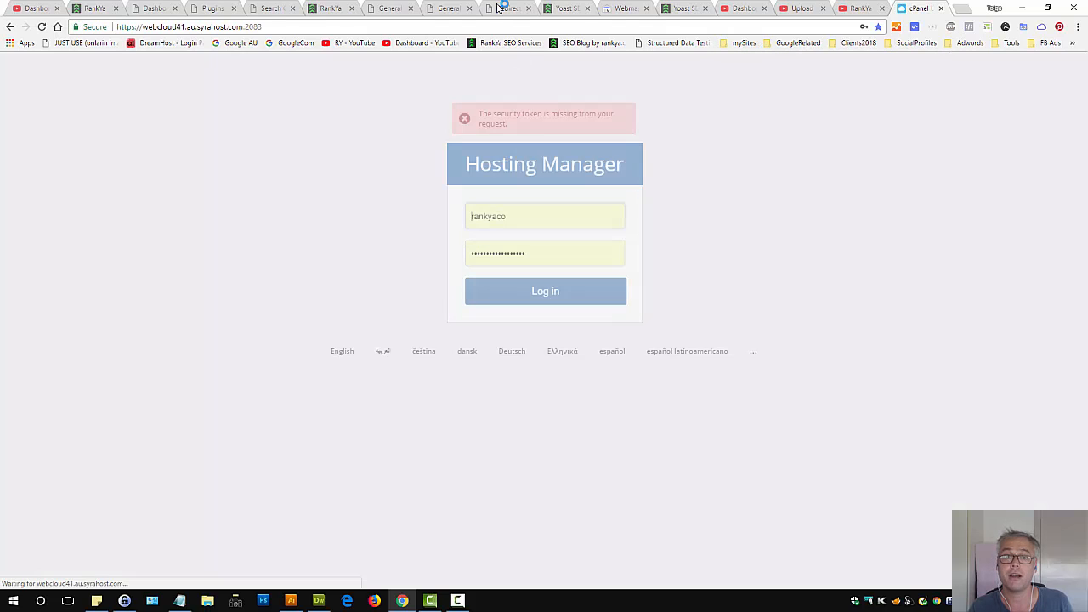
left_click(533, 304)
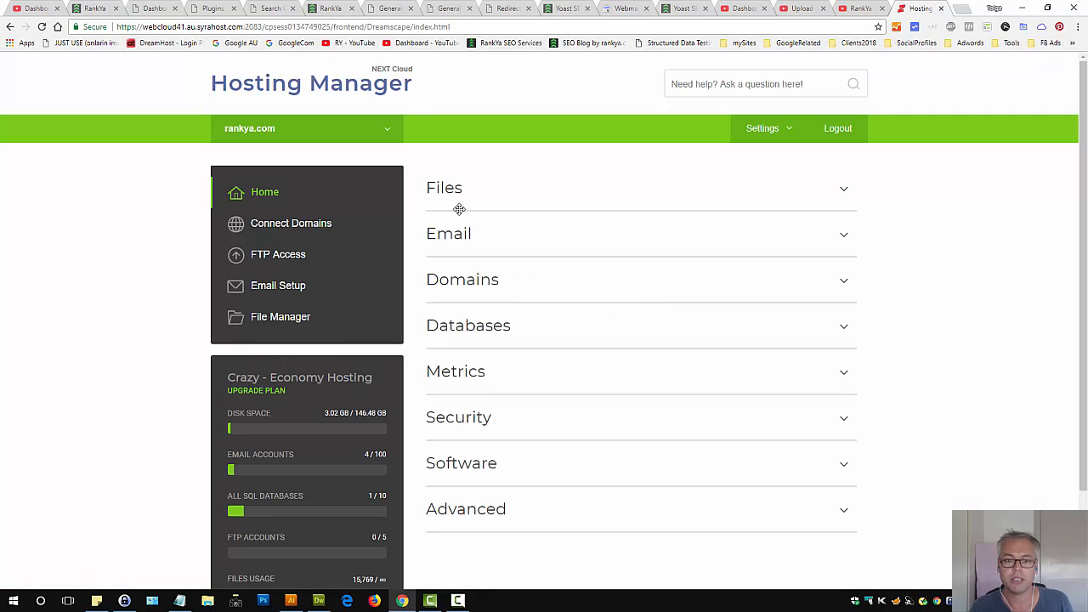
Open File Manager at the rankya.com document root with hidden files shown
left_click(455, 193)
left_click(492, 284)
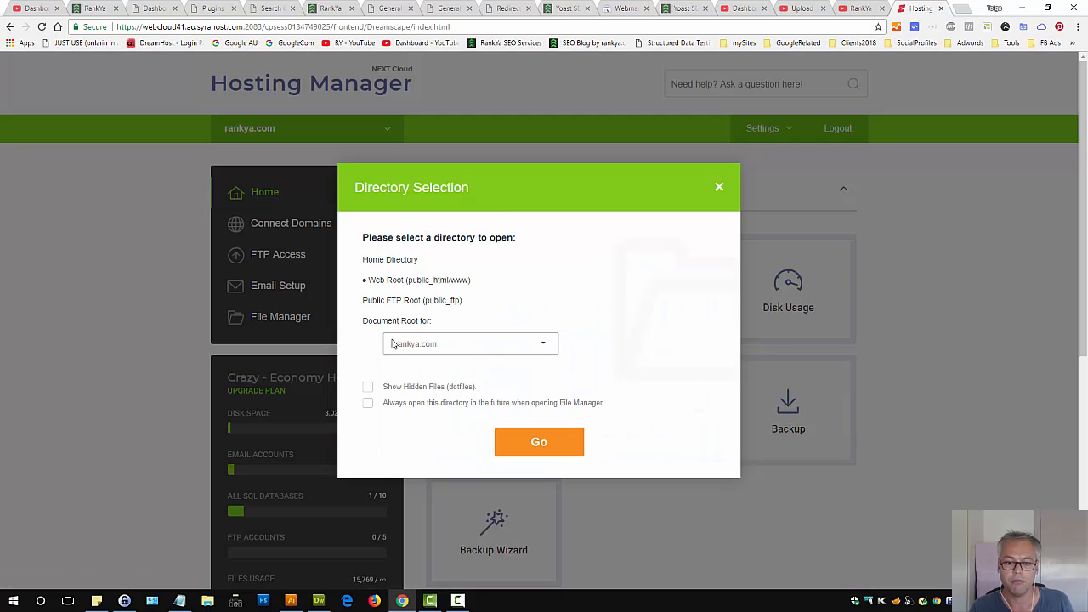
left_click(369, 323)
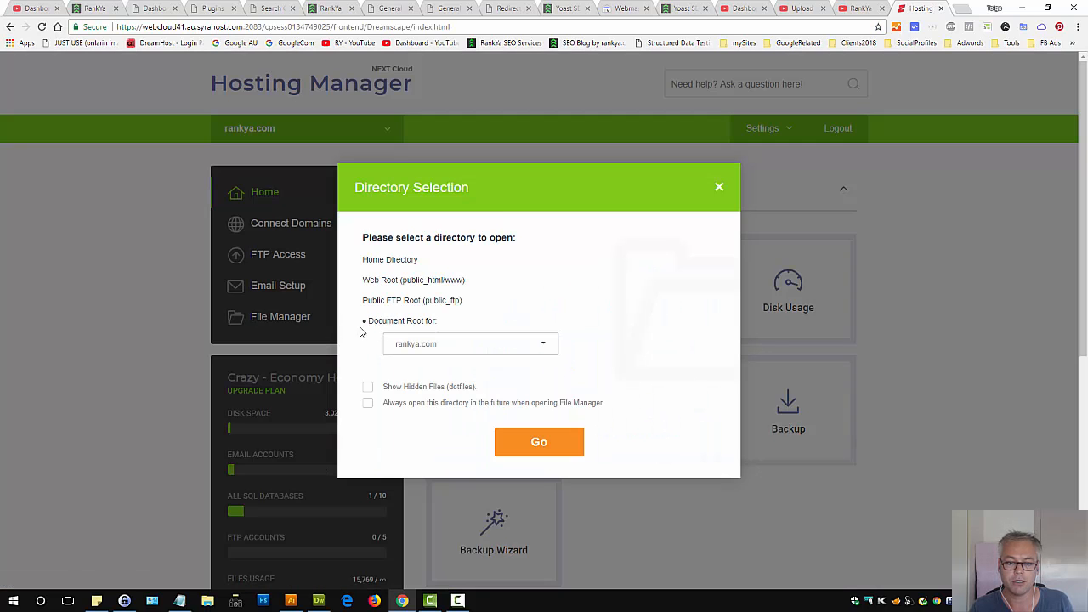
left_click(369, 390)
left_click(539, 443)
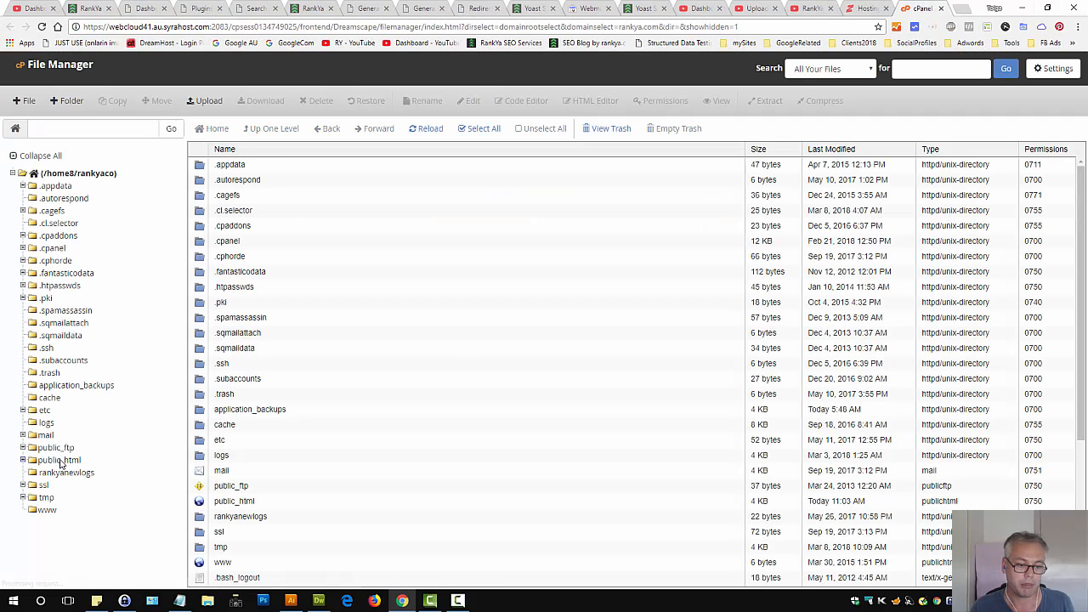
Open the .htaccess file inside public_html for viewing
left_click(62, 459)
left_click(201, 411)
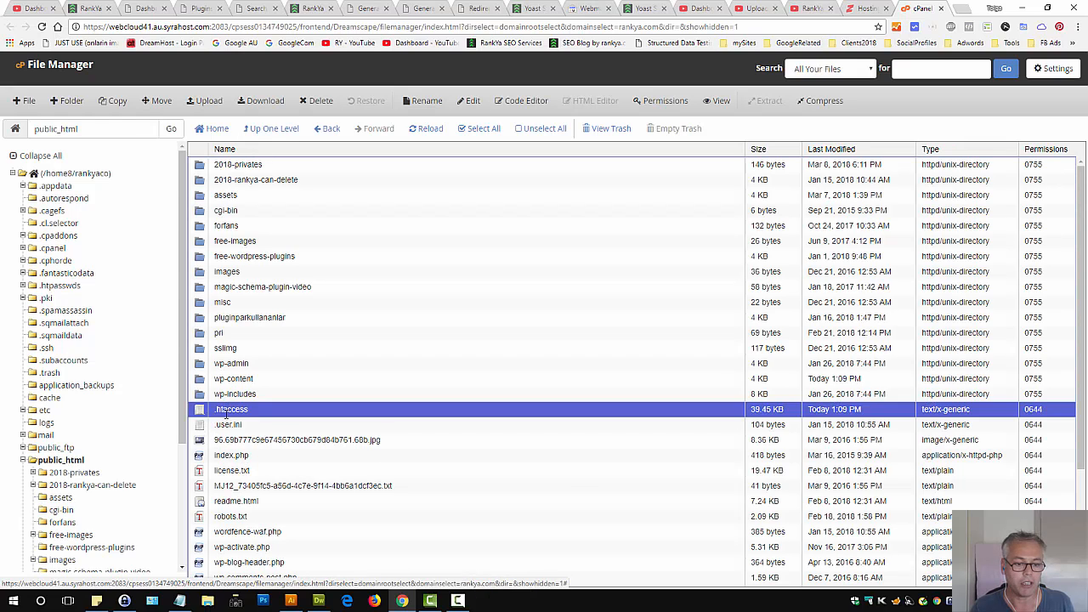
right_click(204, 411)
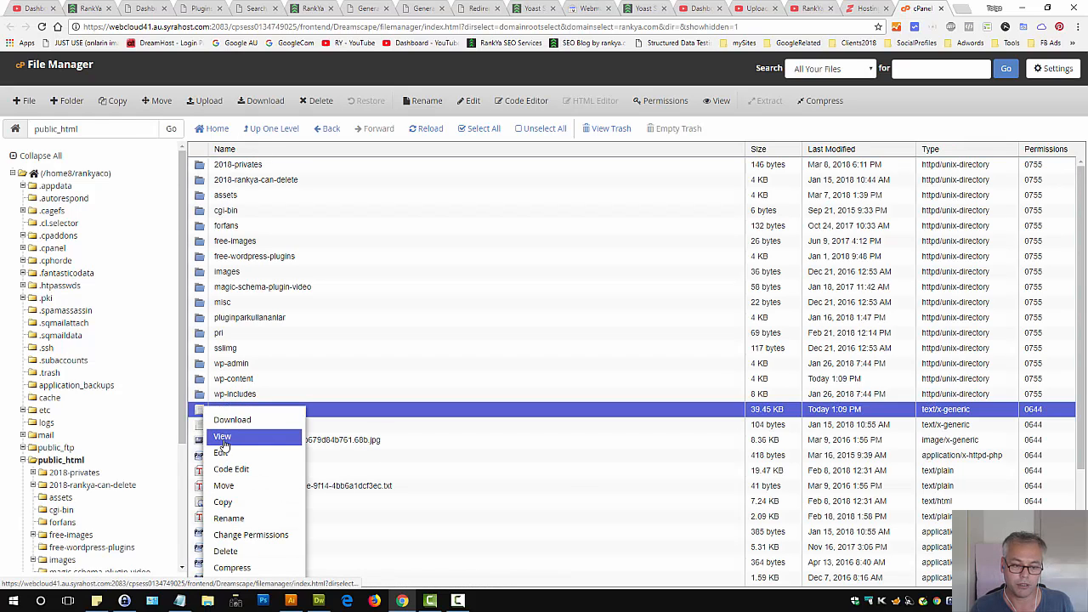
left_click(222, 437)
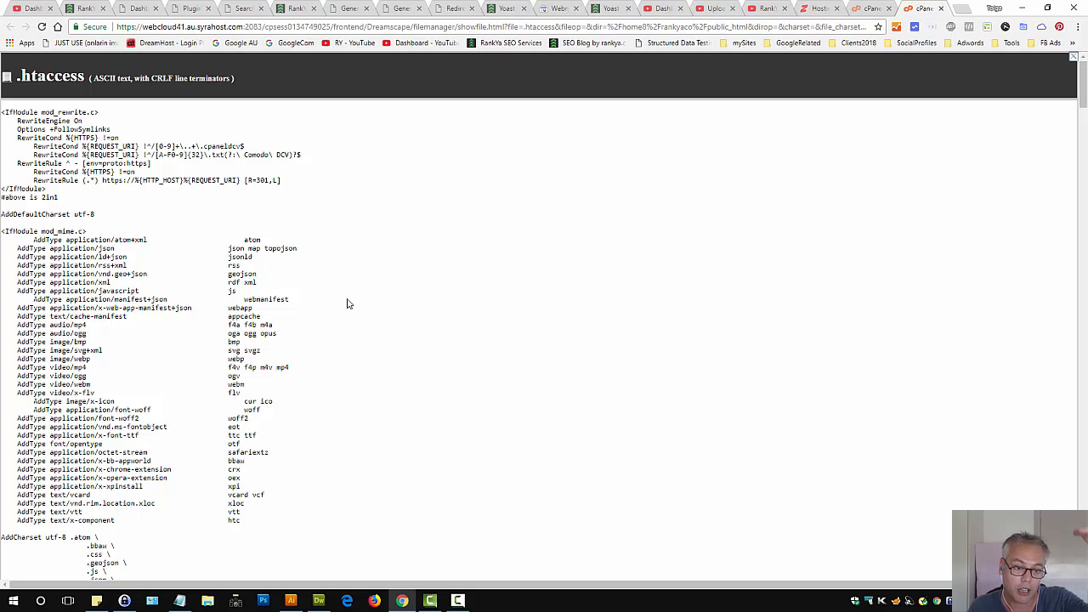
Return to the Yoast redirect settings, switch the redirect method back to PHP and save
left_click(448, 9)
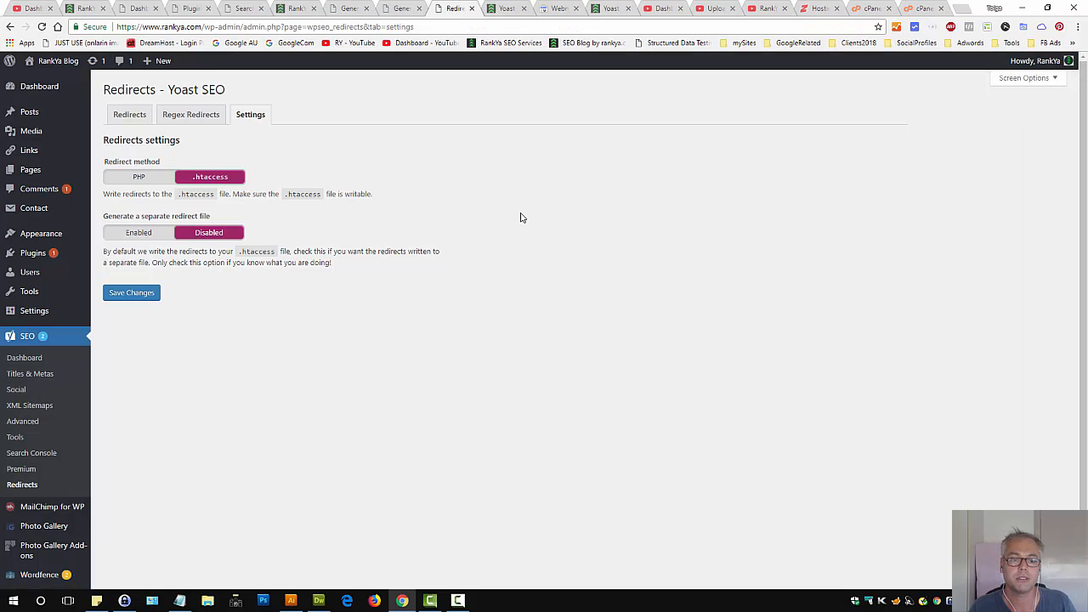
left_click(139, 178)
left_click(112, 298)
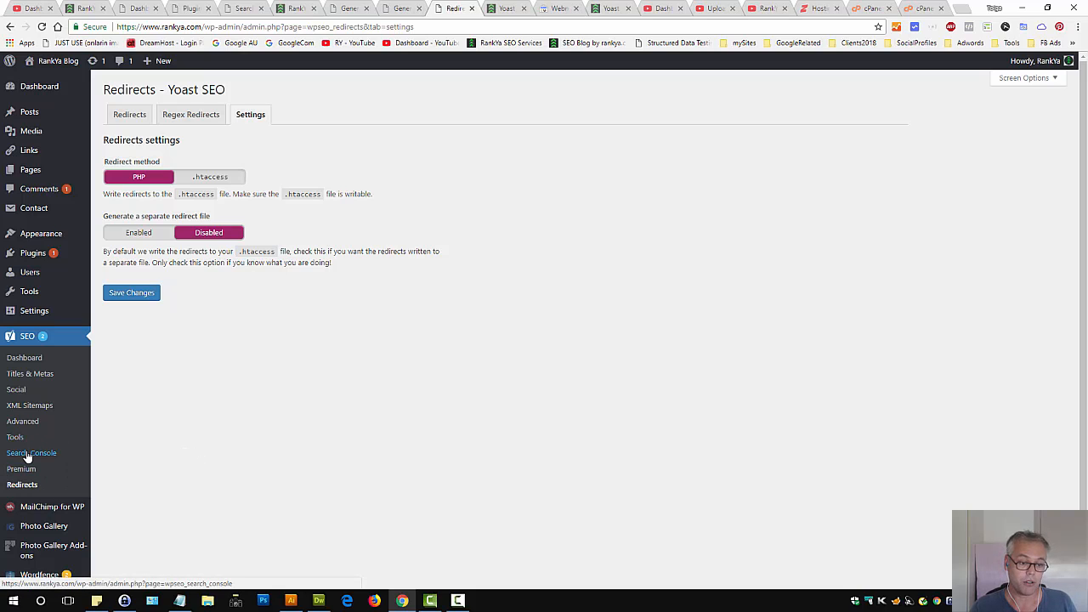
Open Yoast's Search Console settings, request a Google authorization code and choose the Google account
left_click(28, 454)
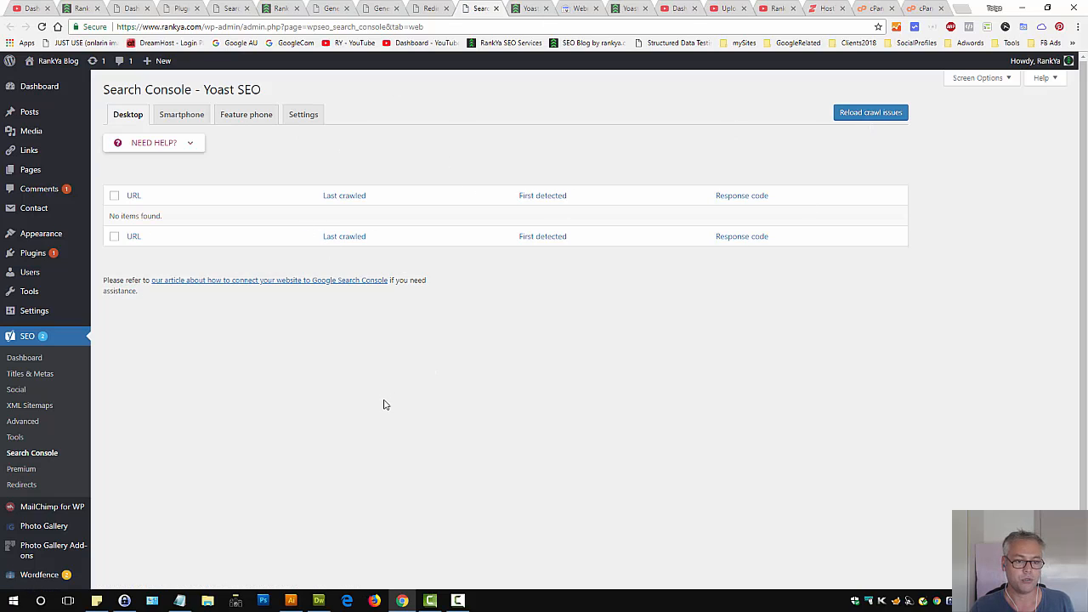
left_click(303, 113)
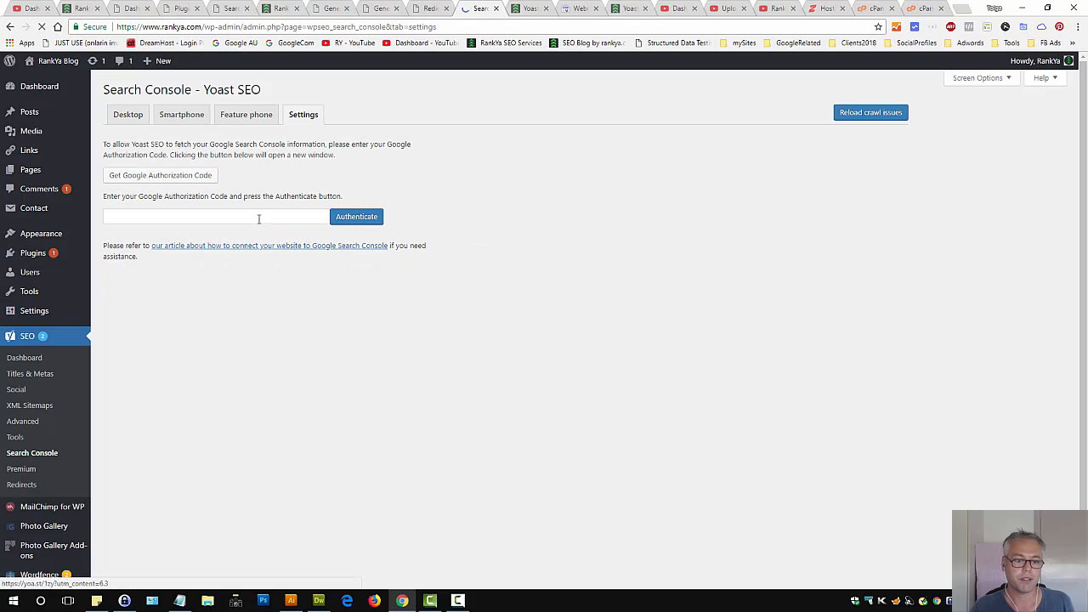
left_click(211, 243)
left_click(170, 205)
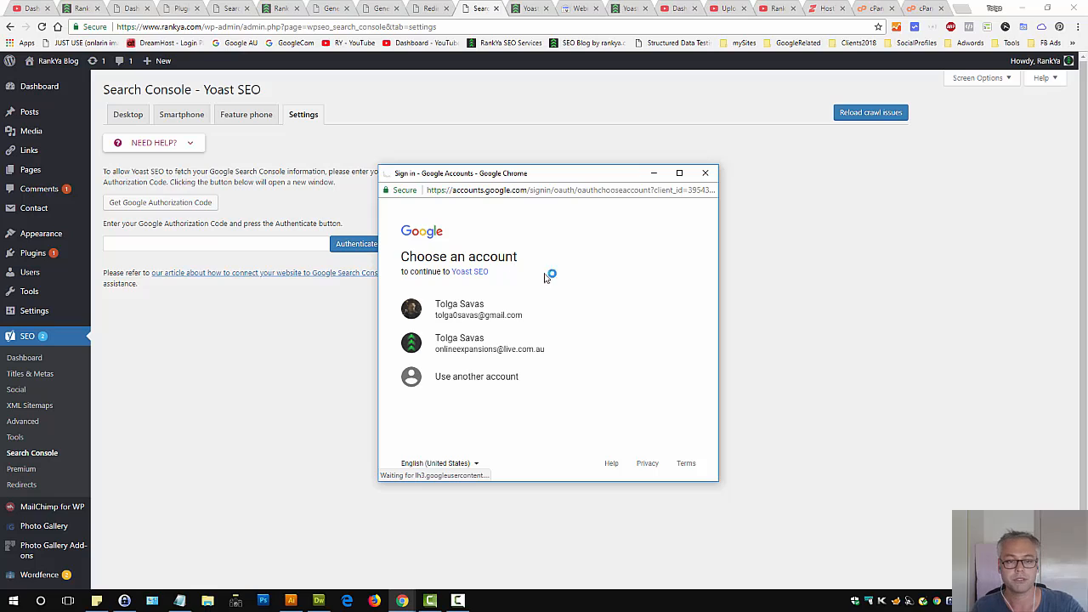
left_click(473, 313)
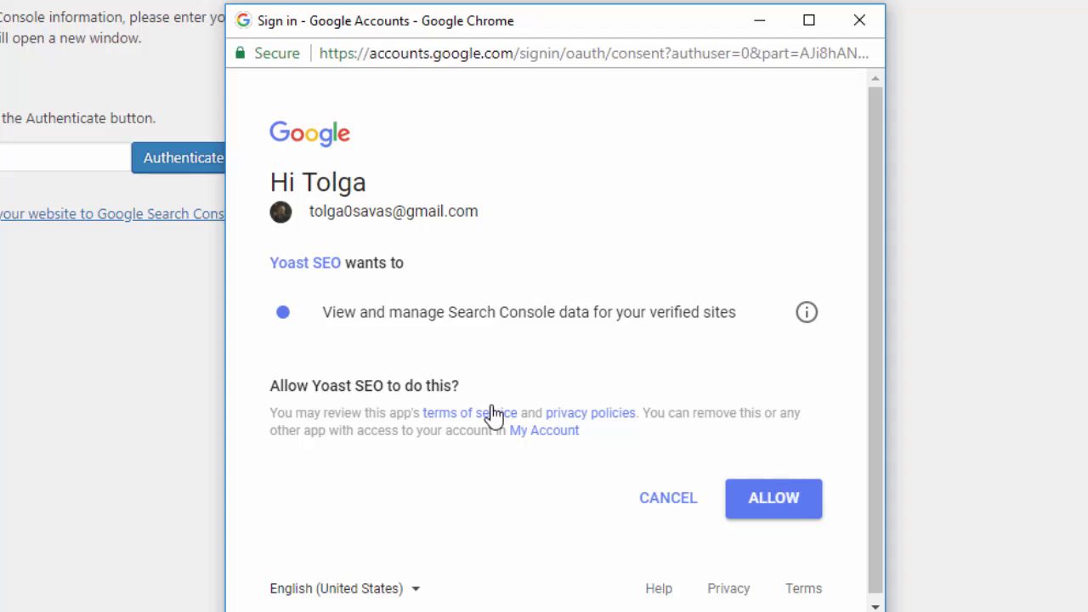
Read over the requested permissions and allow Yoast SEO access to Search Console data
triple_click(349, 385)
left_click(643, 361)
left_click_drag(293, 409, 405, 411)
left_click_drag(651, 411, 818, 414)
left_click_drag(371, 316, 712, 315)
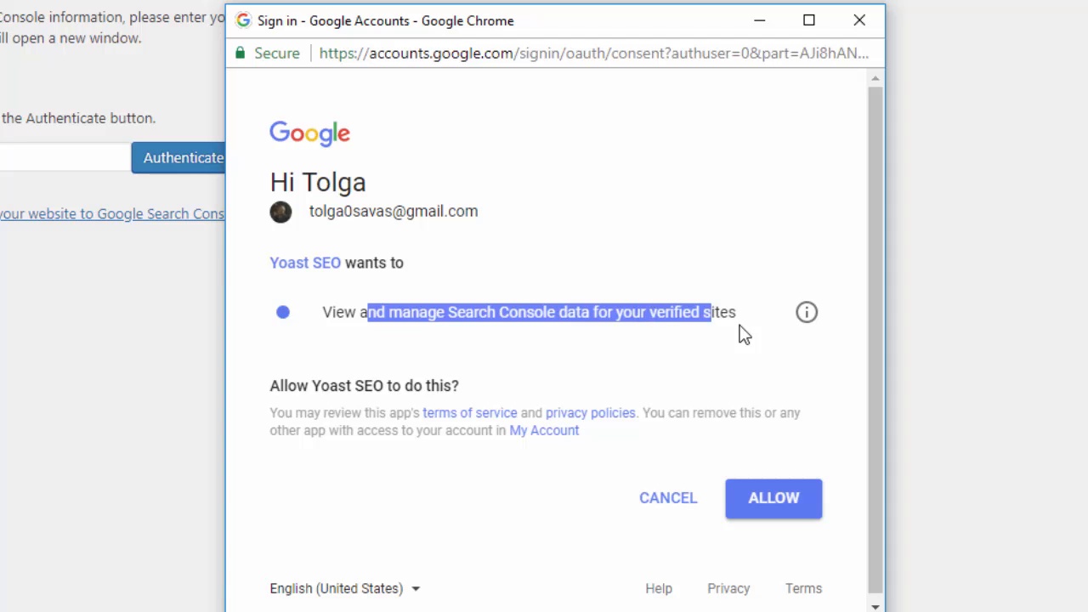
left_click(673, 323)
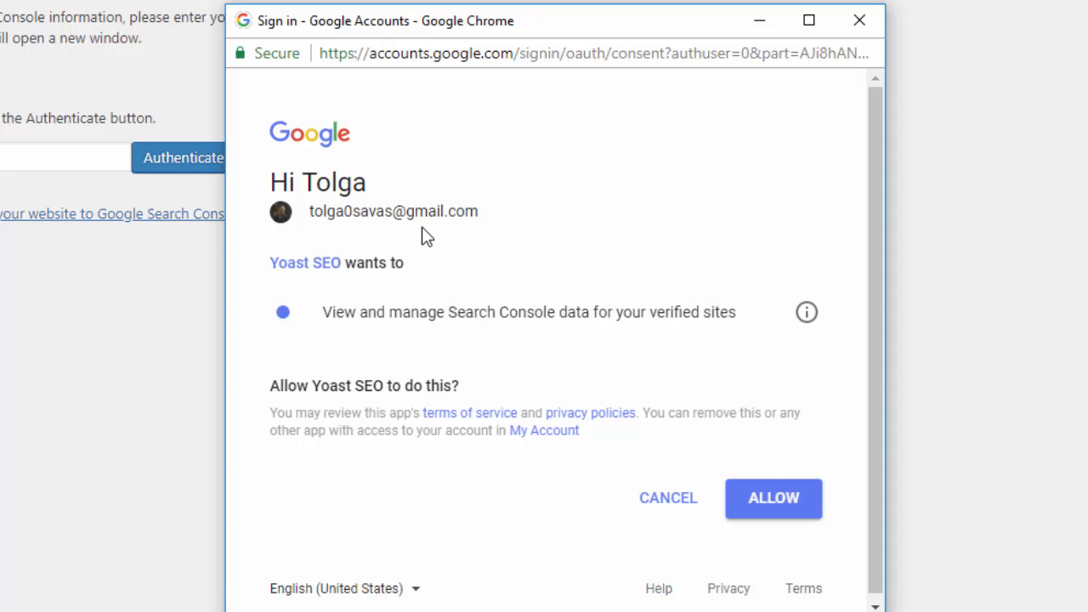
left_click(777, 511)
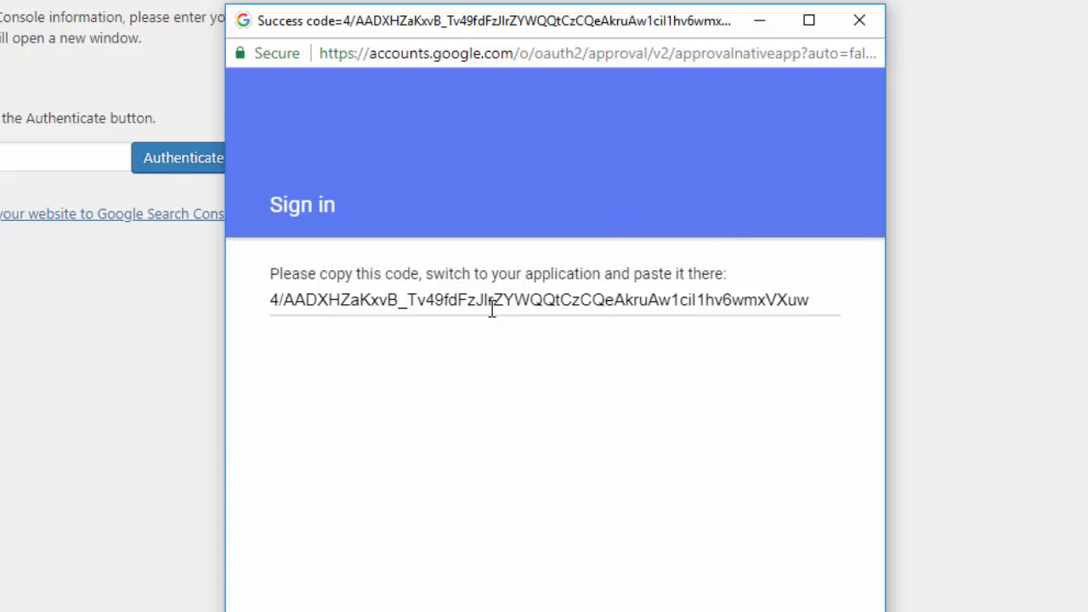
Copy the Google authorization code, paste it into Yoast's authorization code field and authenticate
left_click(428, 303)
key("ctrl+a")
key("ctrl+c")
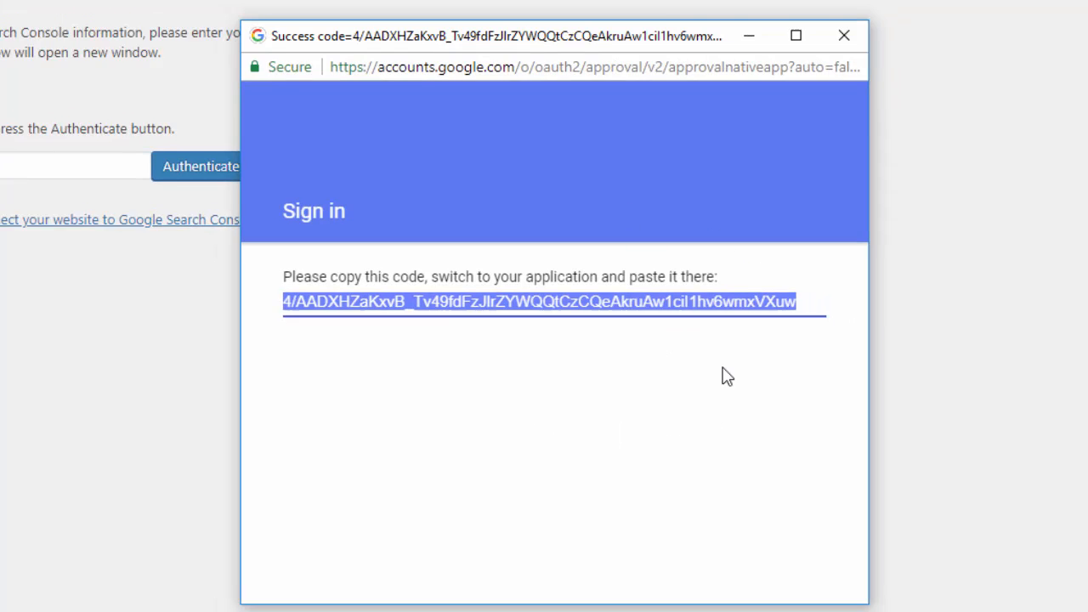
left_click(78, 125)
left_click(233, 243)
key("ctrl+v")
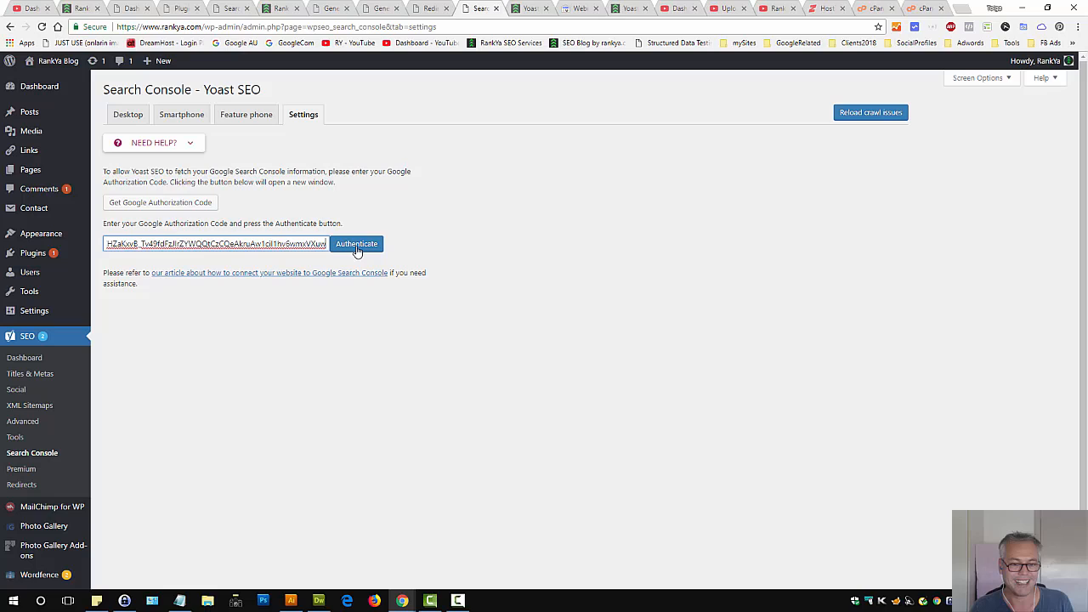
left_click(356, 245)
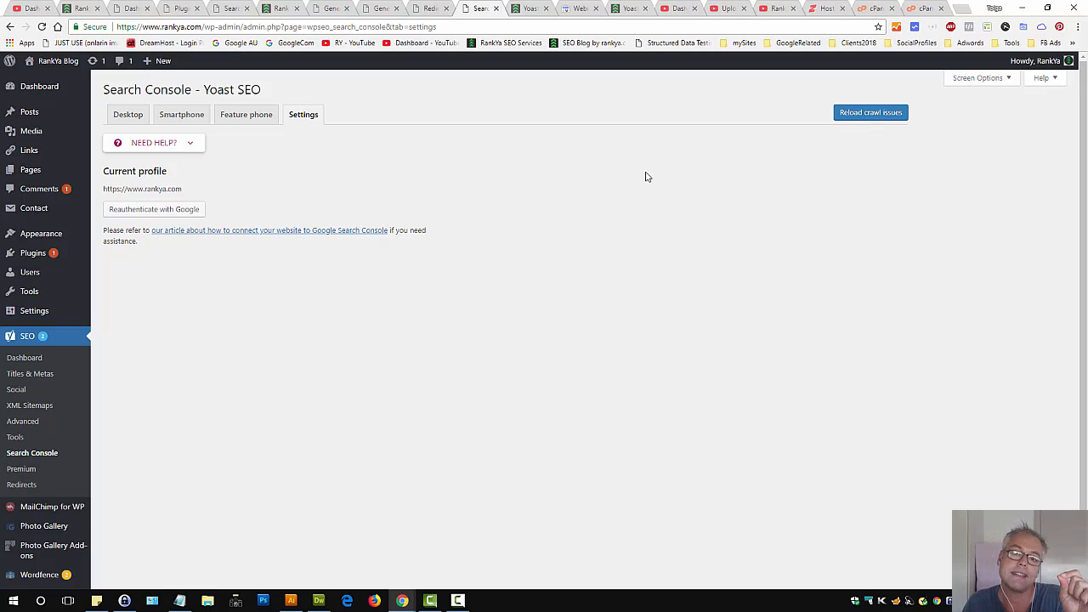
Open the rankya.com property's Crawl Errors report in Google Search Console
left_click(580, 8)
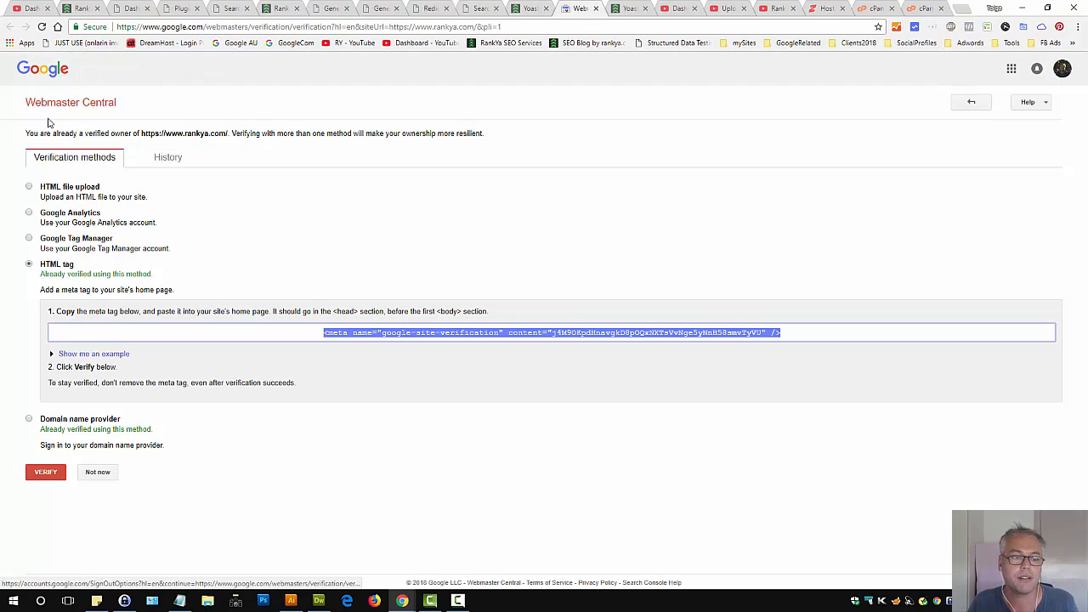
left_click(1063, 68)
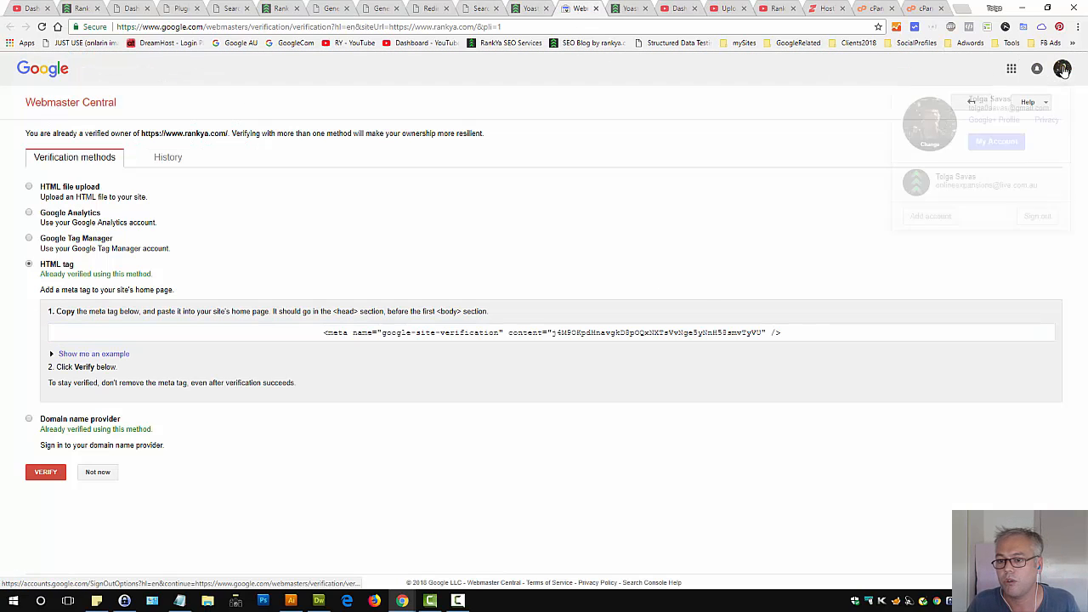
left_click(357, 166)
left_click(148, 26)
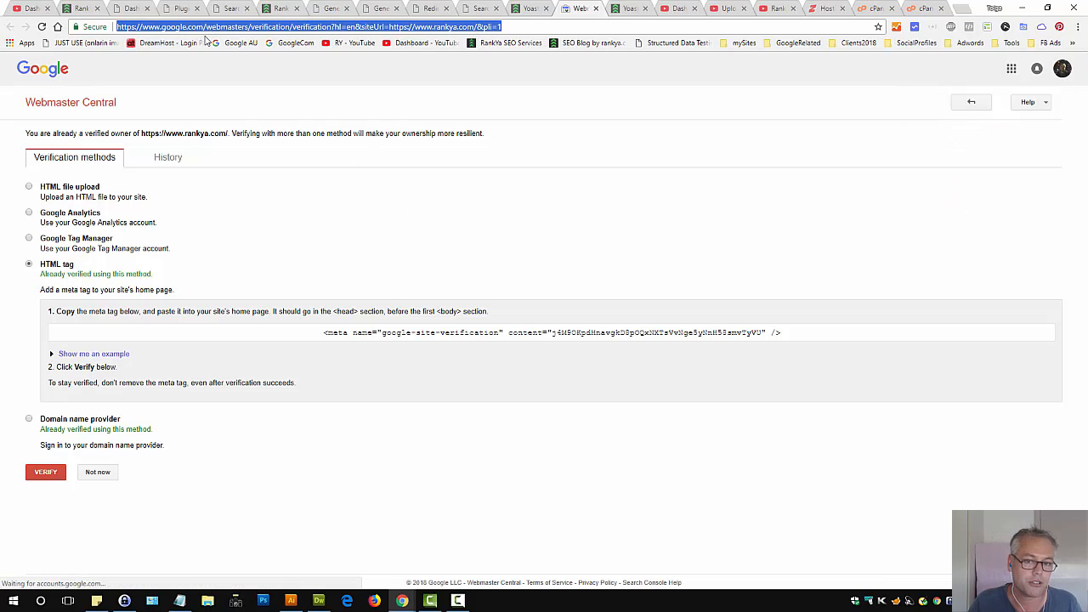
left_click(798, 46)
left_click(803, 84)
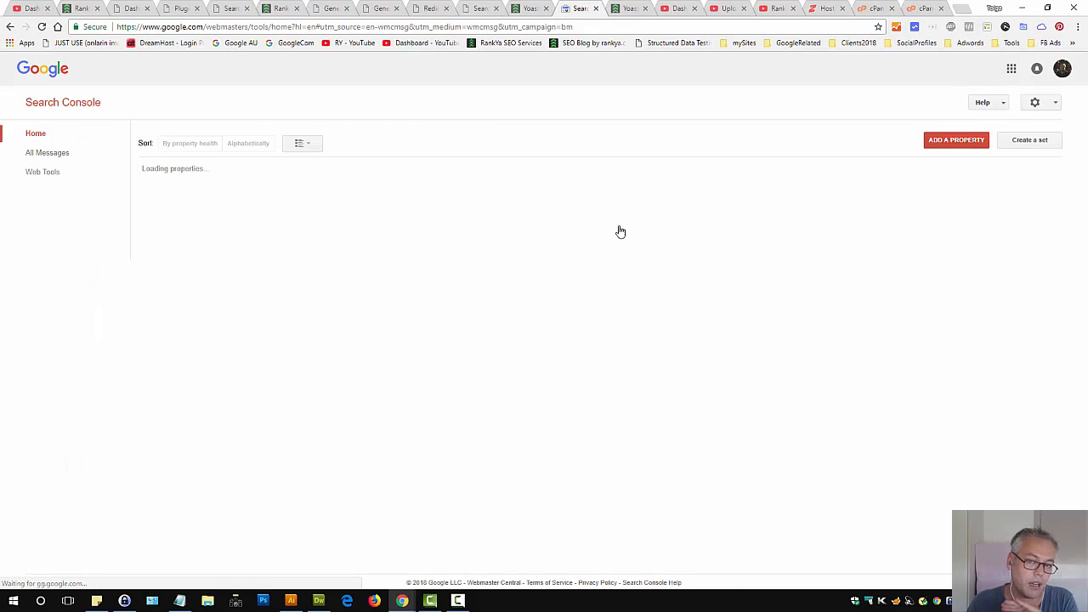
left_click(287, 431)
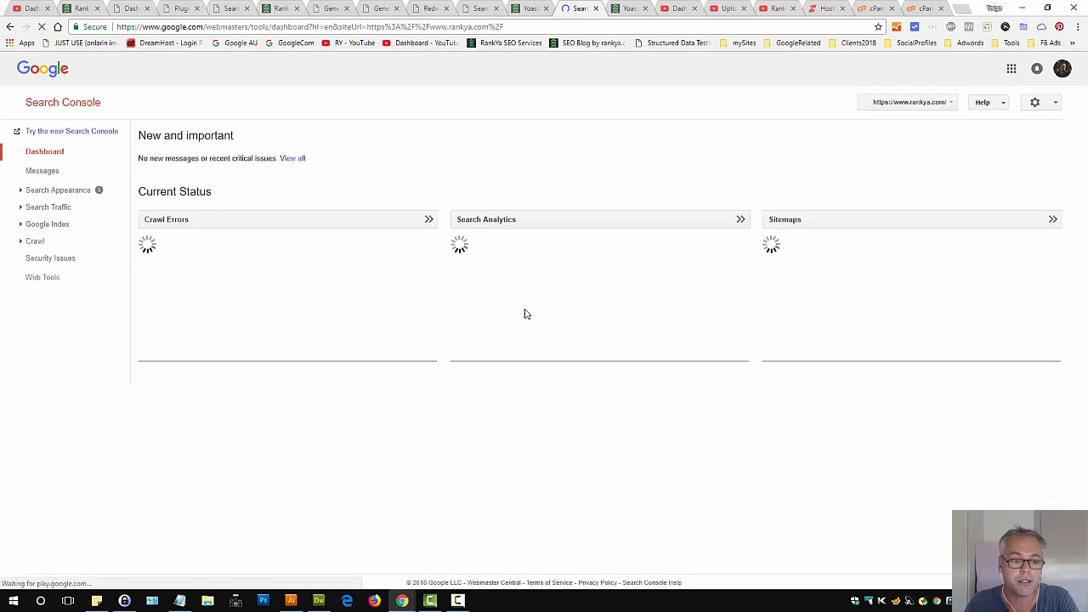
left_click(35, 241)
left_click(56, 255)
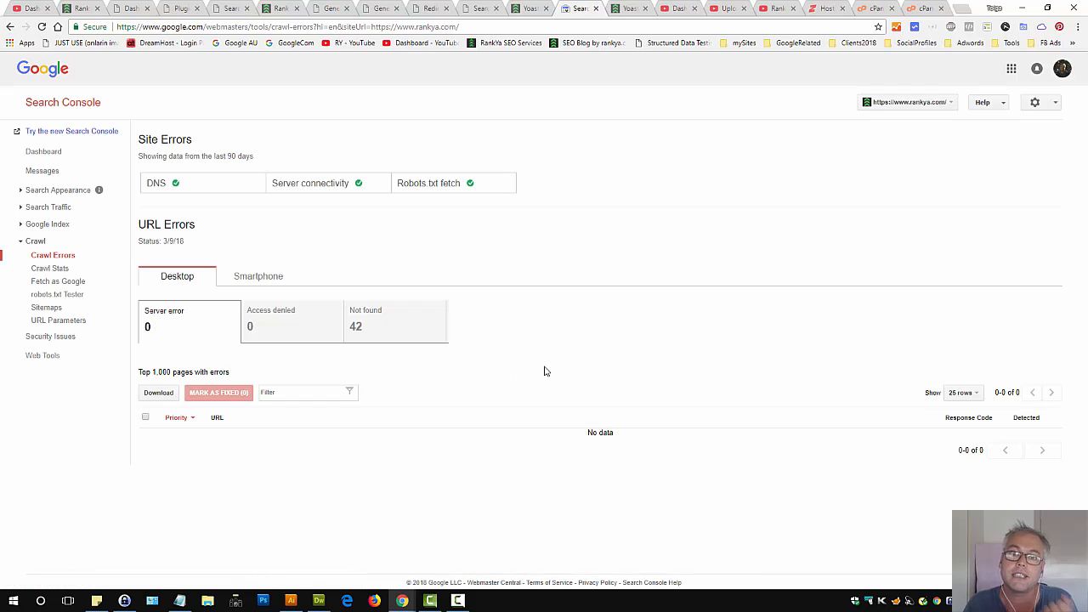
Show the Not found URL errors and review the listed URLs
left_click(364, 340)
scroll(365, 342, "down", 4)
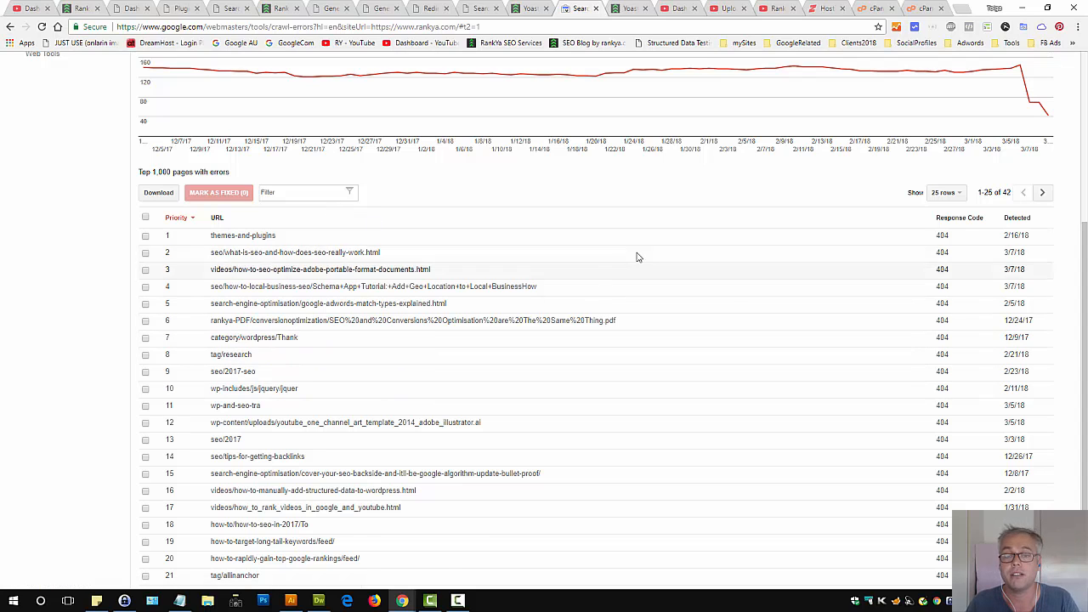
scroll(637, 255, "up", 5)
Browse the videos on the RankYa YouTube channel
left_click(770, 14)
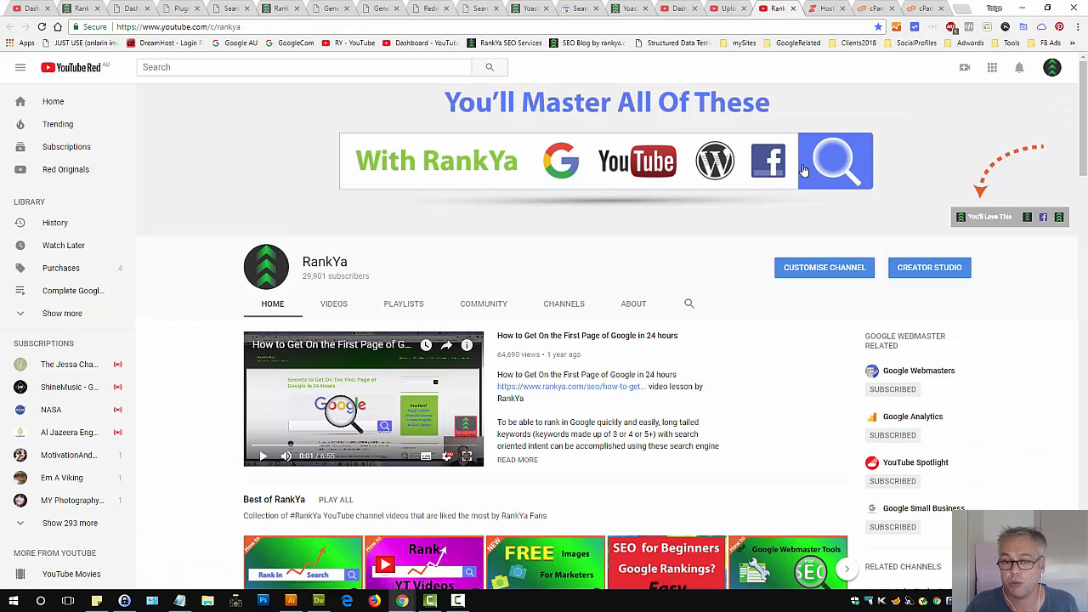
left_click(333, 305)
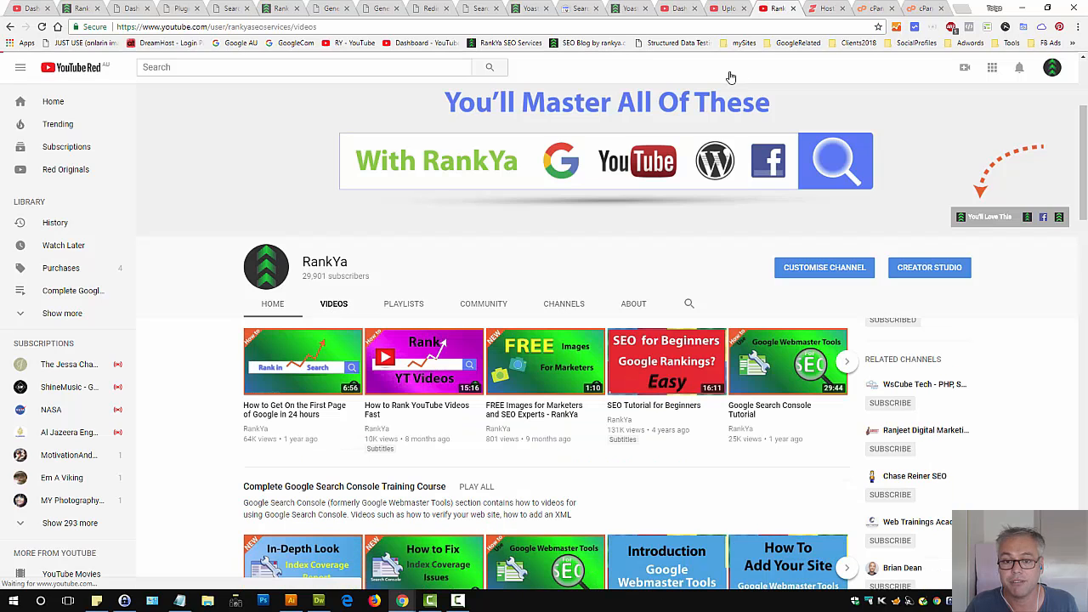
scroll(697, 153, "down", 2)
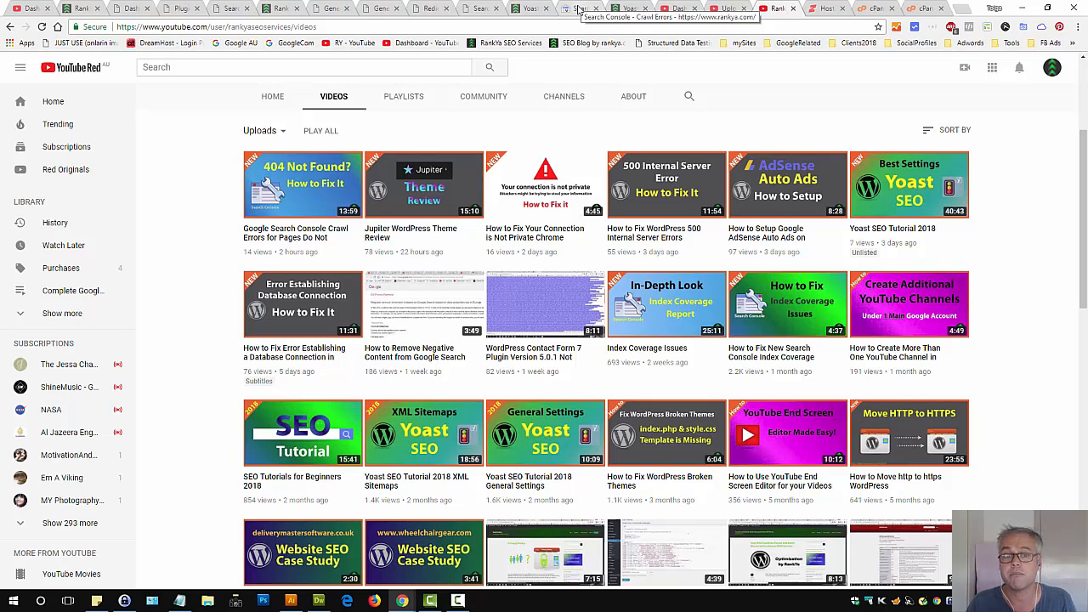
Compare Yoast's Desktop crawl issues with the Not found errors listed in Google Search Console
left_click(481, 8)
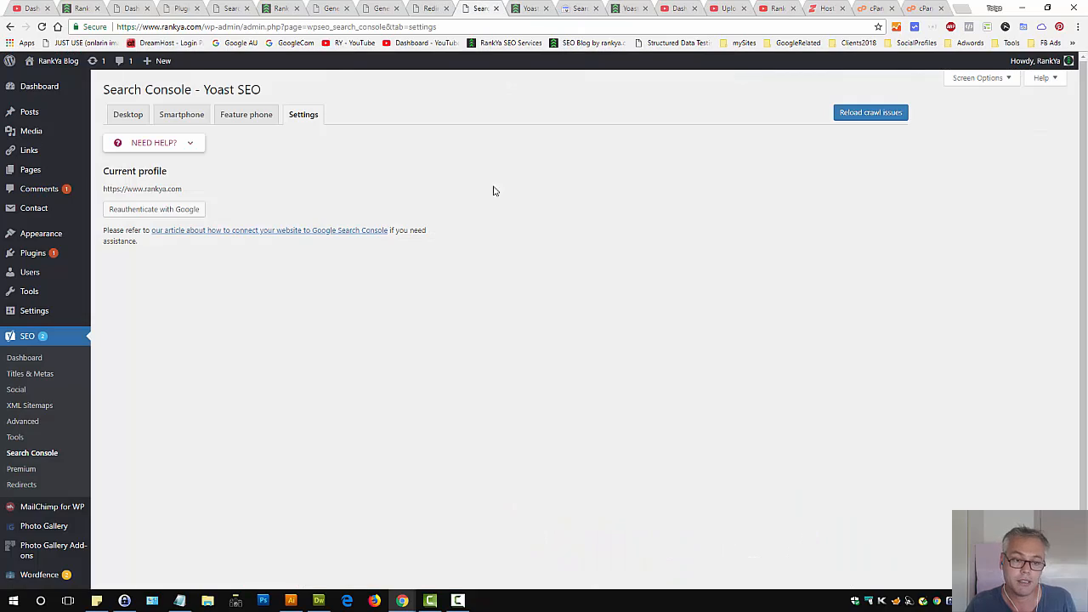
left_click(138, 119)
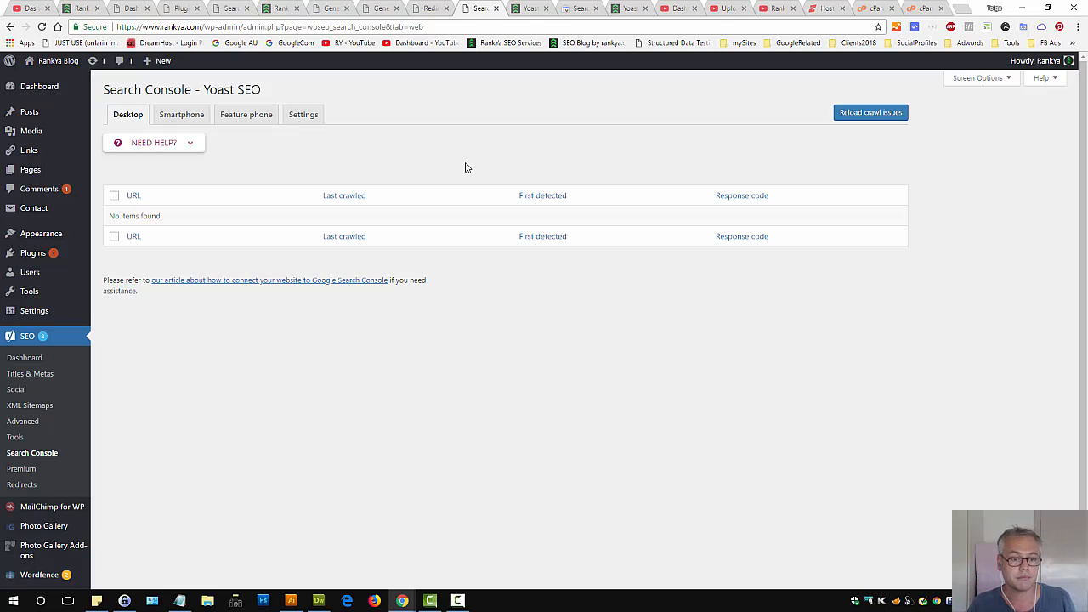
left_click(581, 9)
scroll(364, 364, "down", 4)
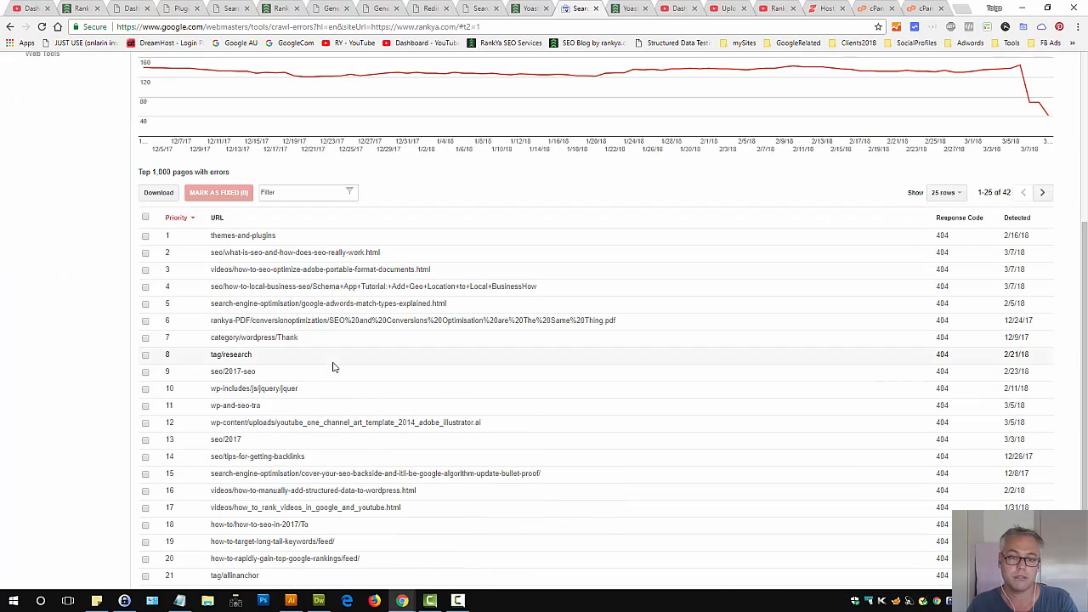
scroll(438, 339, "up", 4)
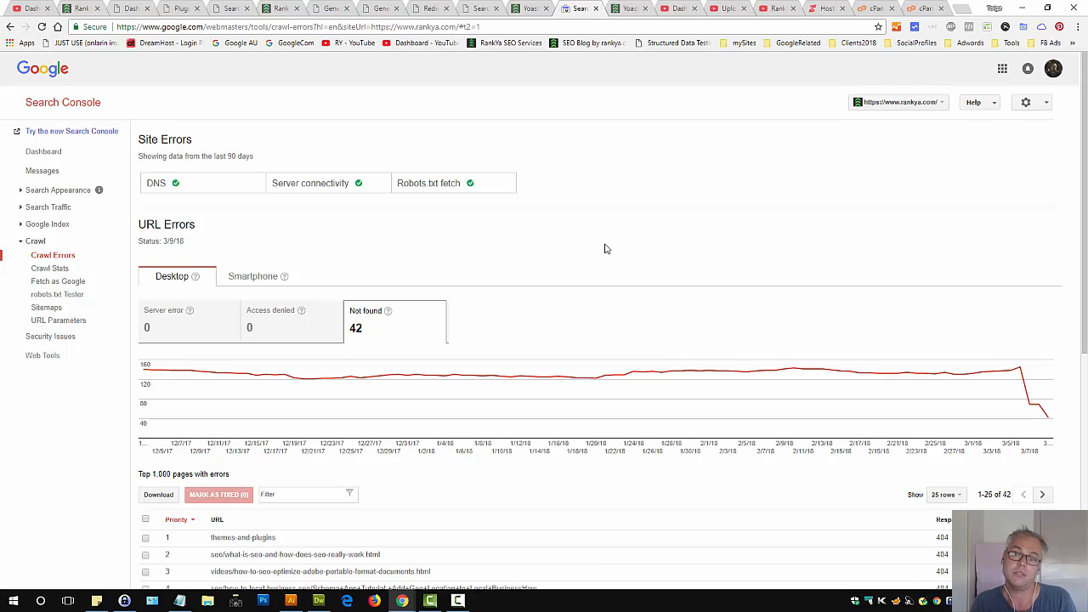
scroll(516, 376, "down", 3)
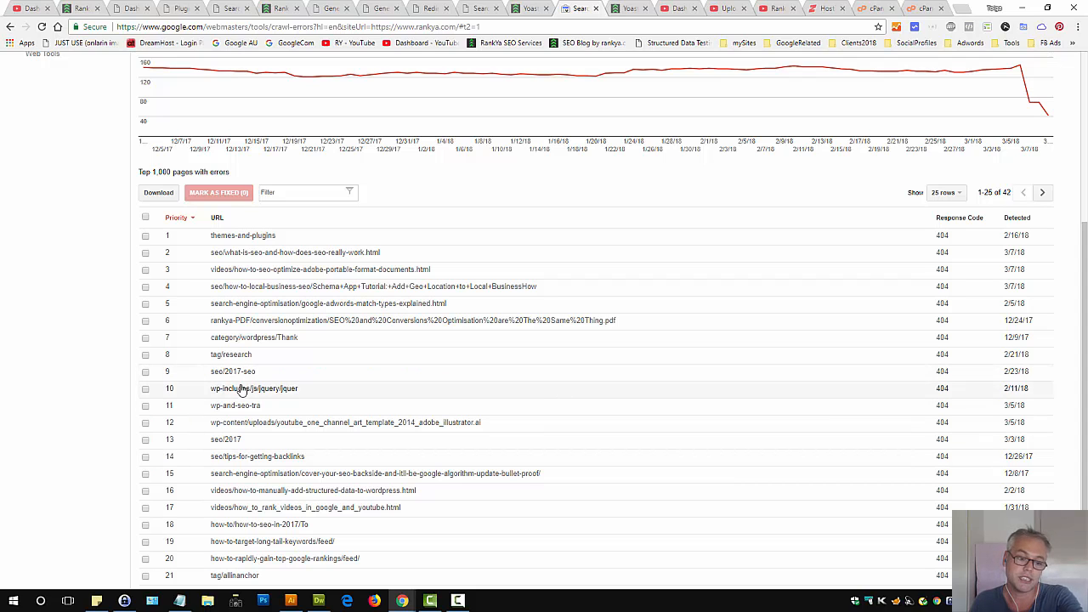
scroll(526, 388, "up", 3)
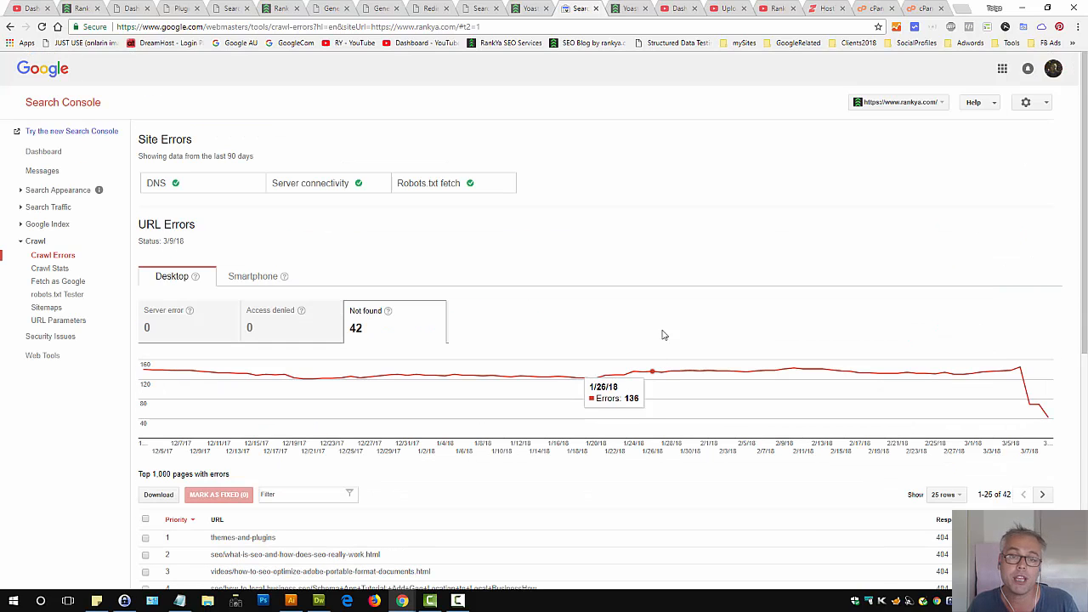
Open the Yoast Redirects page in a new tab and switch to it
left_click(472, 8)
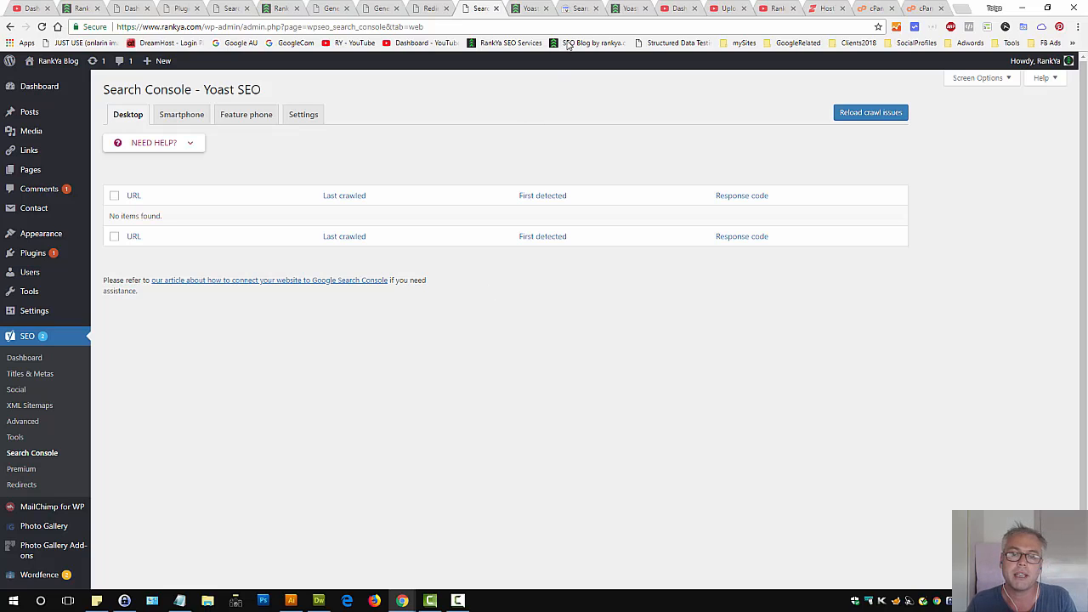
left_click(576, 10)
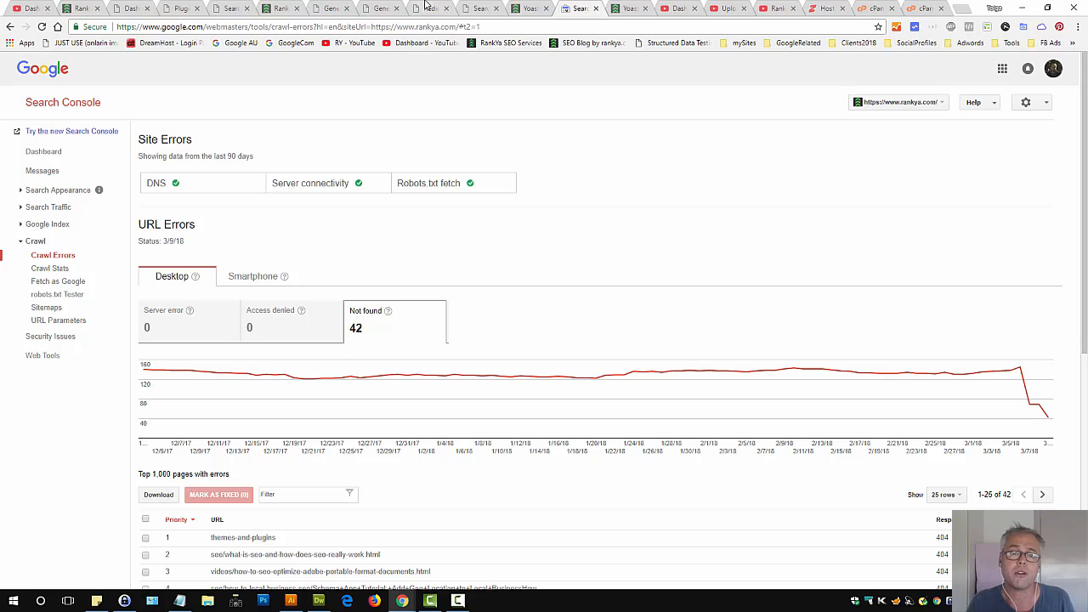
left_click(483, 7)
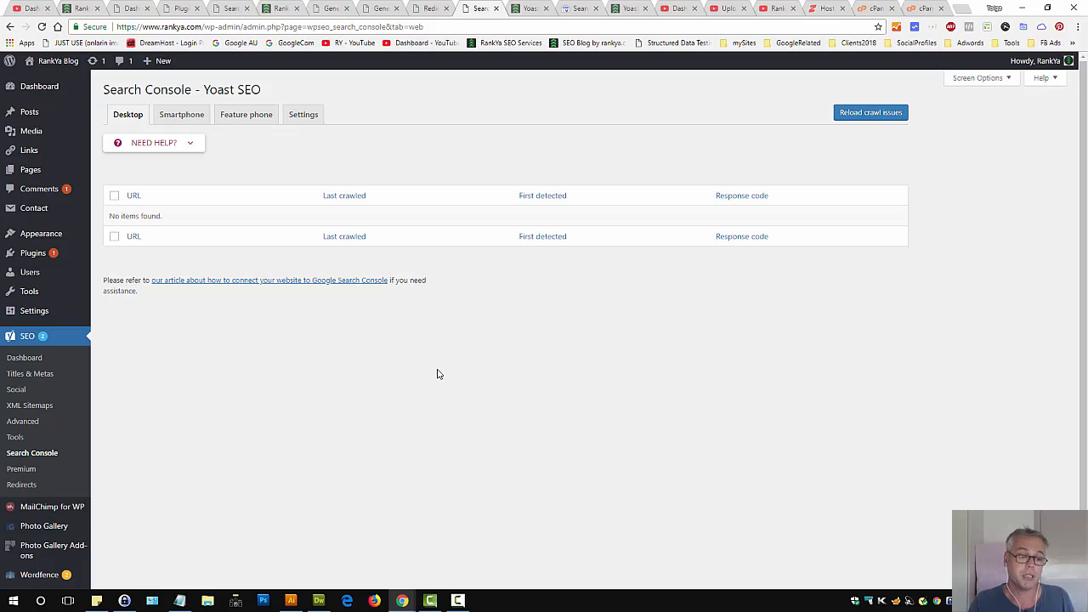
middle_click(21, 484)
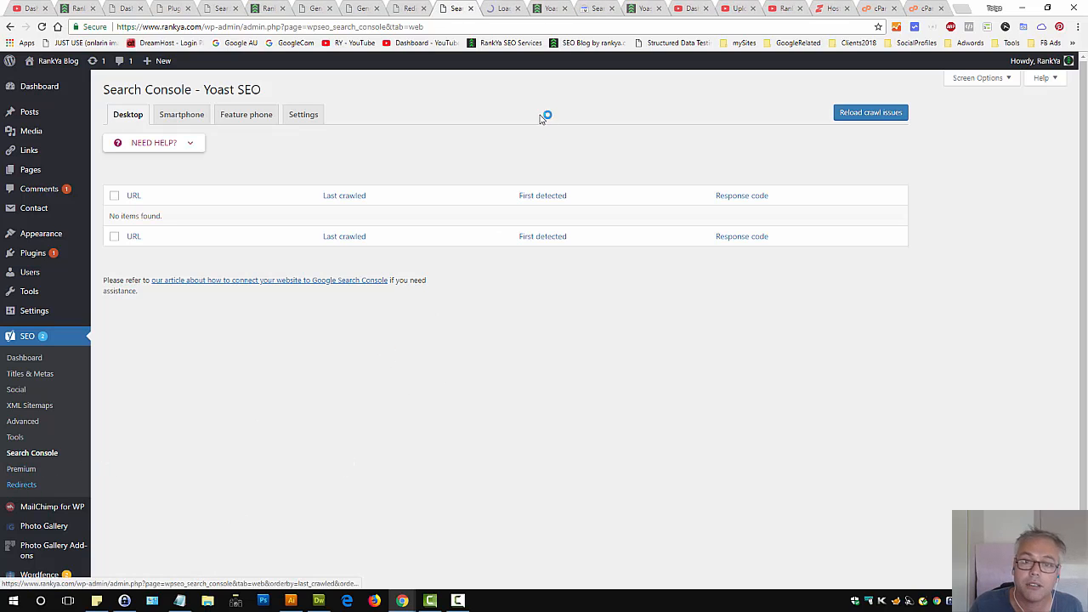
left_click(507, 12)
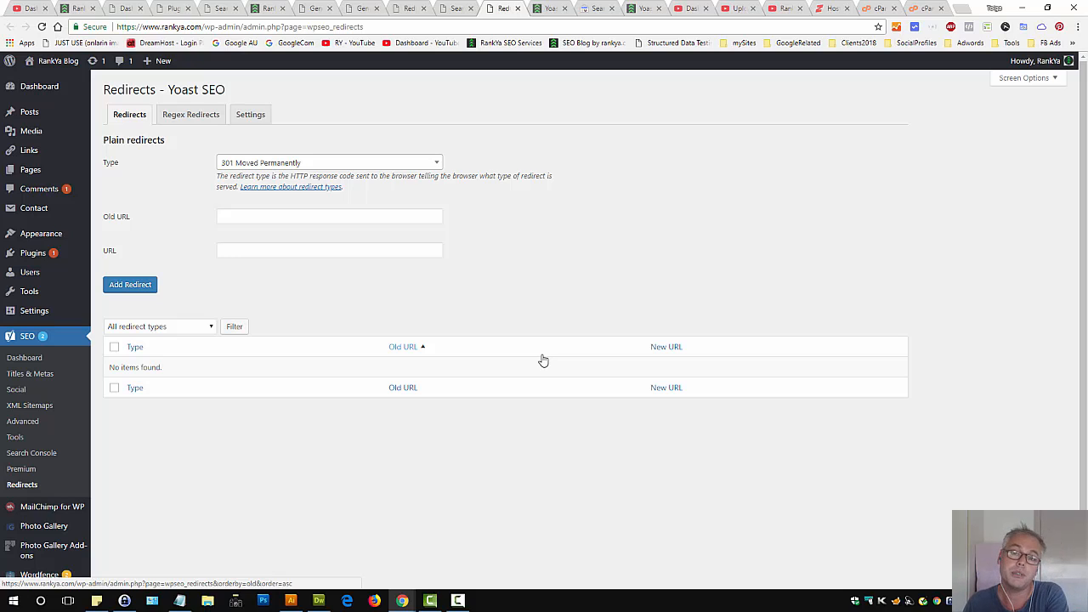
Open the Yoast Search Console settings to check the connected profile
double_click(133, 90)
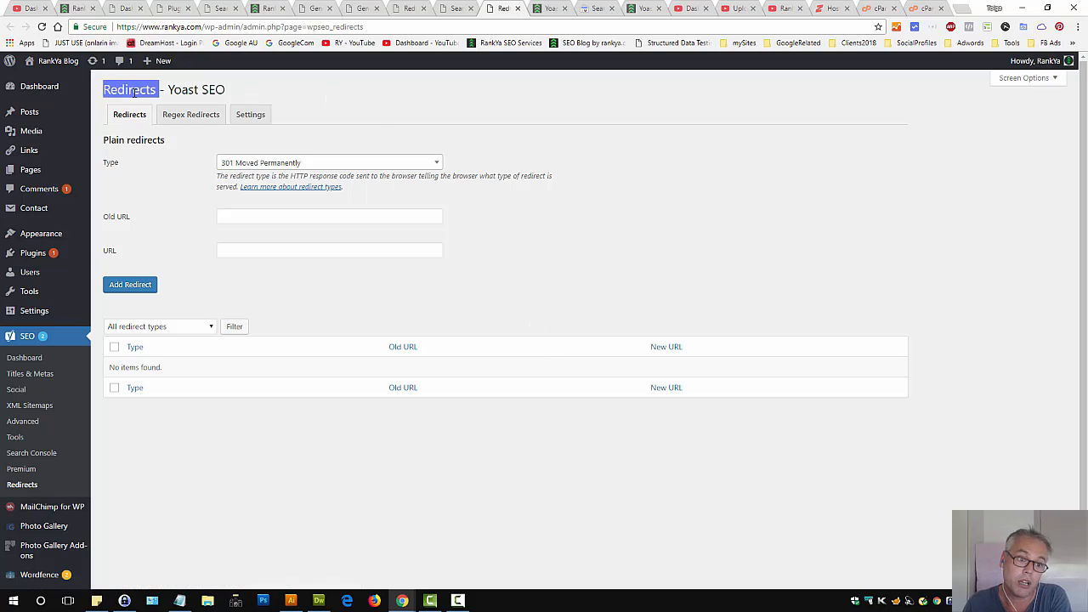
left_click(531, 257)
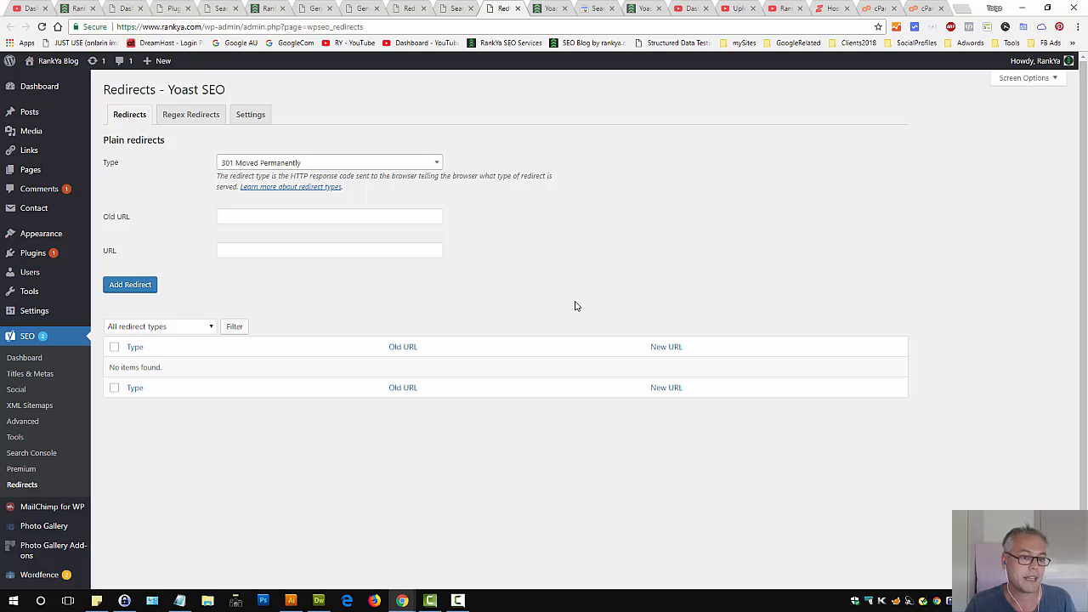
left_click(450, 10)
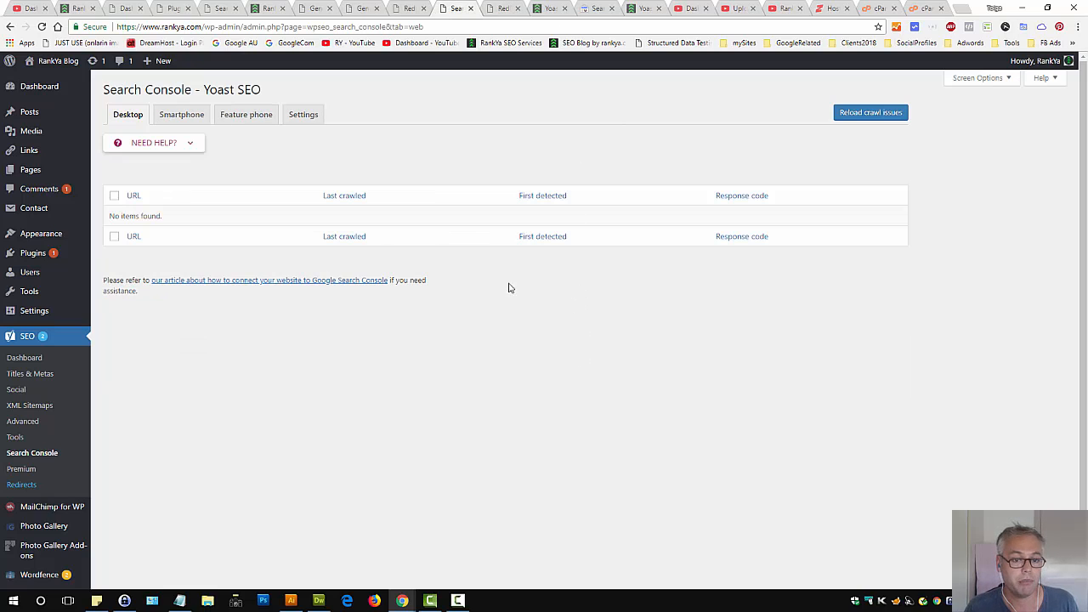
left_click(310, 120)
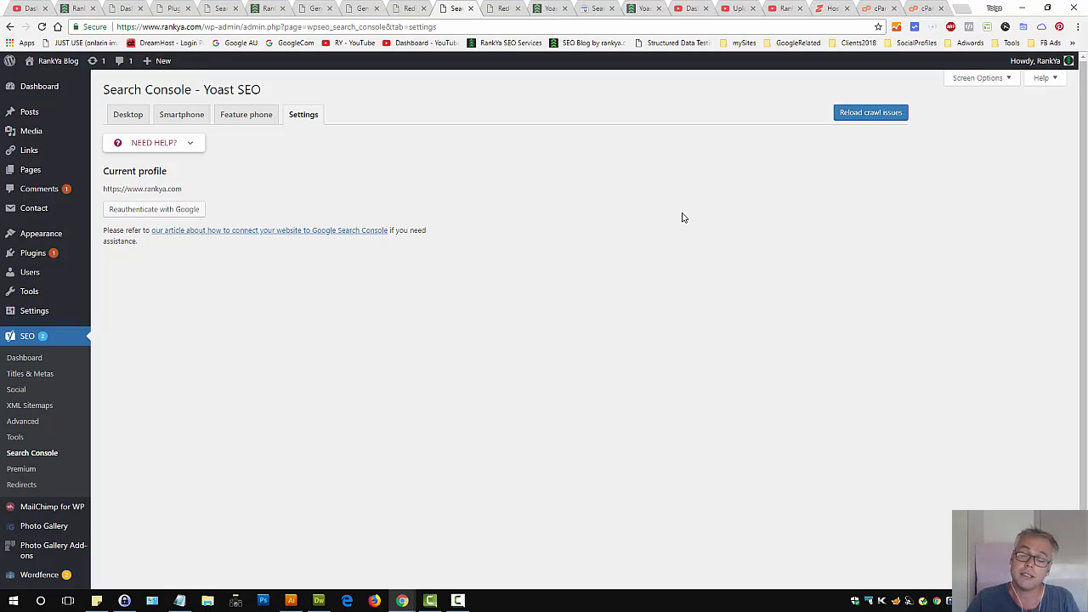
Open the Google account's list of apps with account access in a new tab
left_click(961, 8)
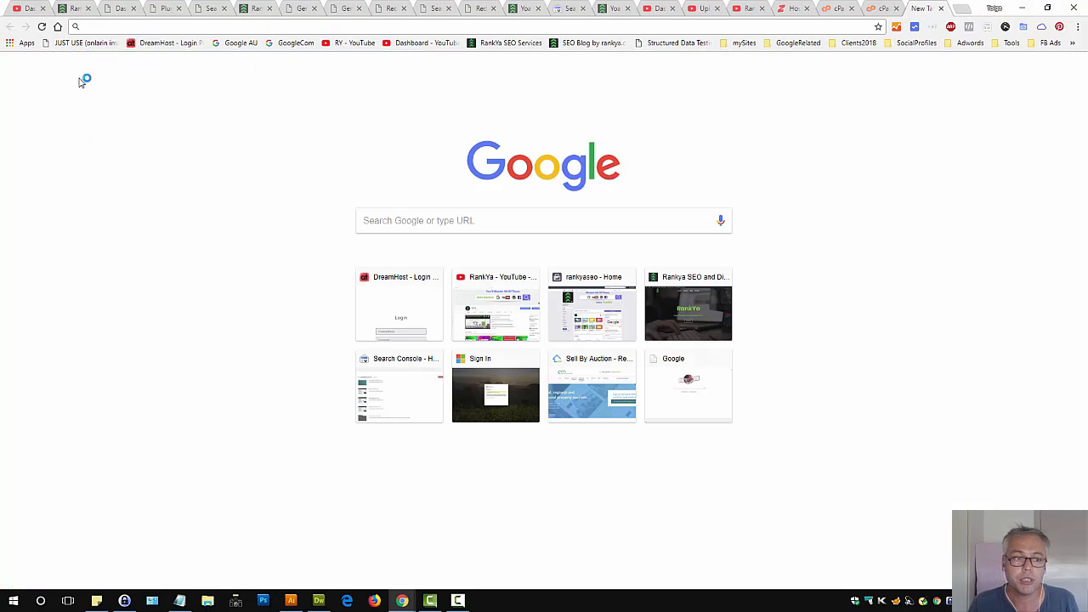
left_click(239, 43)
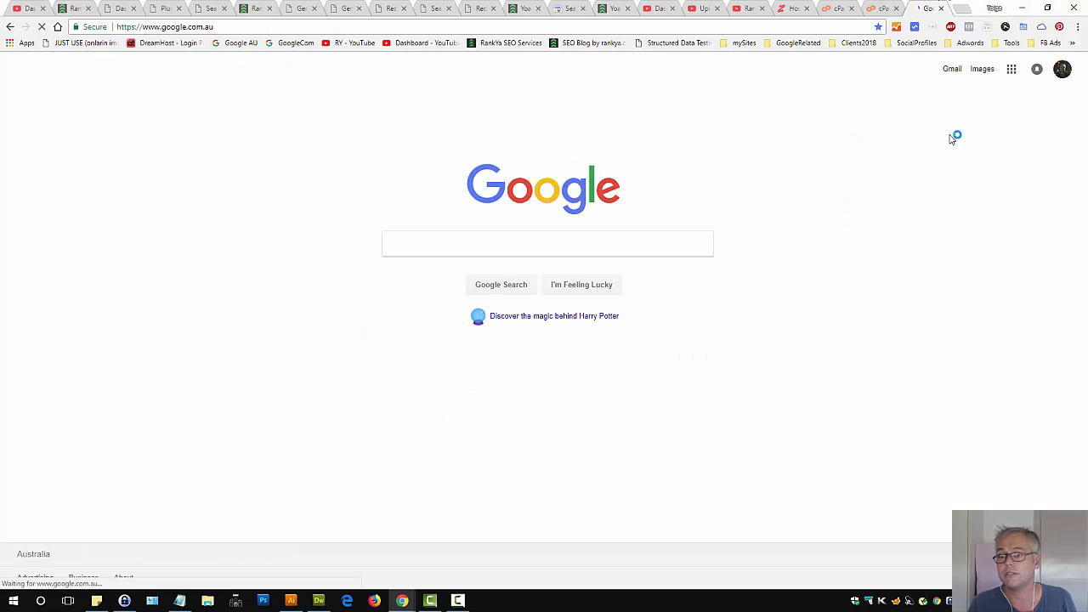
left_click(999, 151)
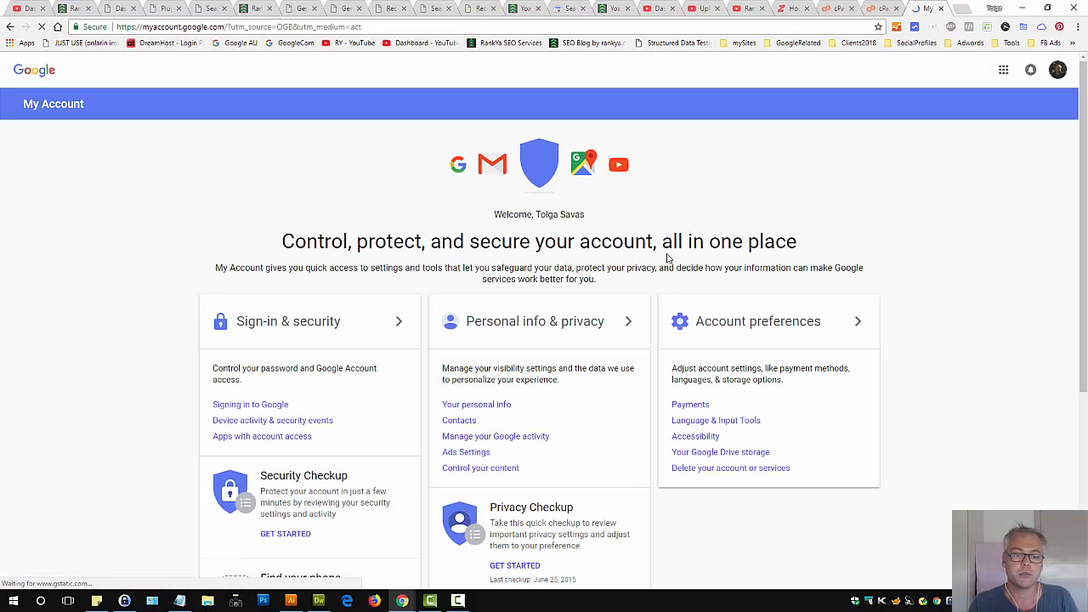
left_click(324, 332)
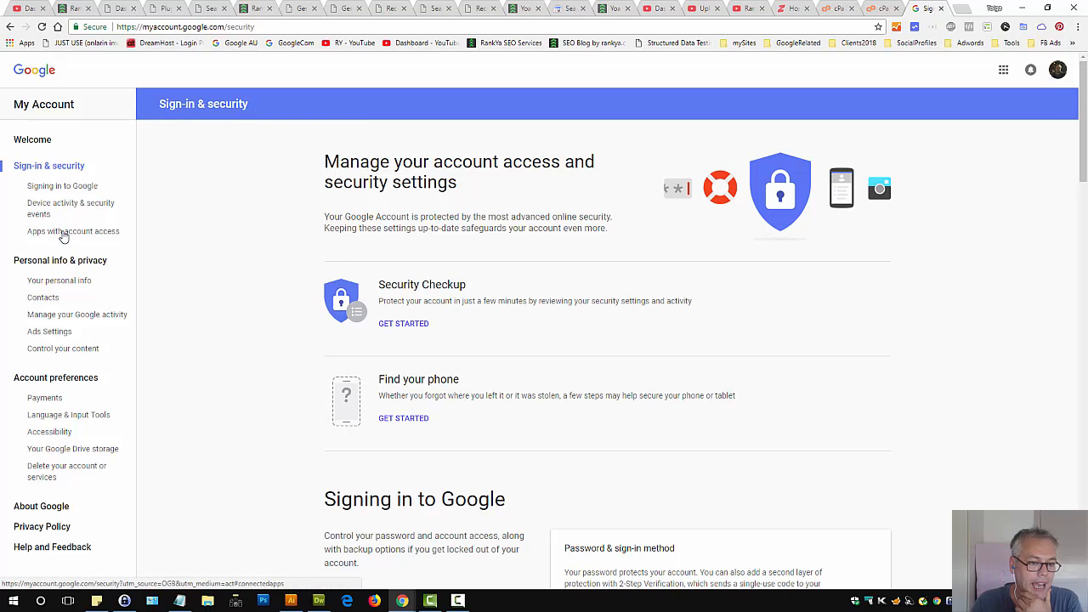
left_click(63, 231)
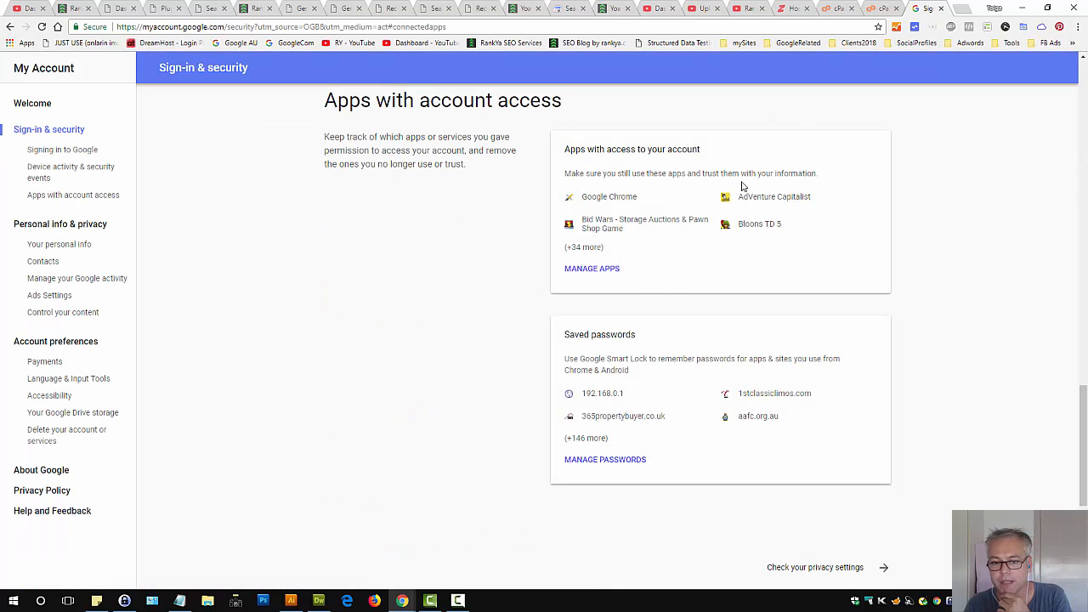
left_click(576, 272)
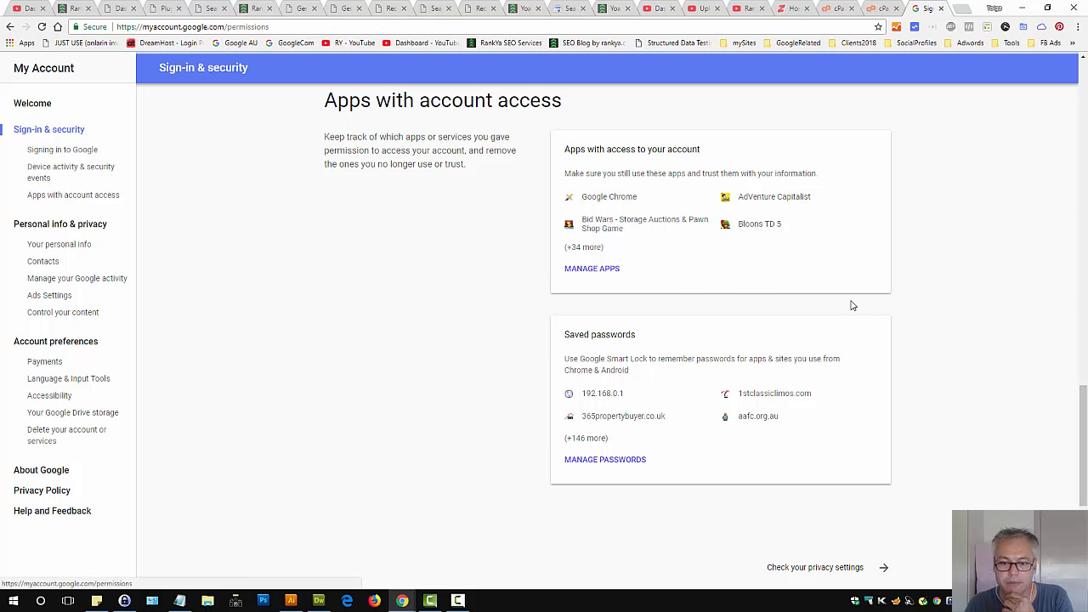
Find Yoast SEO in the connected apps list and remove its access to the Google account
scroll(387, 371, "down", 7)
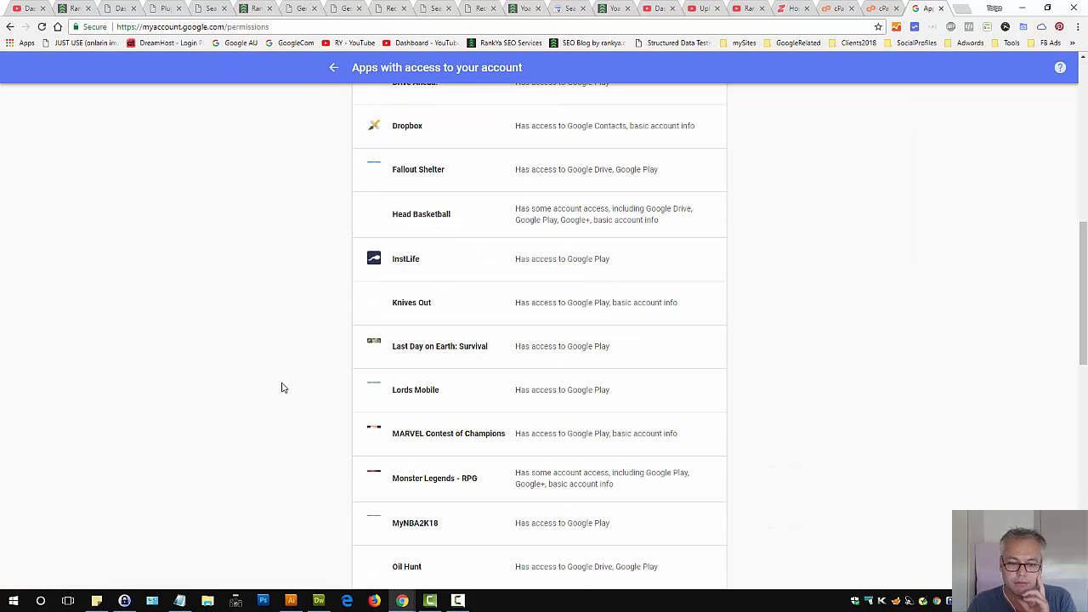
key("ctrl+f")
type("yoast")
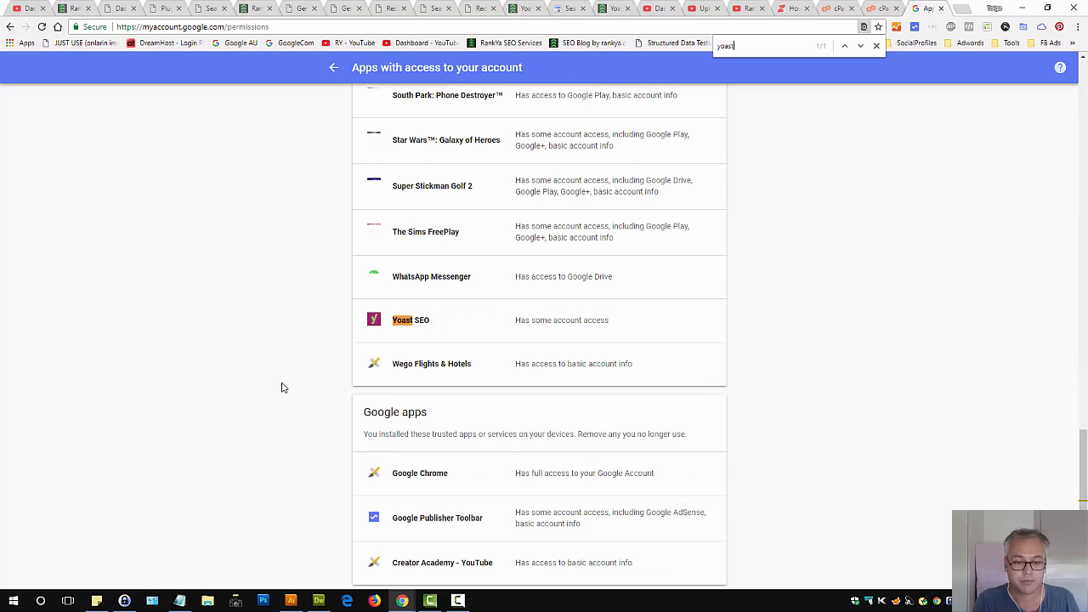
left_click(646, 317)
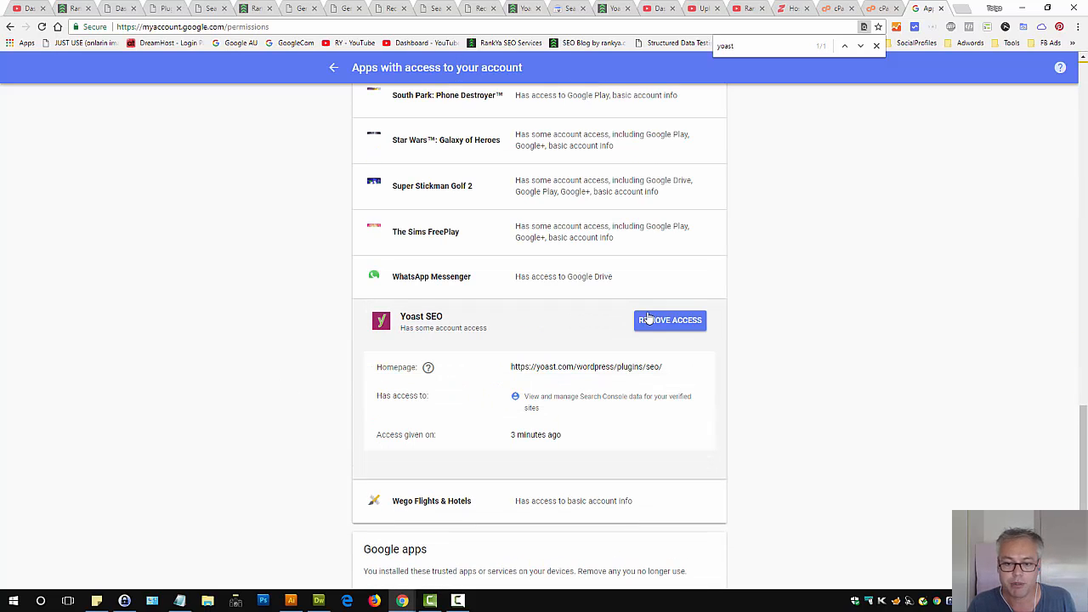
left_click(664, 330)
left_click(597, 362)
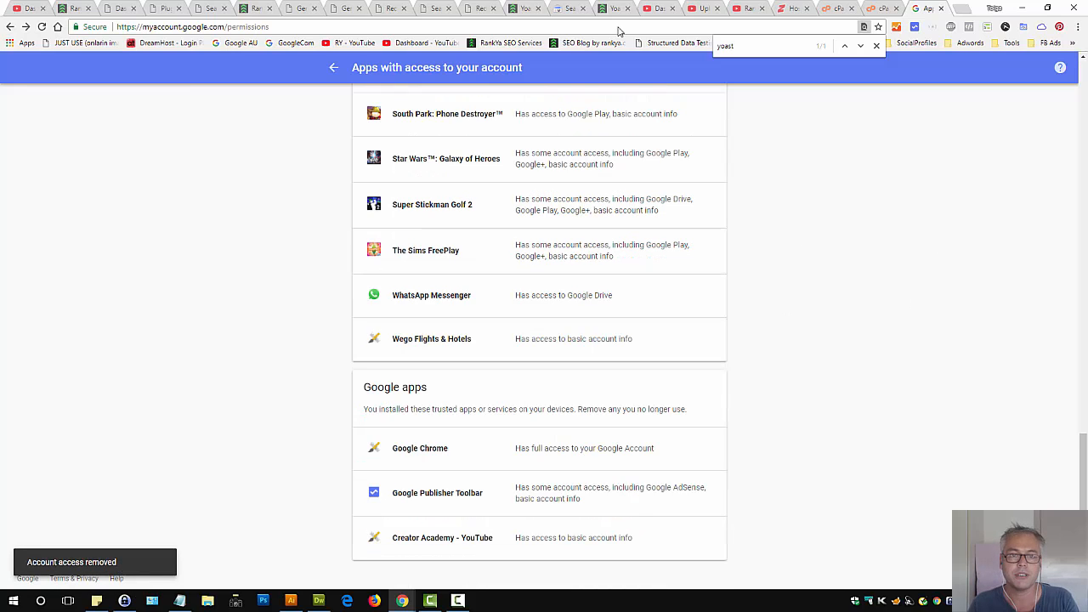
Return to the Yoast Search Console settings tab and reload the page
left_click(445, 7)
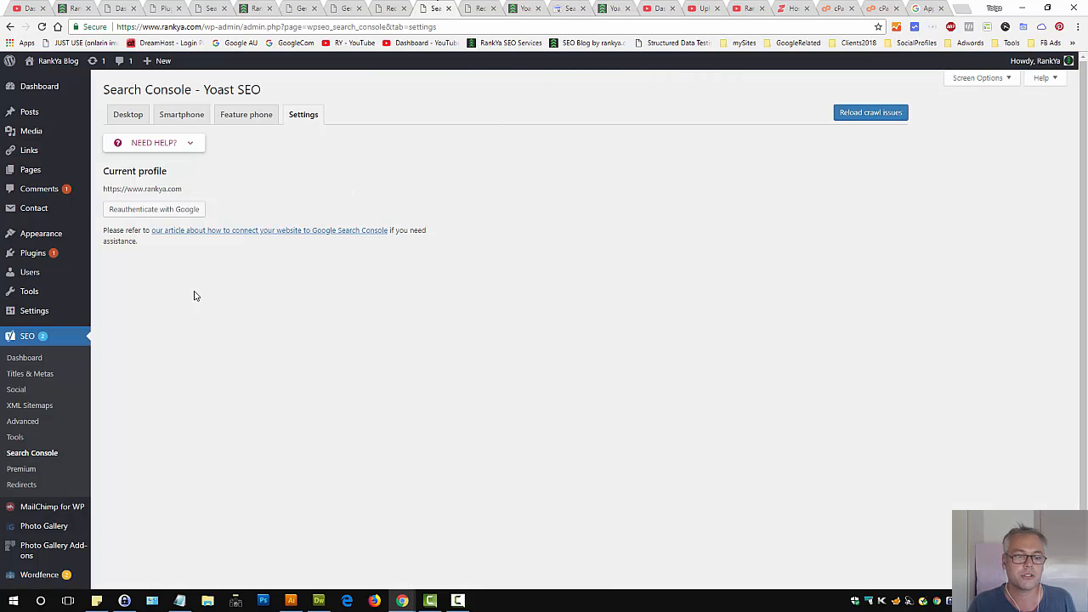
left_click(41, 26)
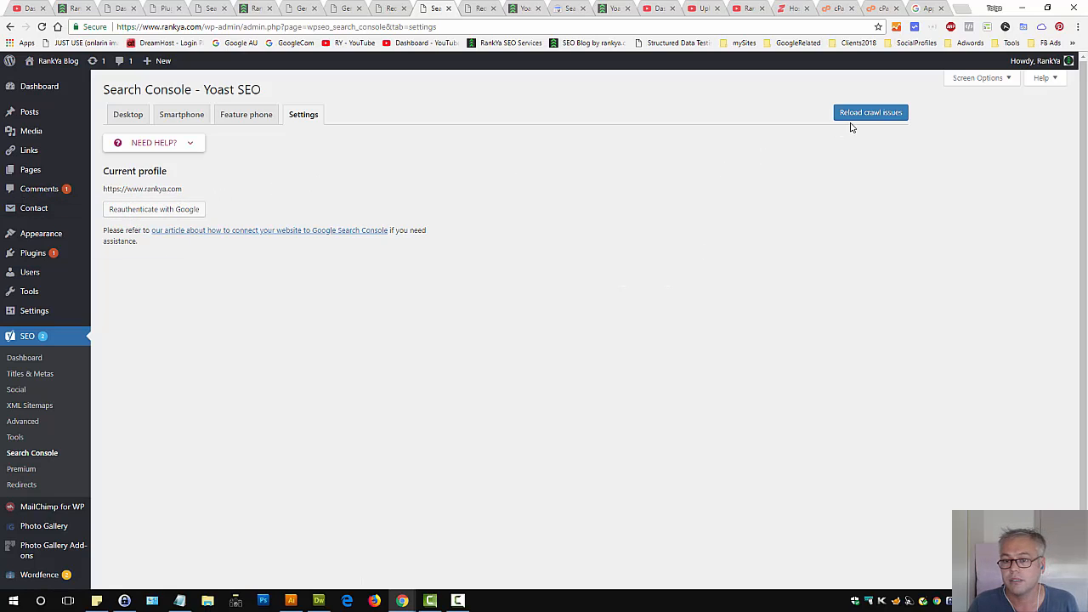
left_click(42, 26)
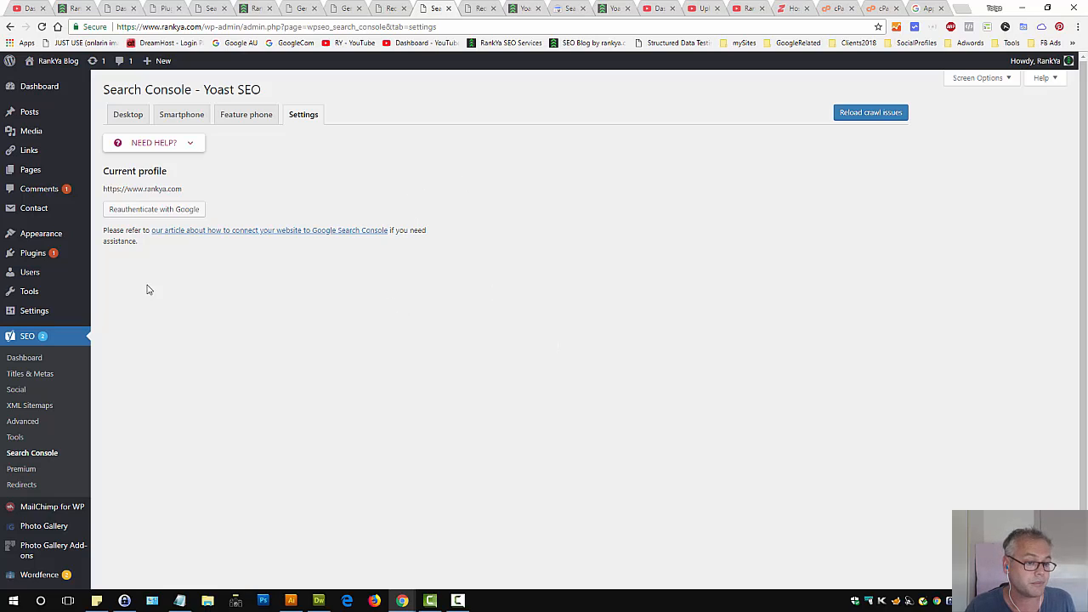
Export all Yoast redirects to a CSV file from the Tools' Import and Export page
left_click(43, 363)
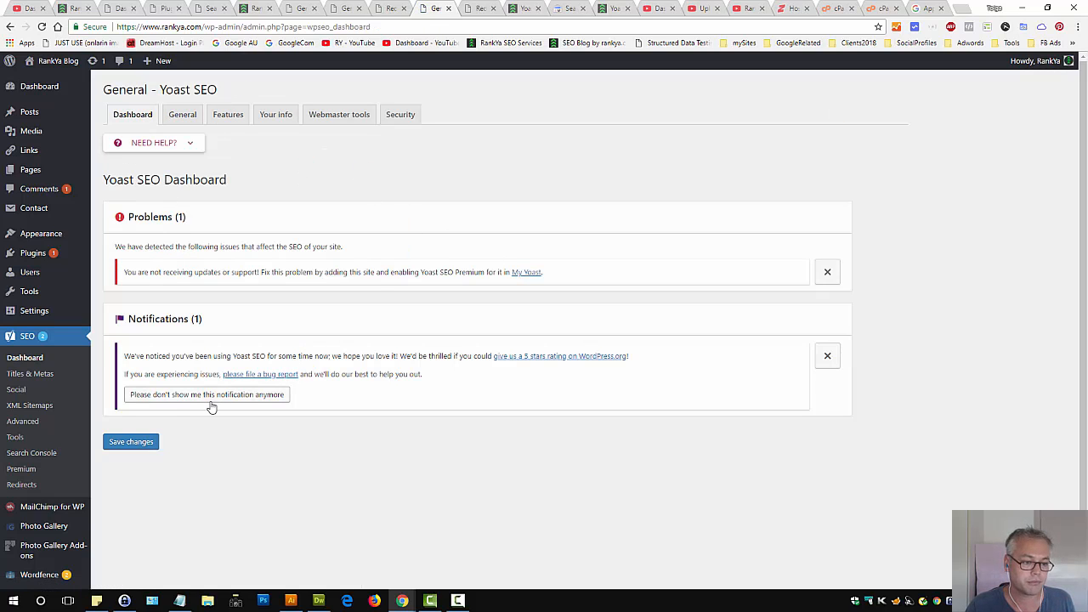
left_click(17, 441)
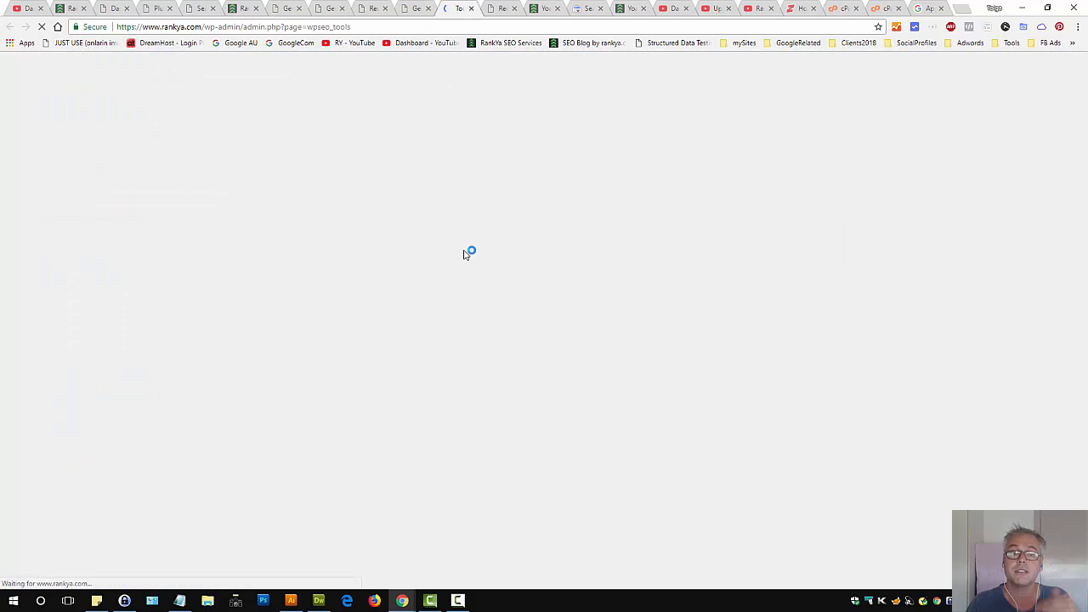
left_click(147, 199)
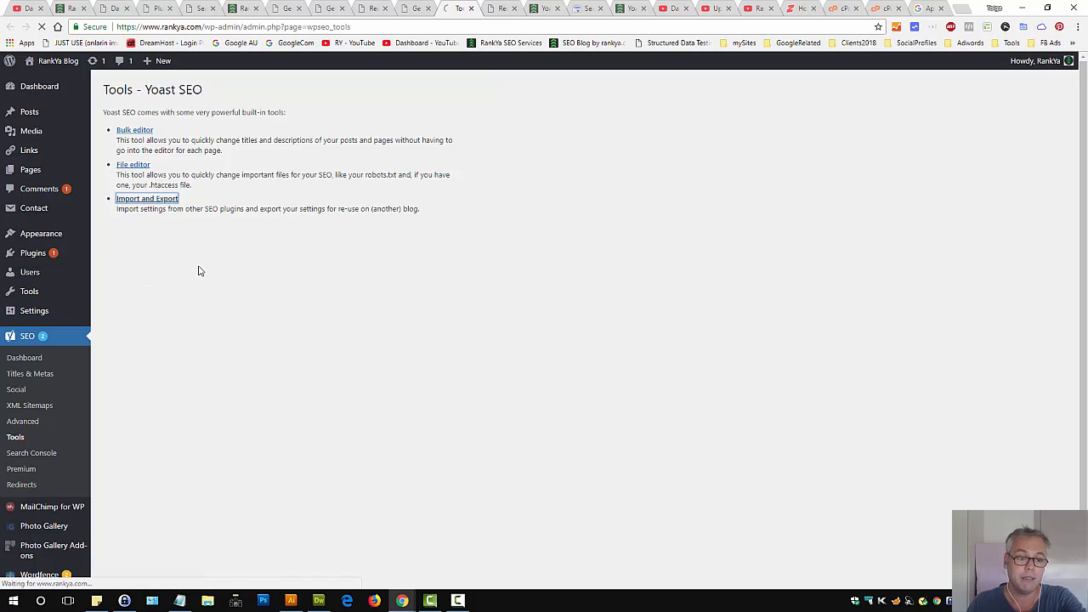
left_click(502, 141)
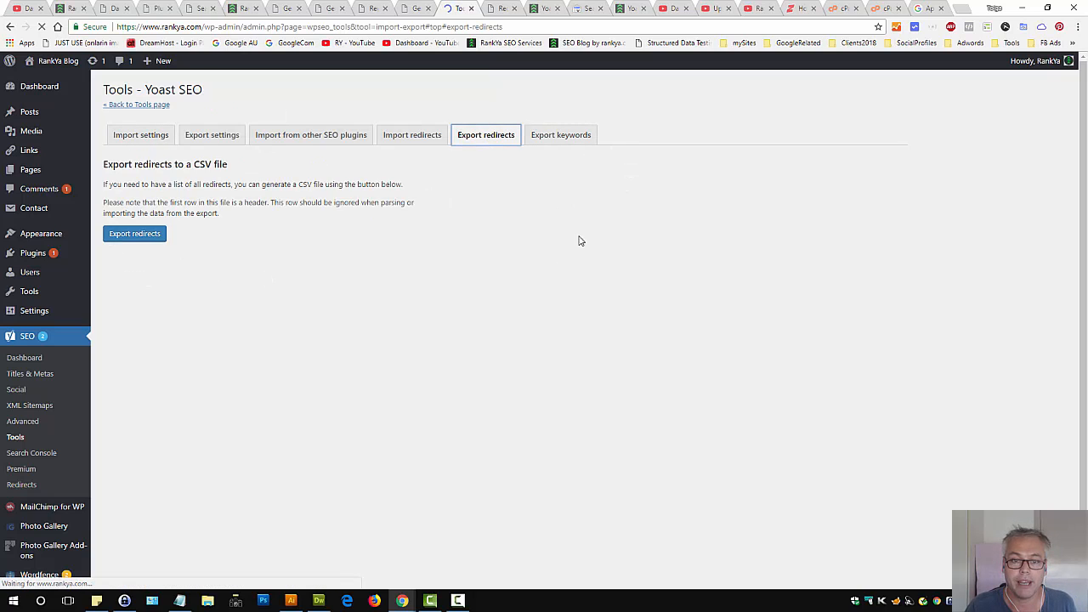
left_click(130, 261)
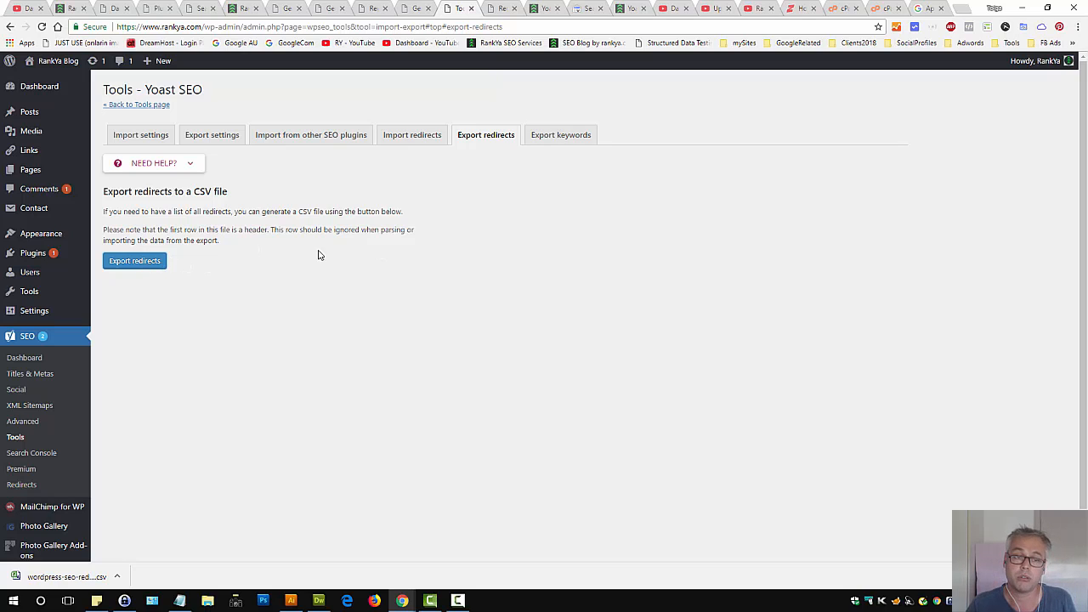
Open the Yoast Redirects page and switch between it and the Tools tab
left_click(21, 485)
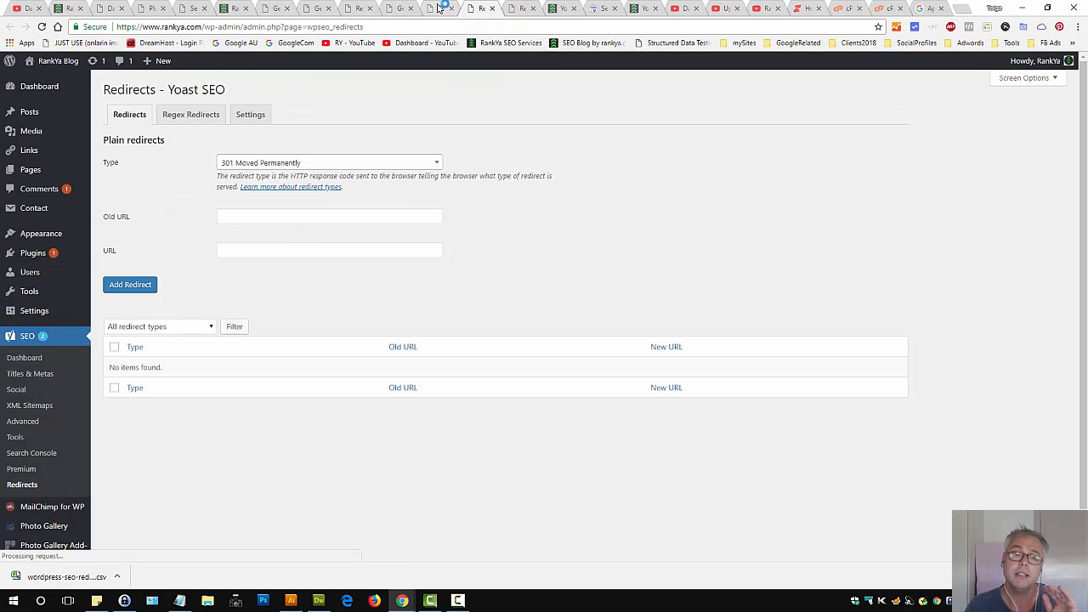
left_click(439, 9)
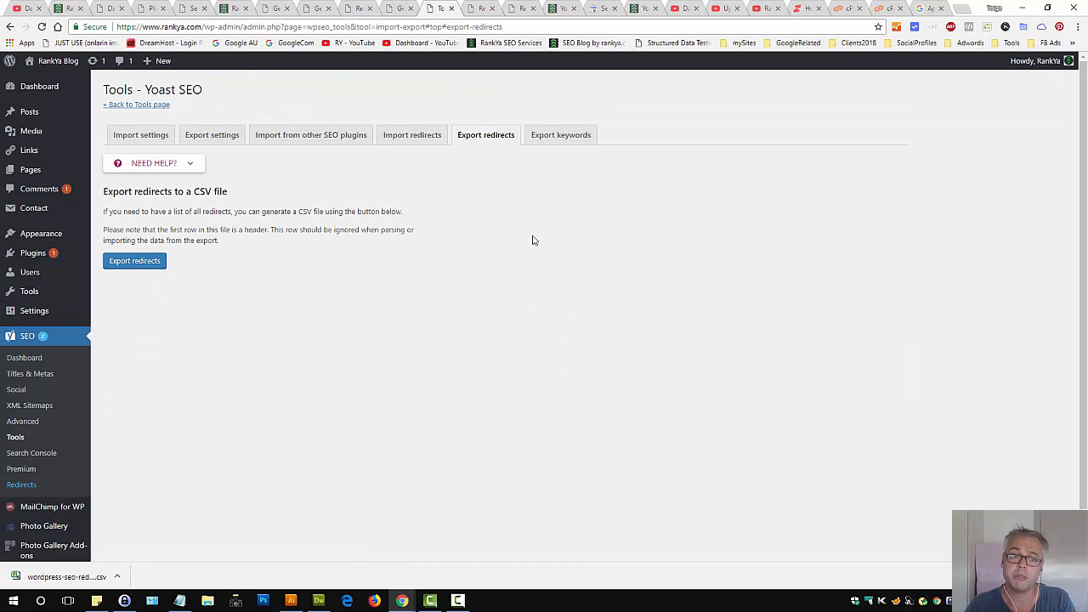
left_click(484, 9)
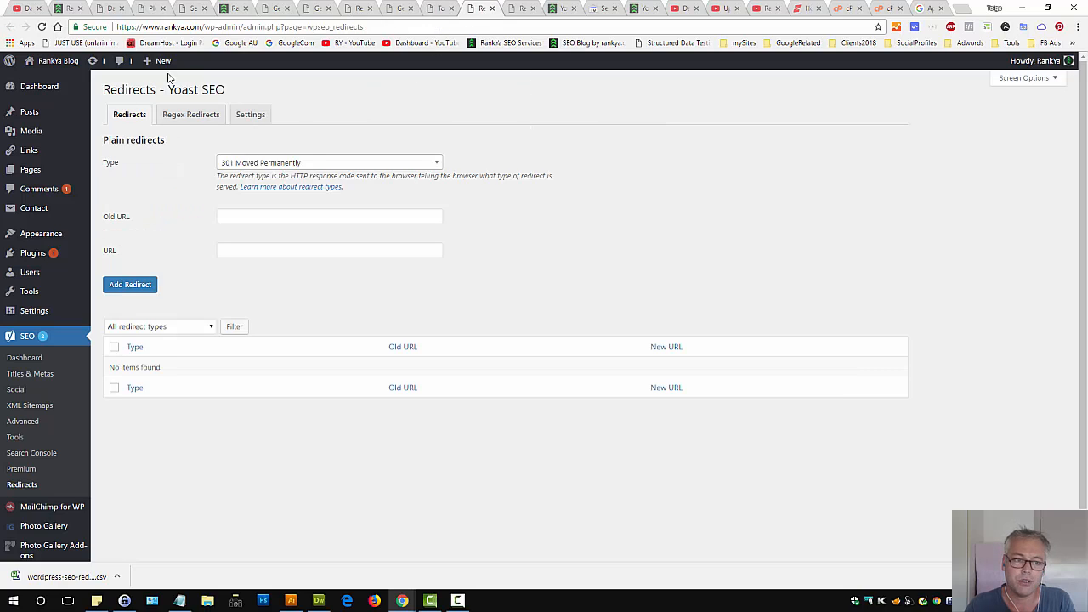
double_click(135, 87)
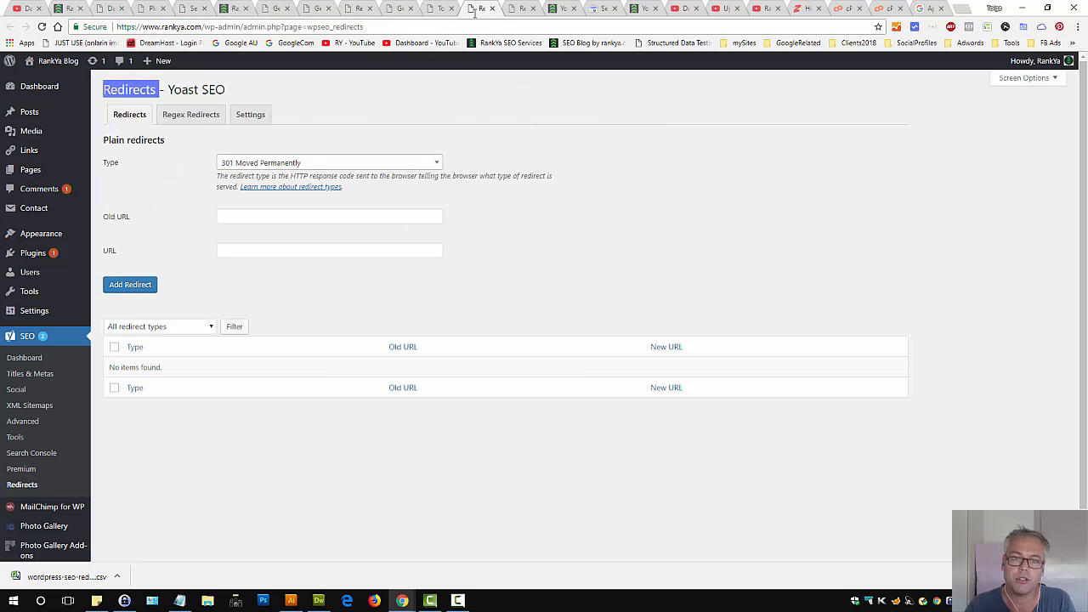
left_click(444, 7)
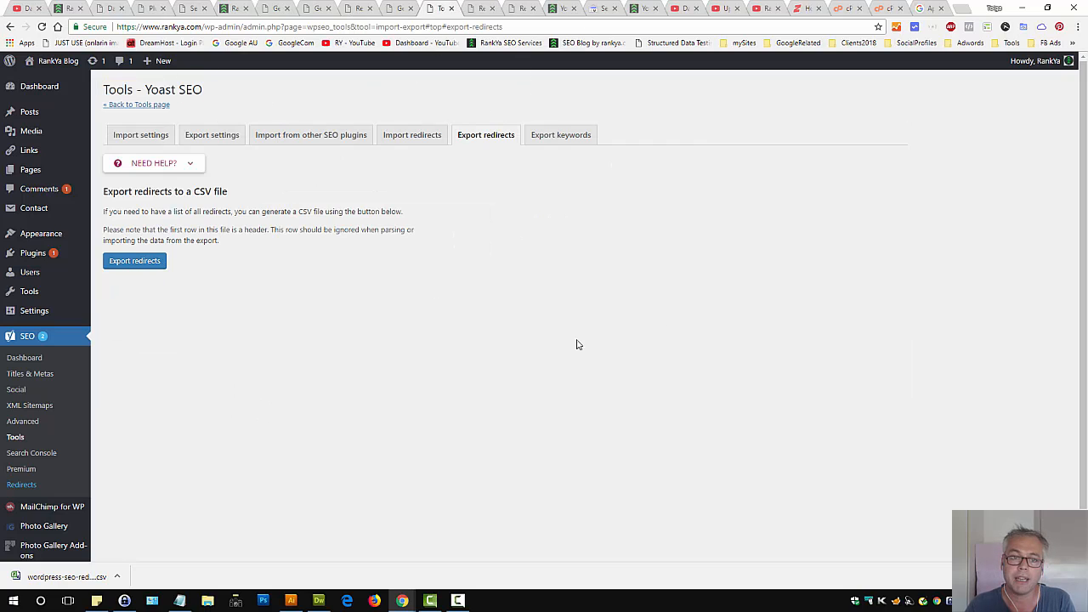
Review the Import redirects and Export keywords options in Yoast Tools
left_click(399, 138)
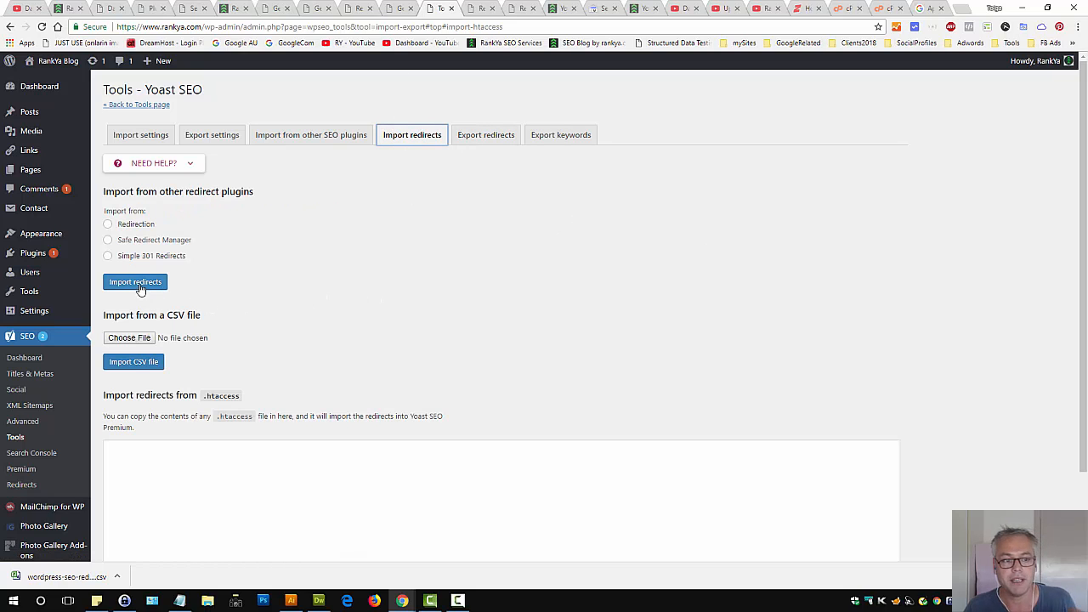
left_click(474, 289)
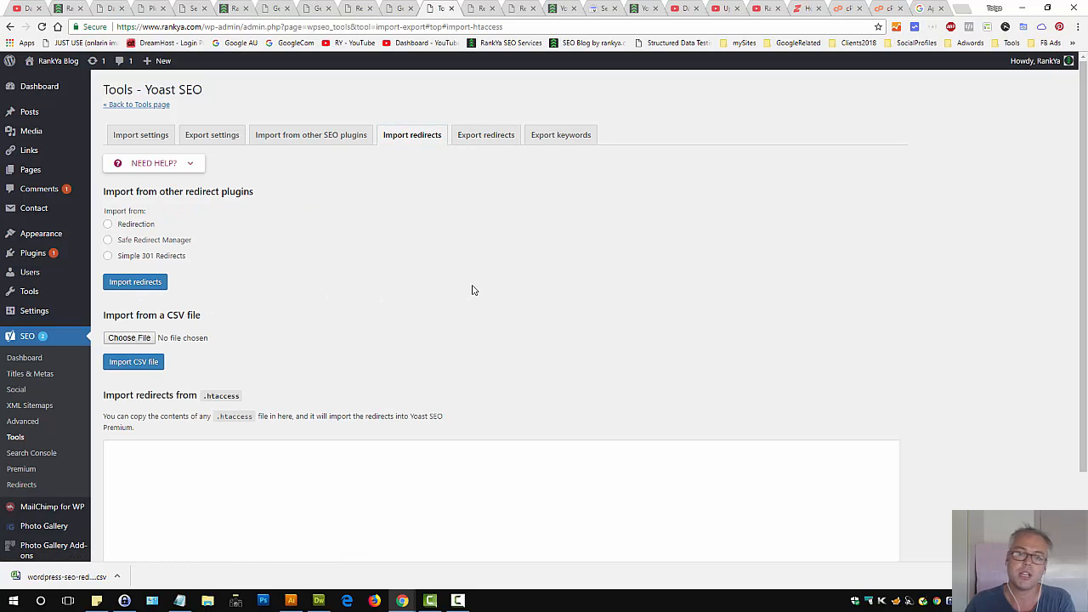
left_click(559, 137)
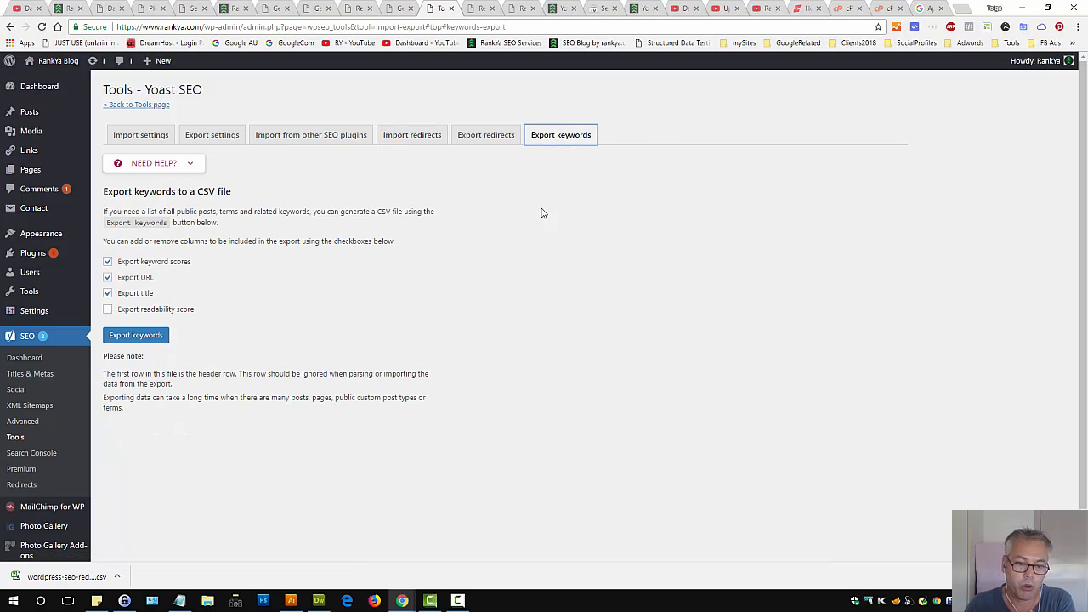
Export the Yoast SEO settings with Include Taxonomy Metadata checked
left_click(212, 137)
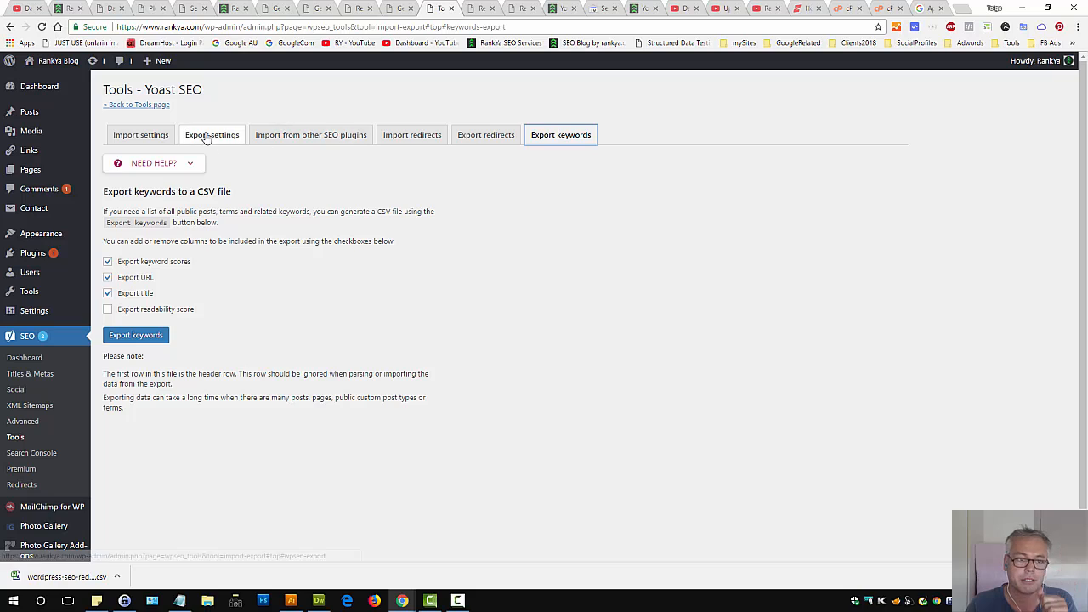
left_click(166, 212)
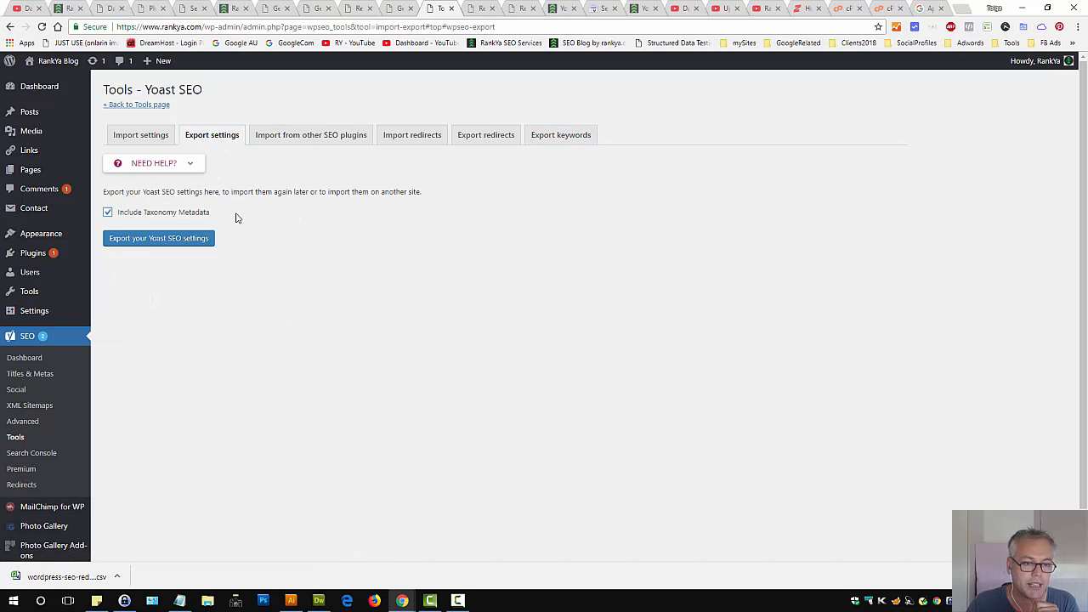
left_click(207, 238)
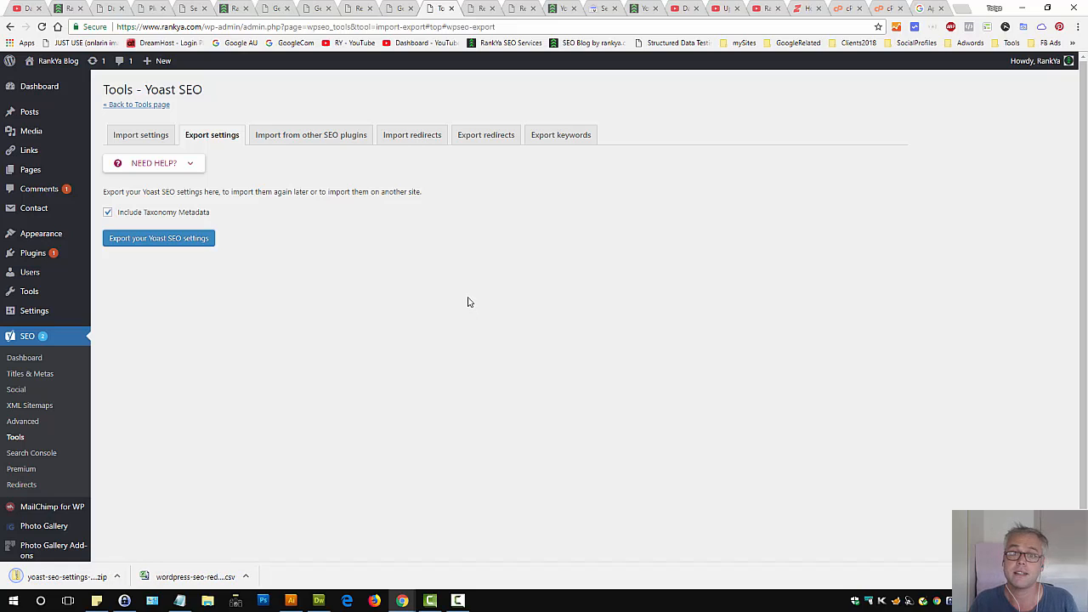
View the Yoast SEO tutorial blog post tab and return to Tools
left_click(561, 7)
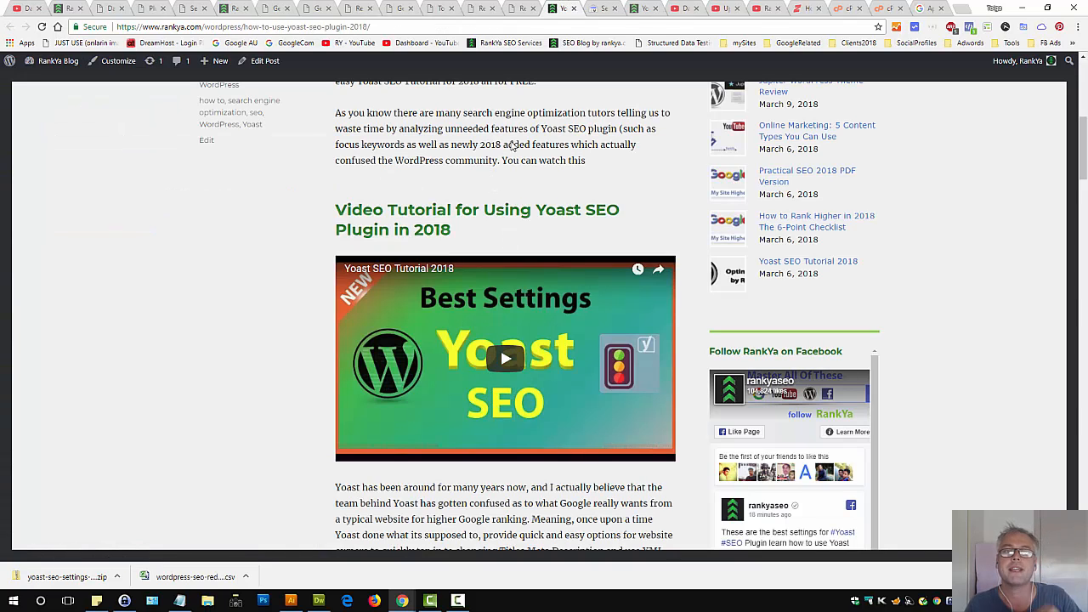
left_click(437, 8)
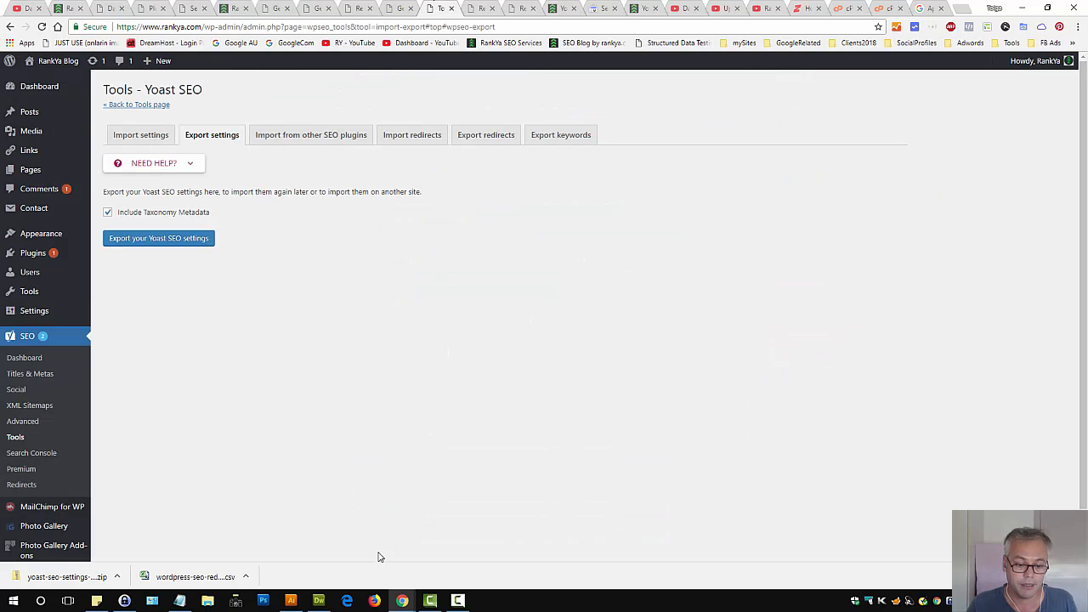
Select the Yoast SEO redirect and notification filter lines in the theme's functions.php in Dreamweaver
left_click(561, 8)
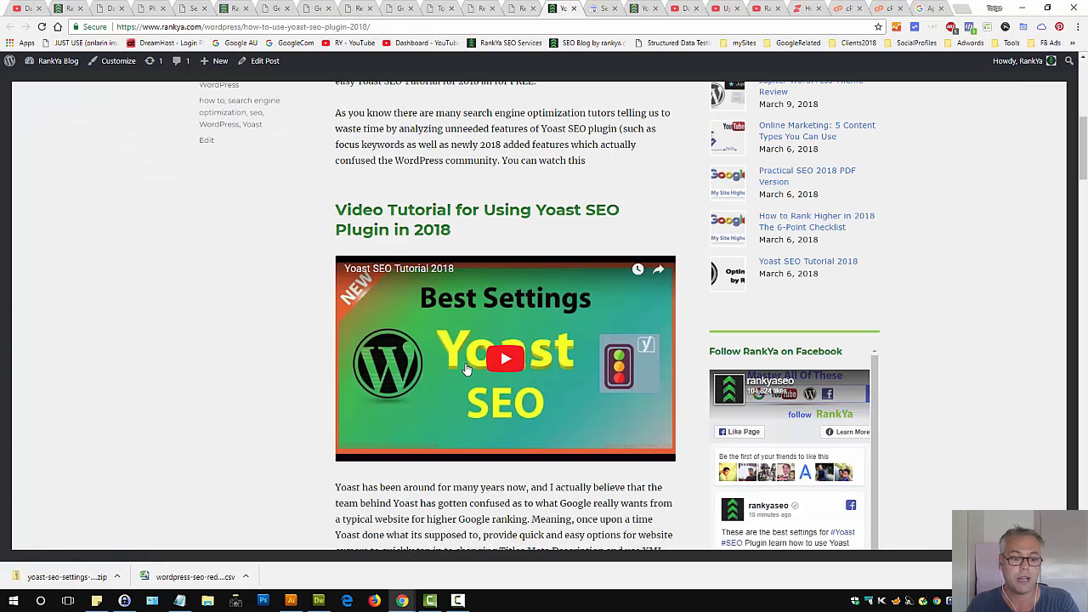
left_click(318, 600)
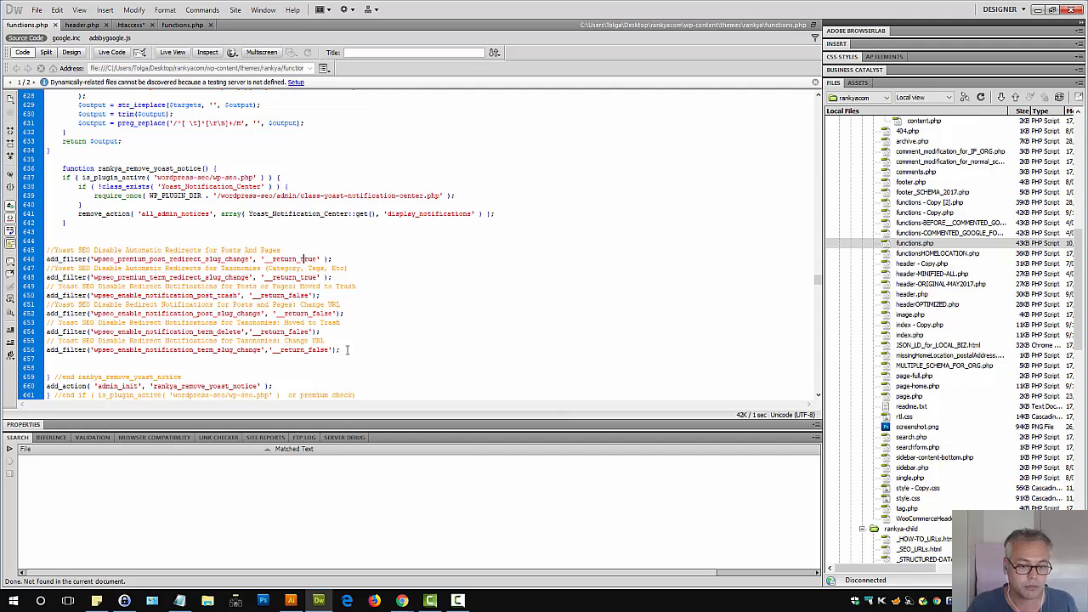
left_click_drag(347, 349, 40, 252)
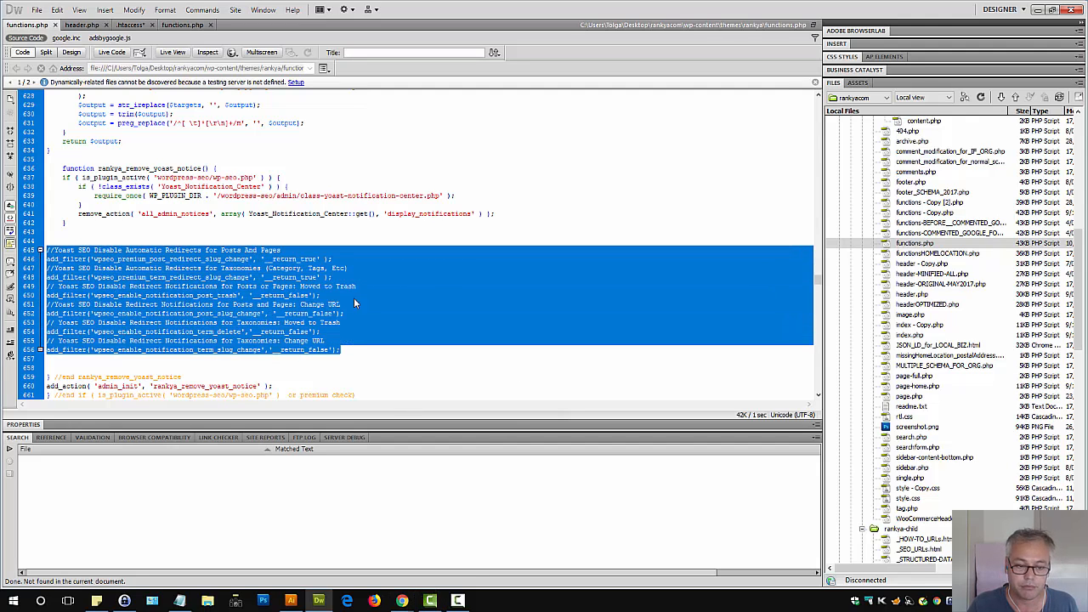
left_click(351, 353)
left_click_drag(343, 351, 3, 252)
key("ctrl+c")
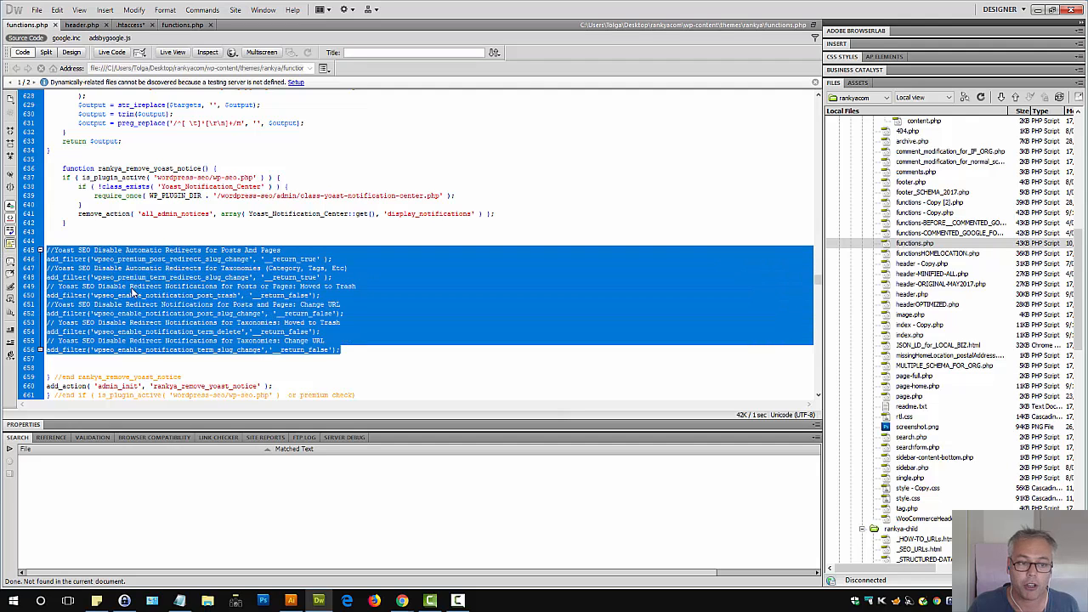
left_click(354, 287)
View the Google sign-in code window and return to the blog post browser window
mouse_move(403, 600)
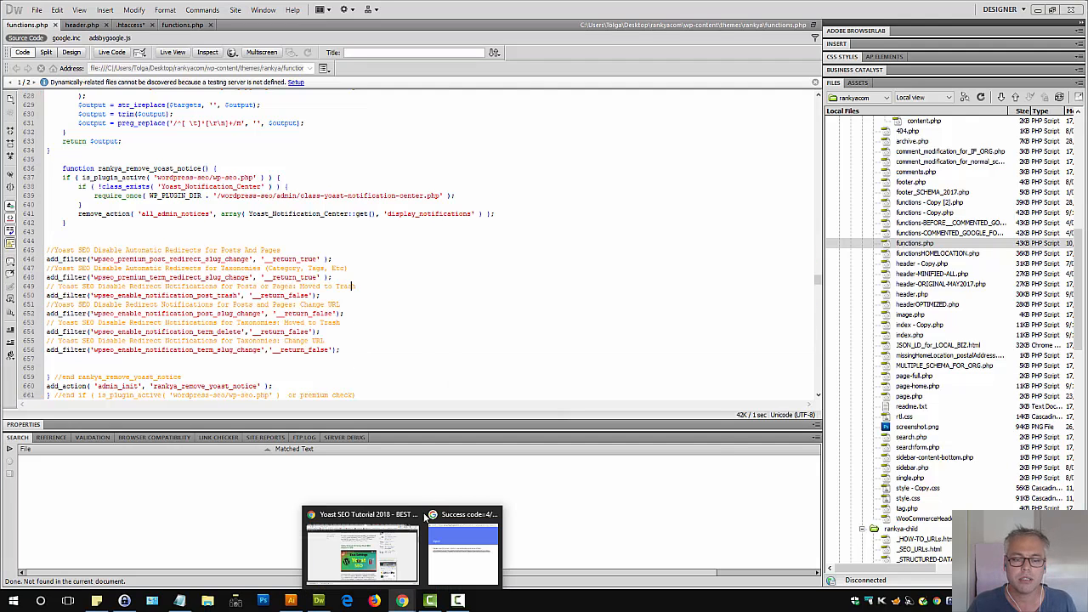
left_click(481, 525)
left_click(707, 173)
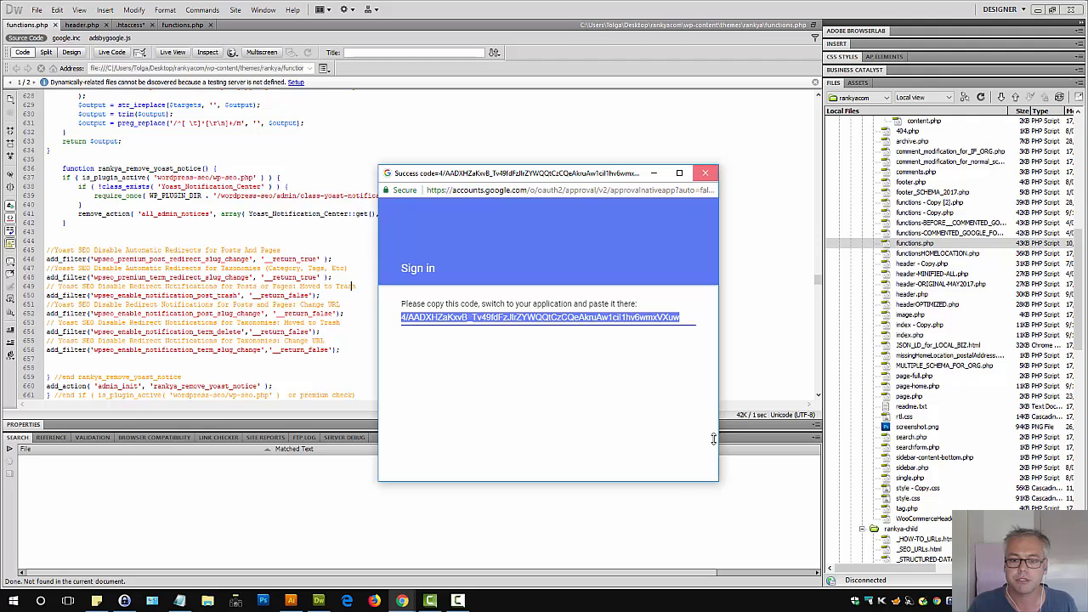
left_click(403, 600)
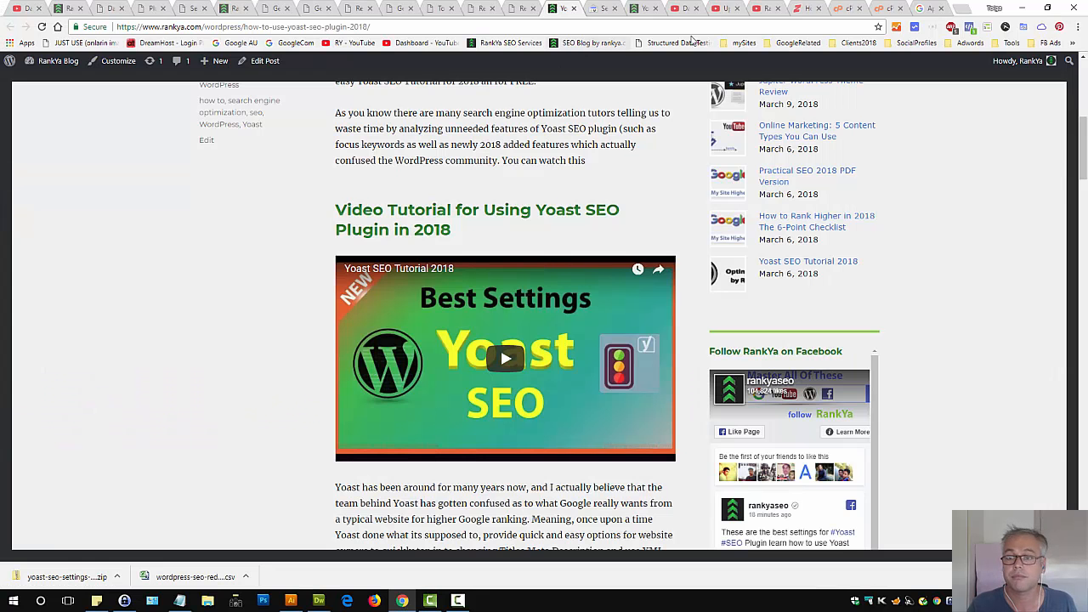
In File Manager, open wp-content/themes/rankya and download functions.php
left_click(844, 8)
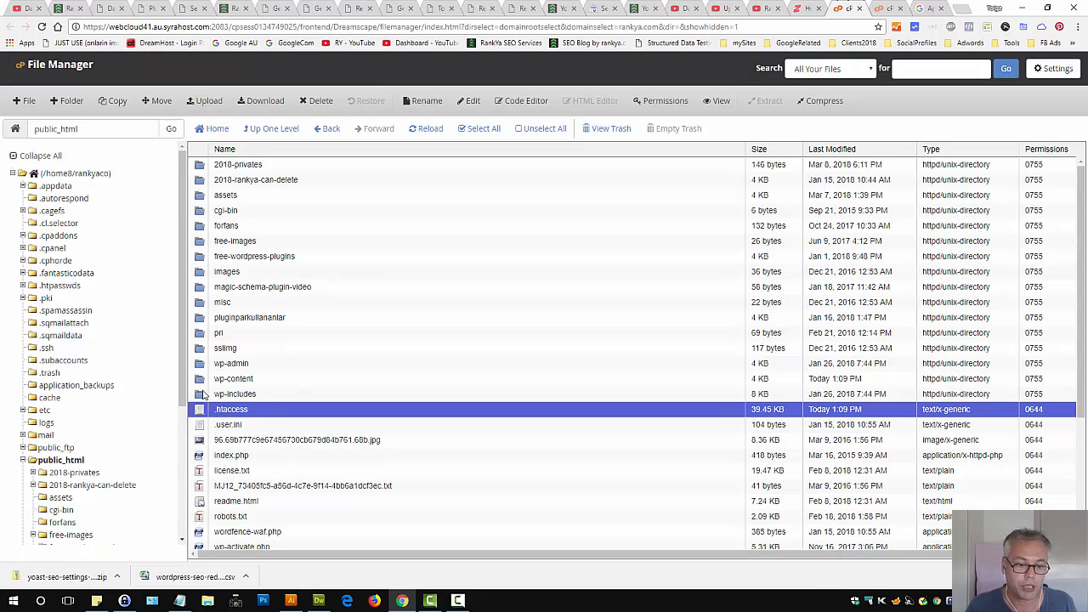
double_click(203, 379)
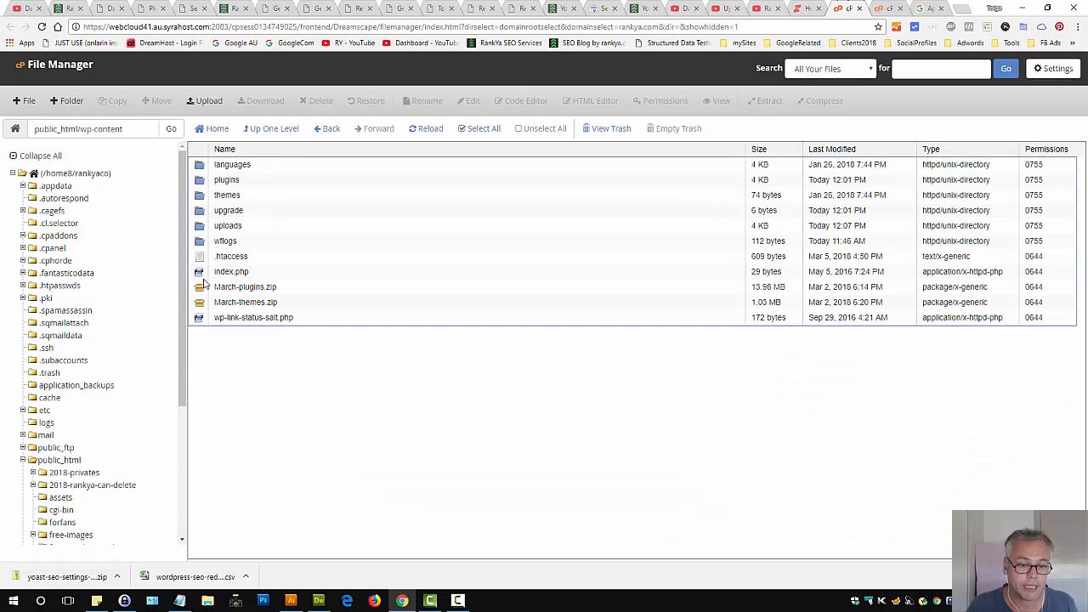
double_click(197, 197)
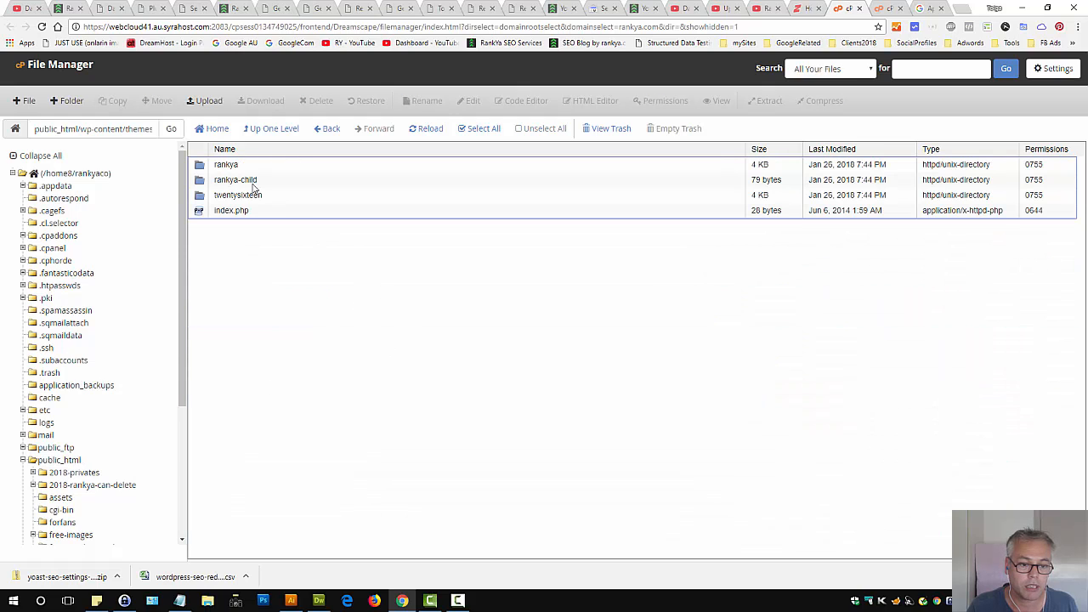
double_click(202, 168)
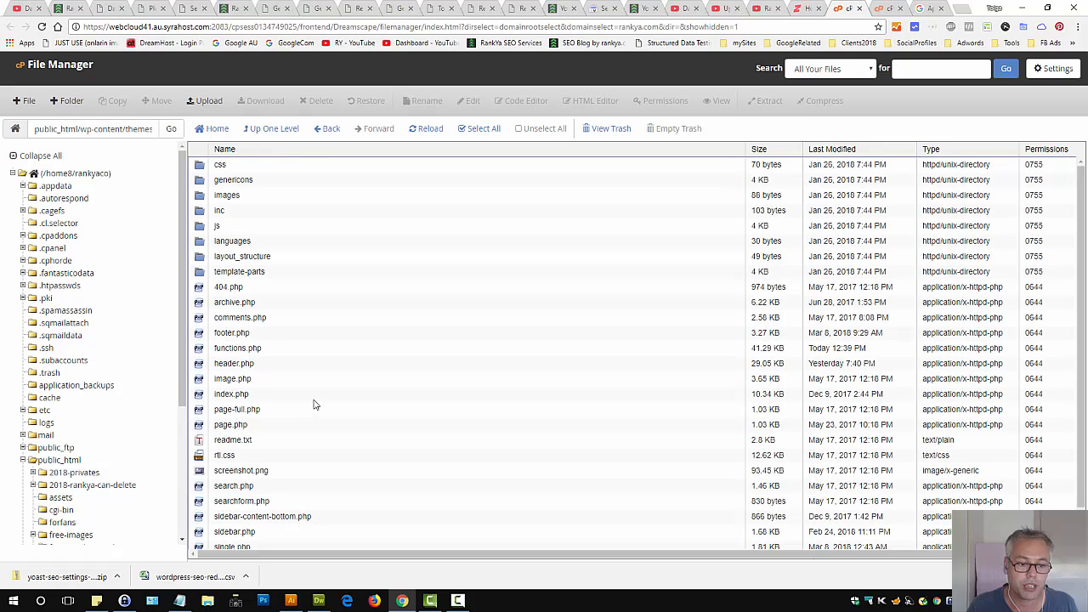
left_click(197, 349)
right_click(204, 349)
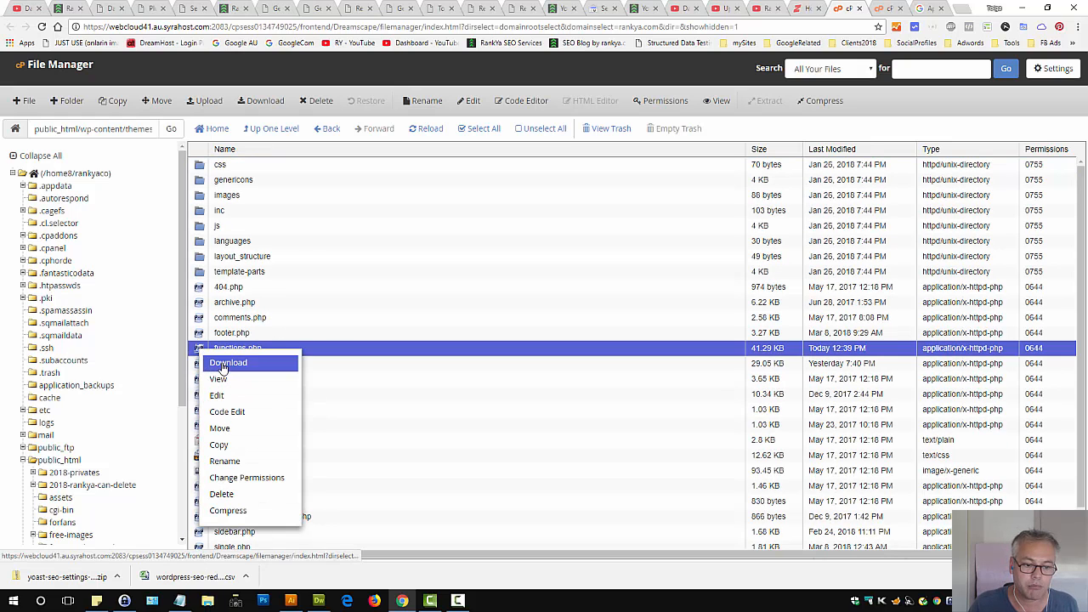
left_click(227, 363)
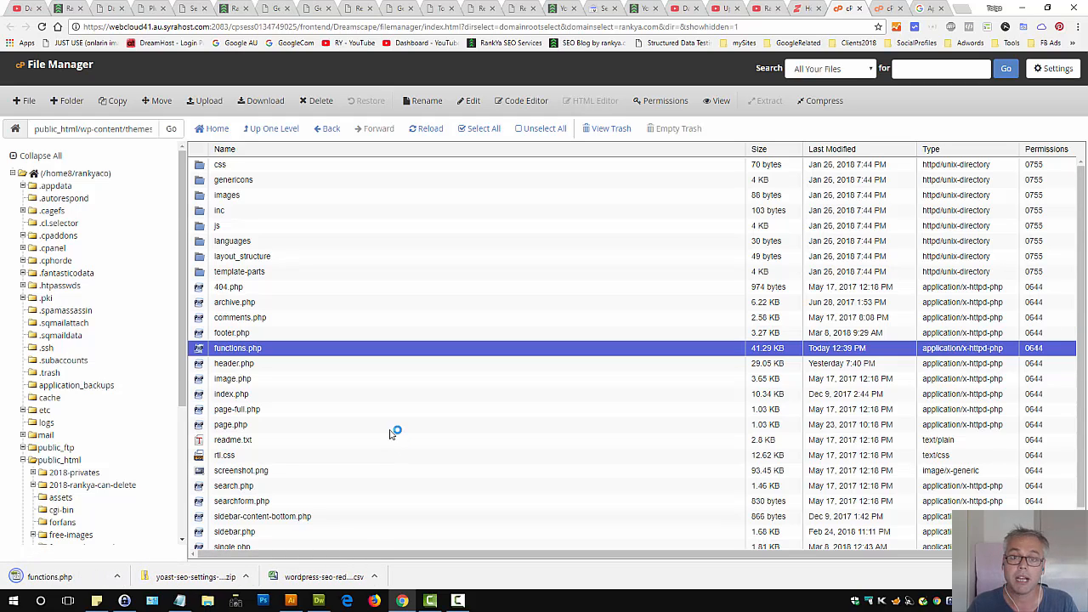
Open functions.php for editing and copy the Yoast filter code block from Dreamweaver
right_click(202, 357)
left_click(223, 399)
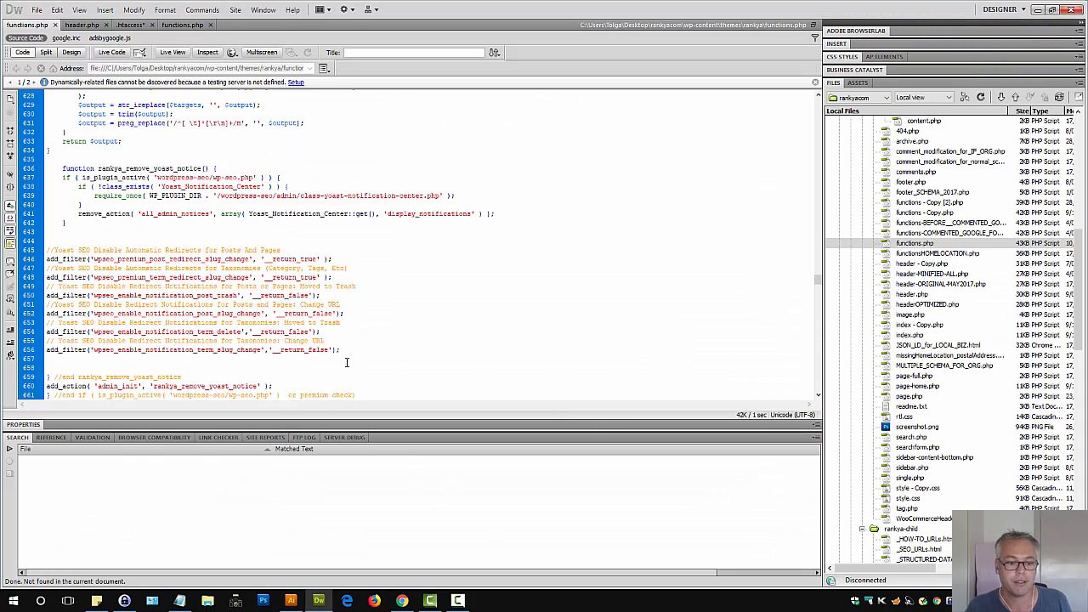
left_click_drag(342, 351, 4, 252)
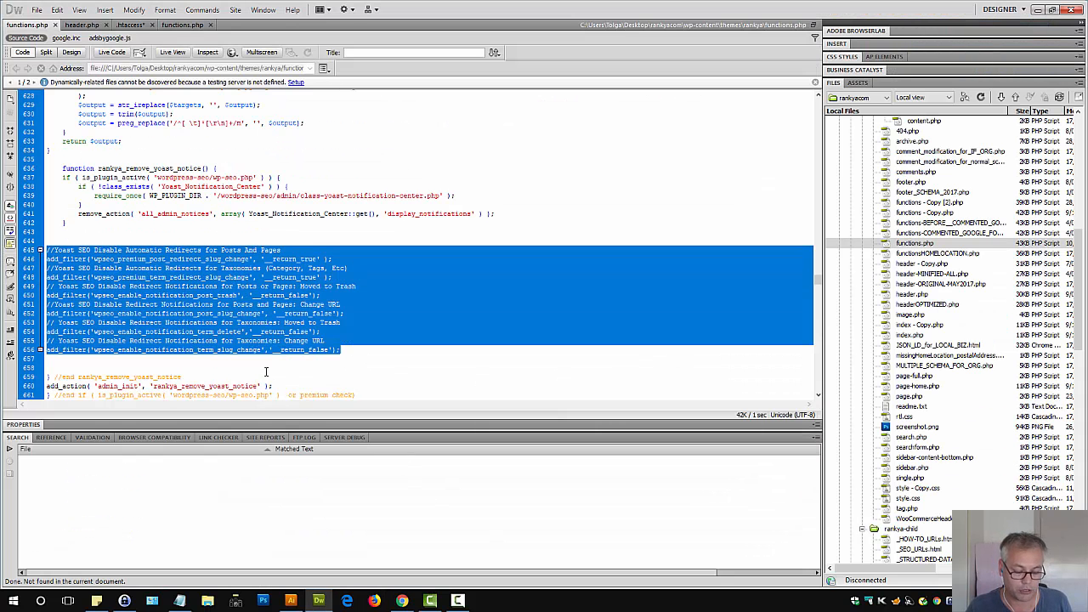
left_click(402, 600)
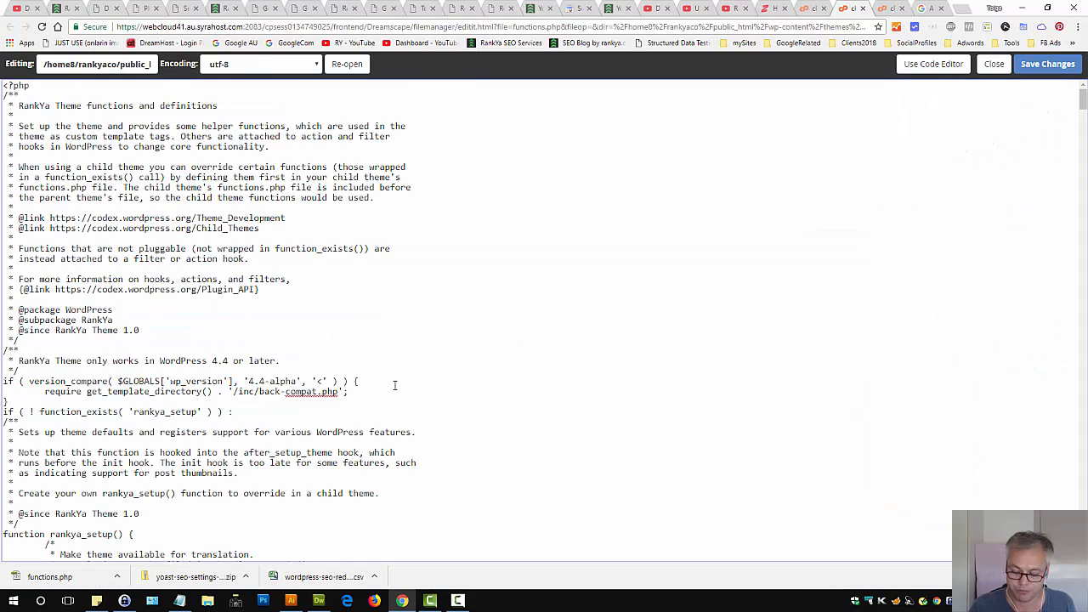
Paste the Yoast filter code at the end of functions.php and remove it again
key("ctrl+End")
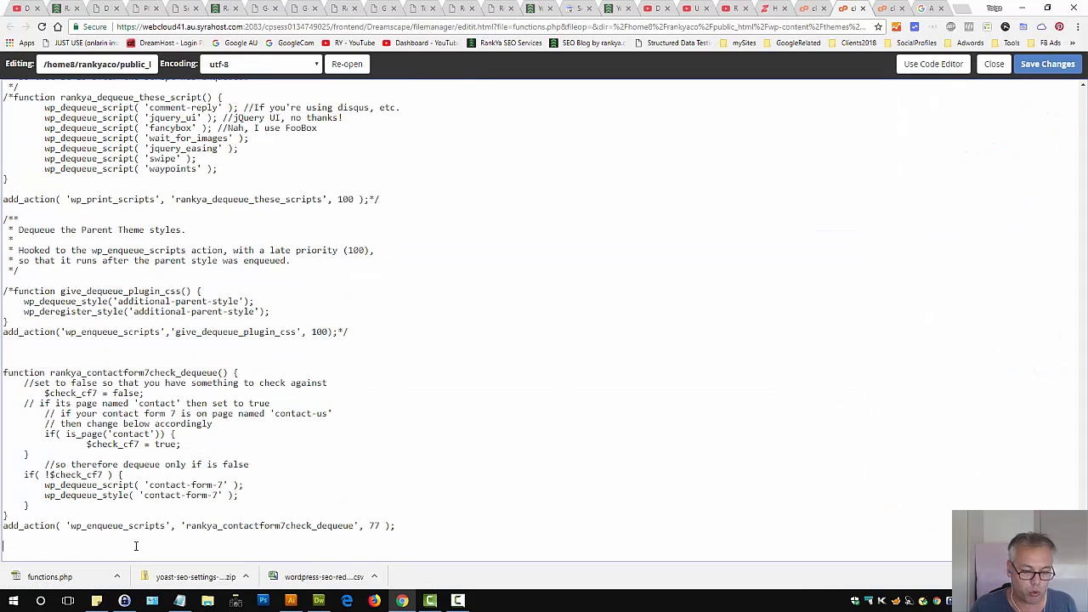
key("Return")
key("Return")
key("Return")
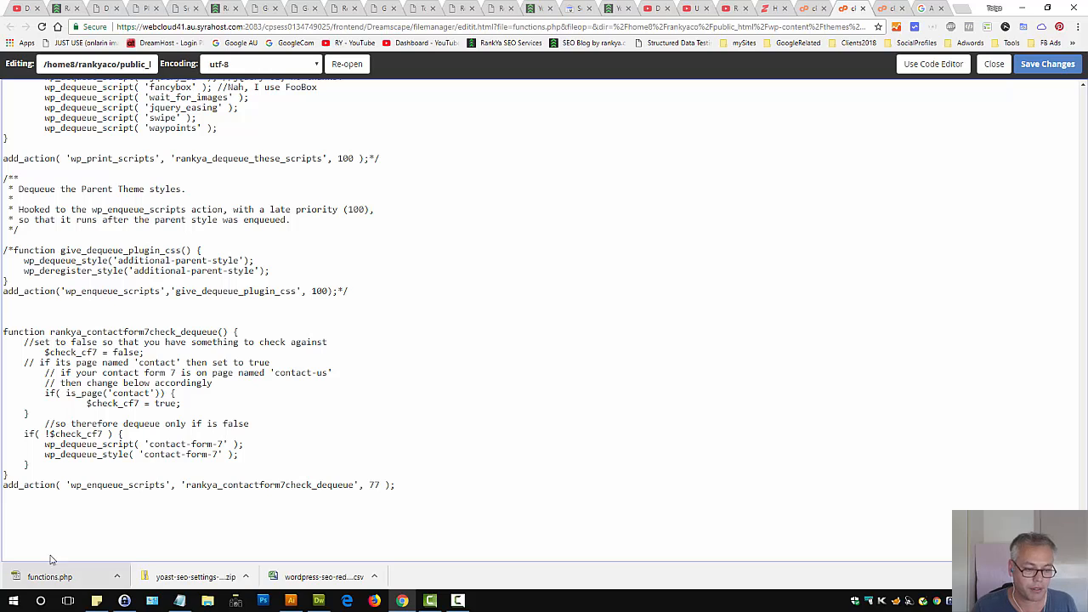
key("ctrl+v")
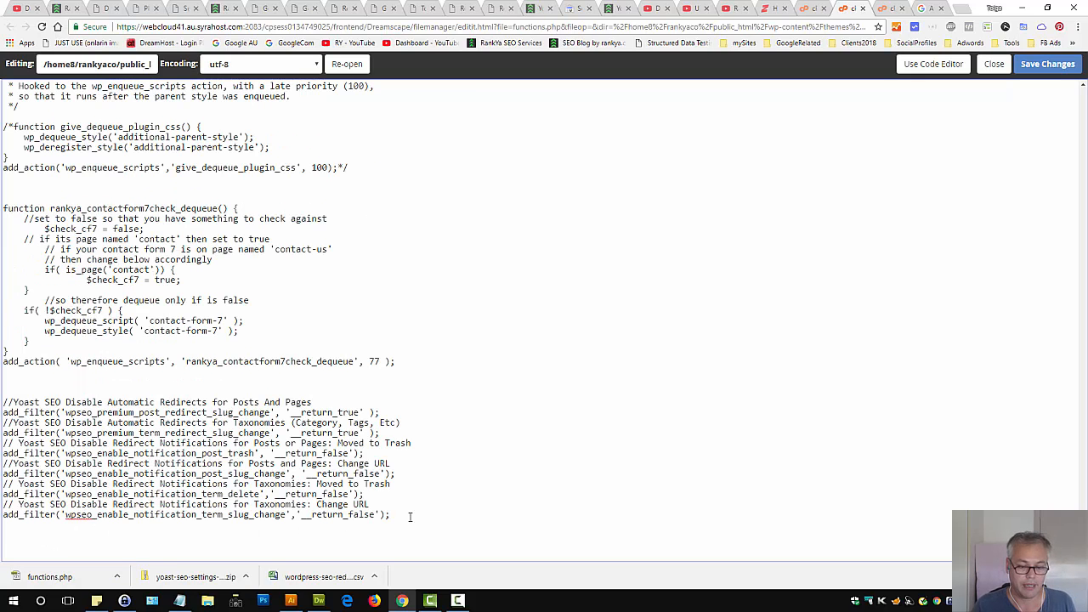
left_click_drag(23, 382, 2, 384)
left_click(23, 382)
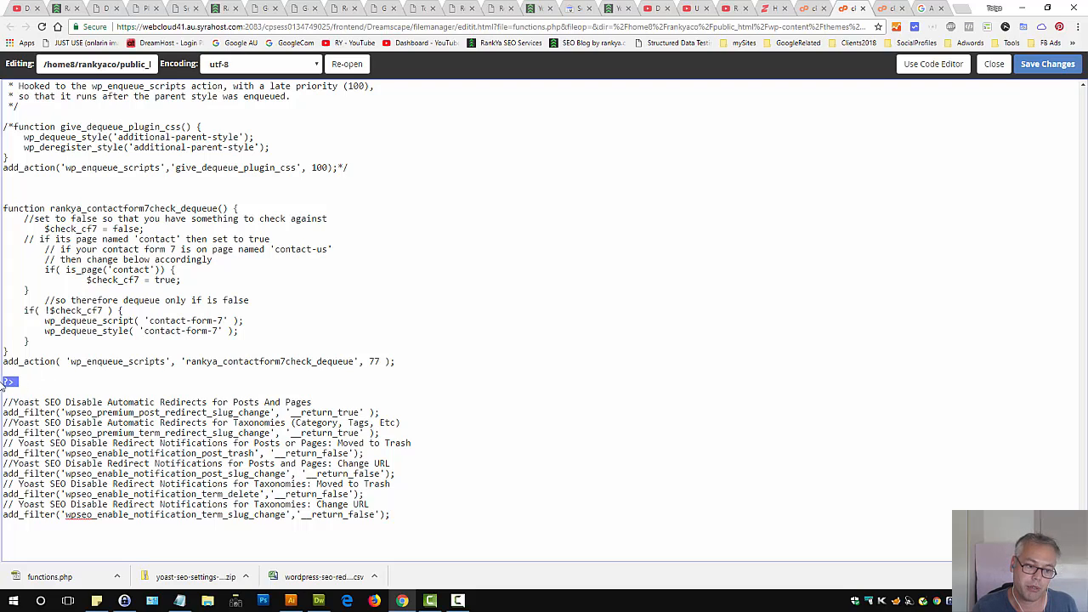
left_click(56, 385)
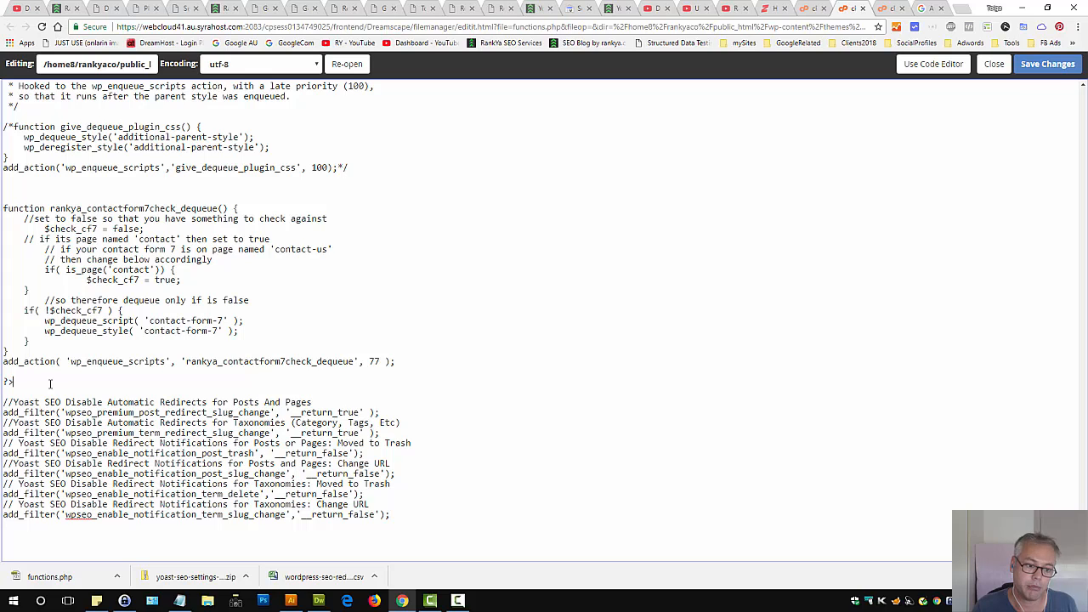
left_click_drag(394, 517, 3, 395)
key("ctrl+c")
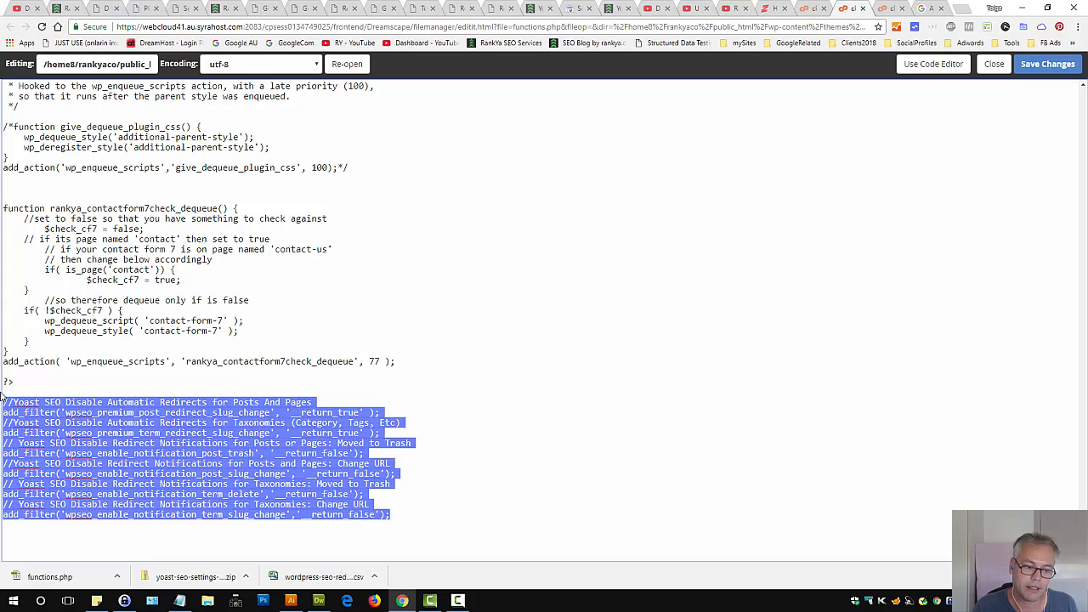
key("Delete")
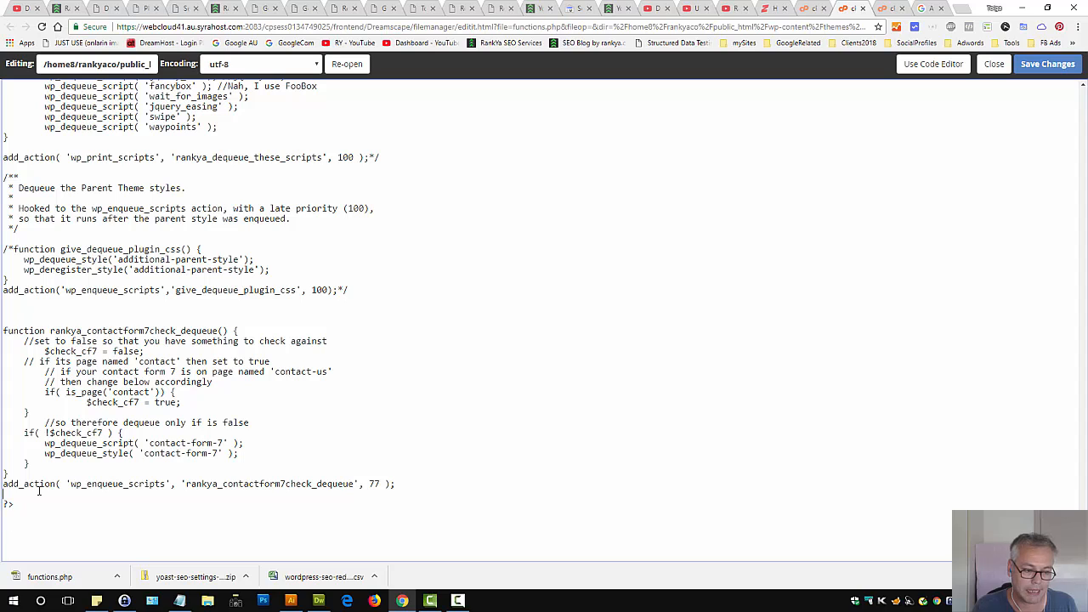
Paste the Yoast filter code on new lines at the end of functions.php and delete the closing ?> tag
key("Return")
key("Return")
key("Return")
key("Return")
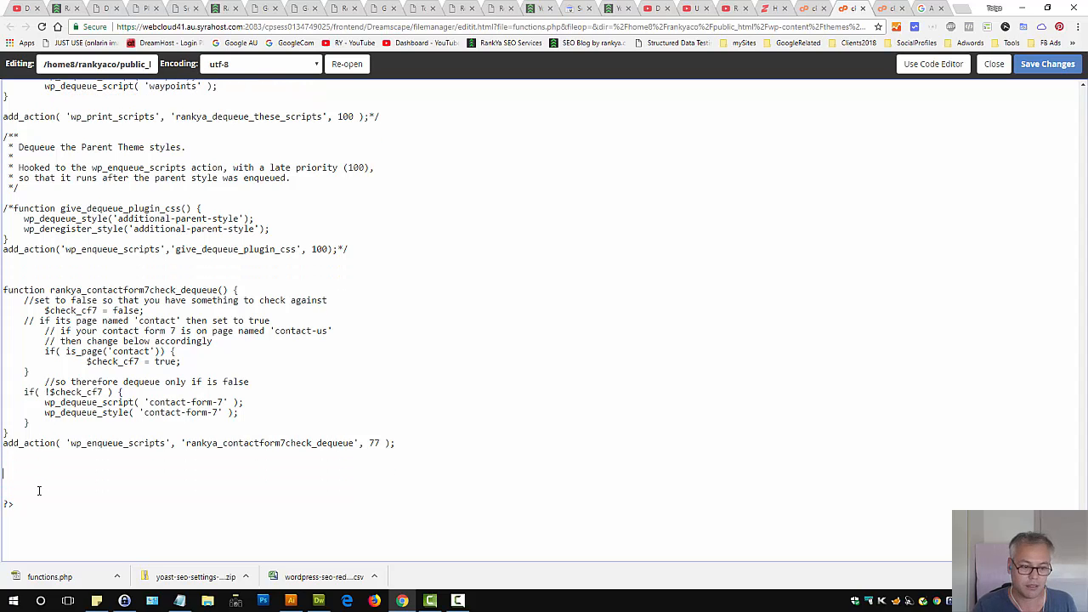
key("ctrl+v")
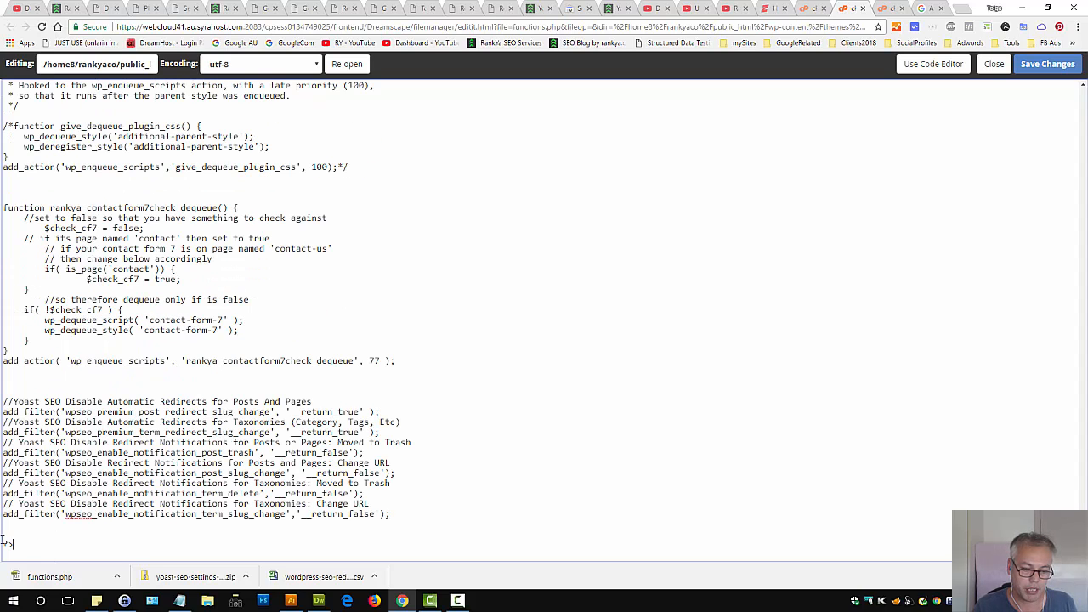
left_click_drag(13, 543, 1, 535)
key("Delete")
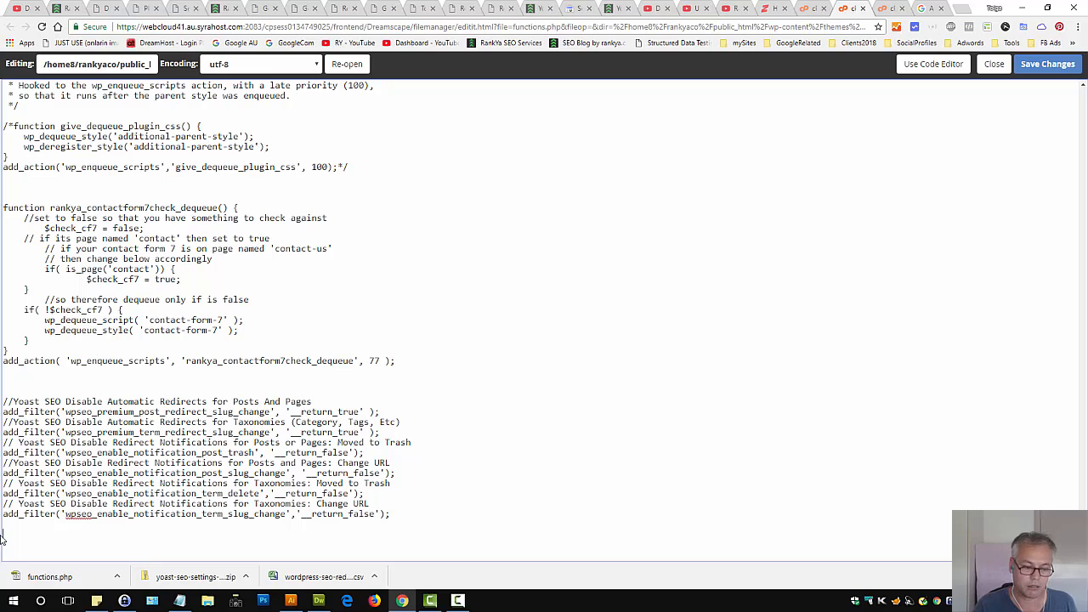
Delete the pasted Yoast code block and save the changes to functions.php
triple_click(81, 421)
left_click(224, 468)
left_click_drag(393, 515, 2, 399)
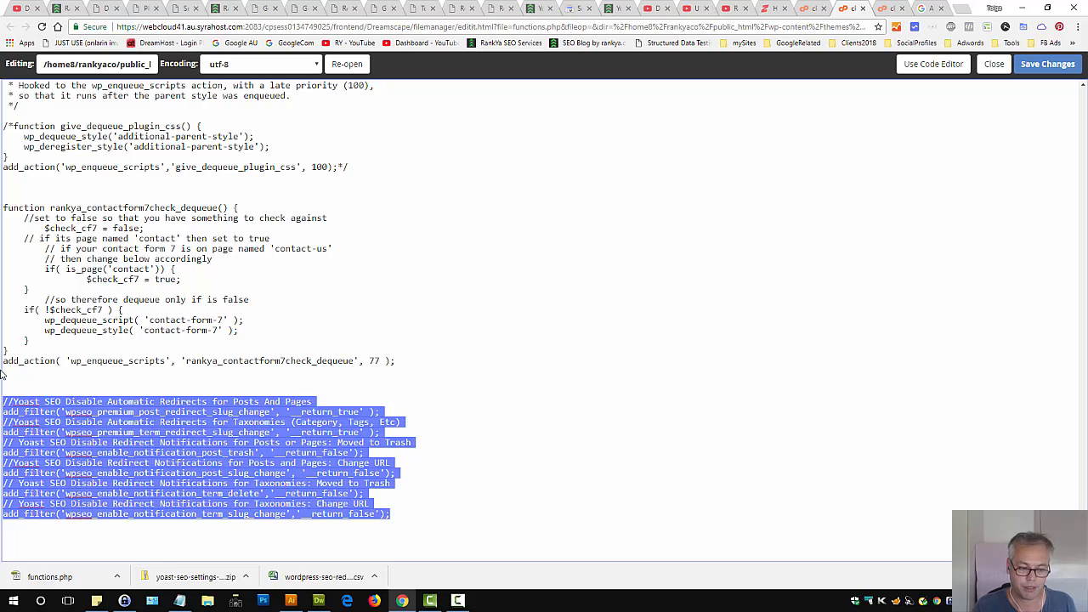
key("Delete")
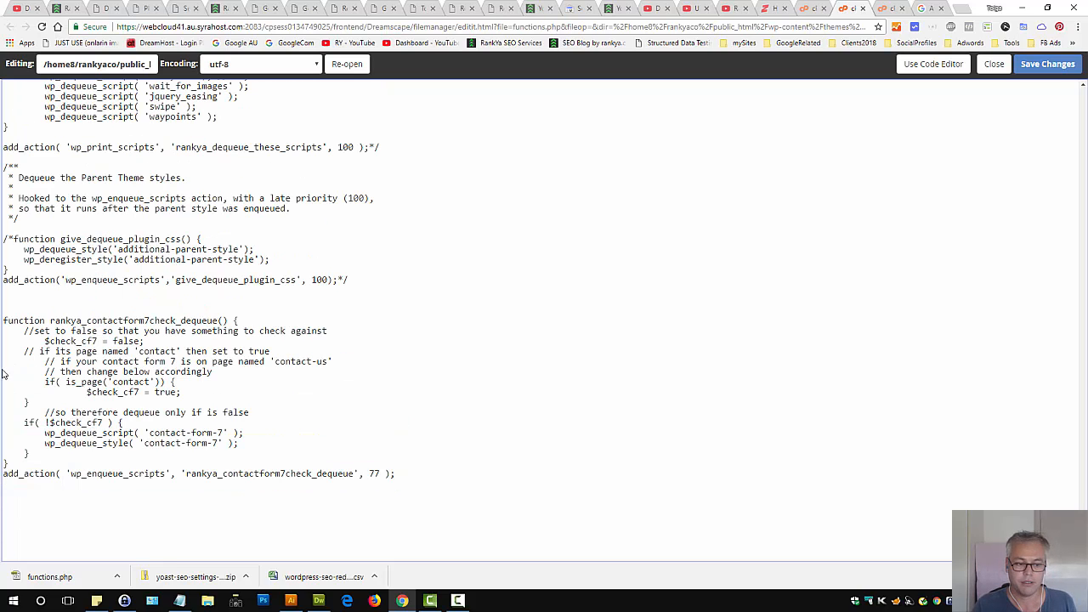
left_click(1049, 66)
Highlight the individual Yoast redirect and notification filter lines in Dreamweaver to examine them
left_click(317, 601)
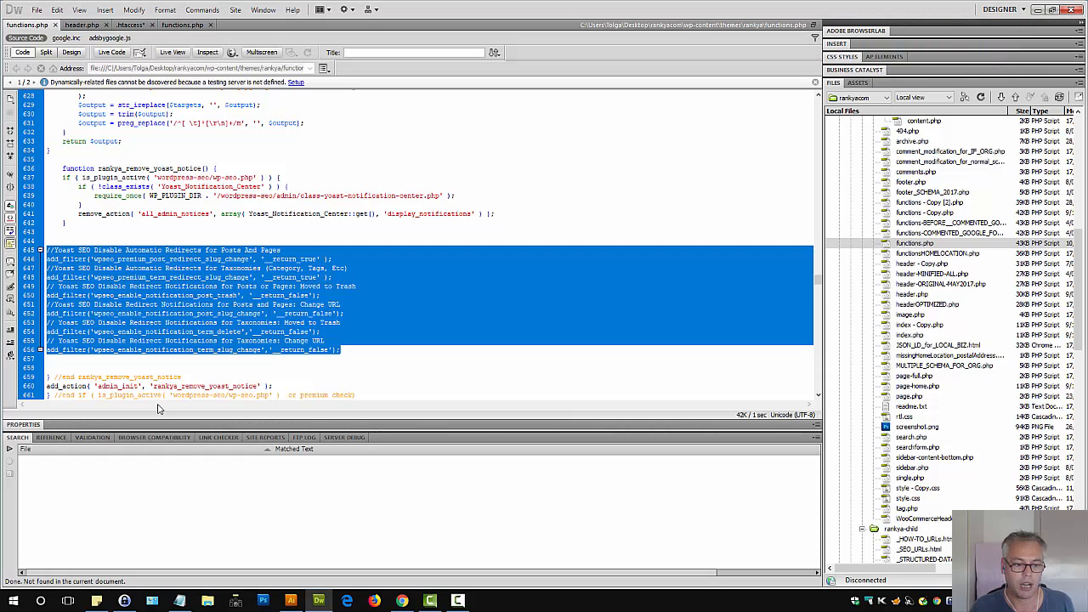
left_click(88, 270)
triple_click(97, 249)
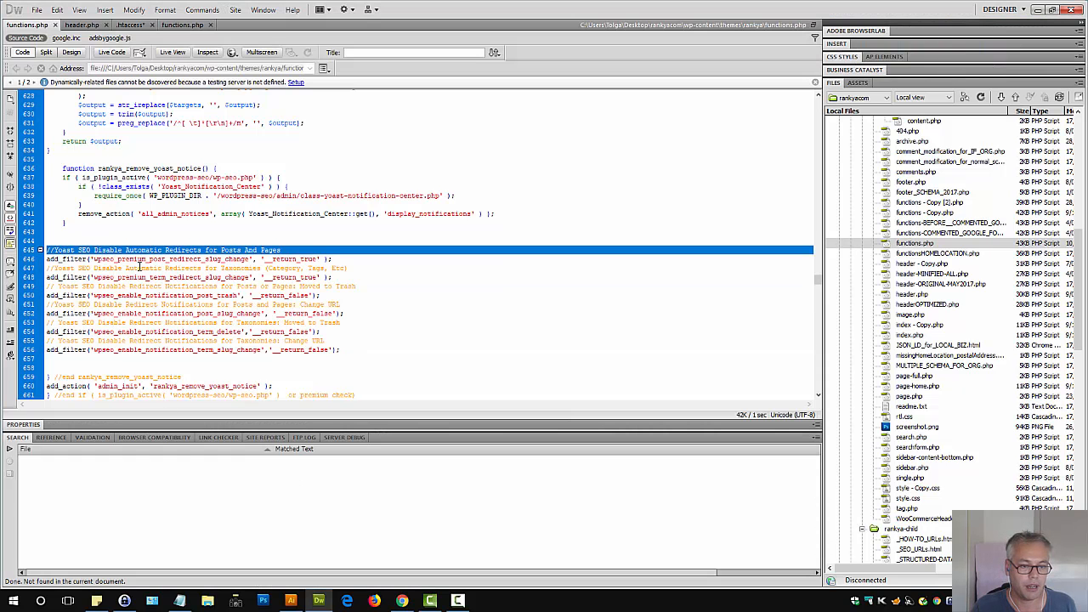
left_click(185, 282)
triple_click(253, 259)
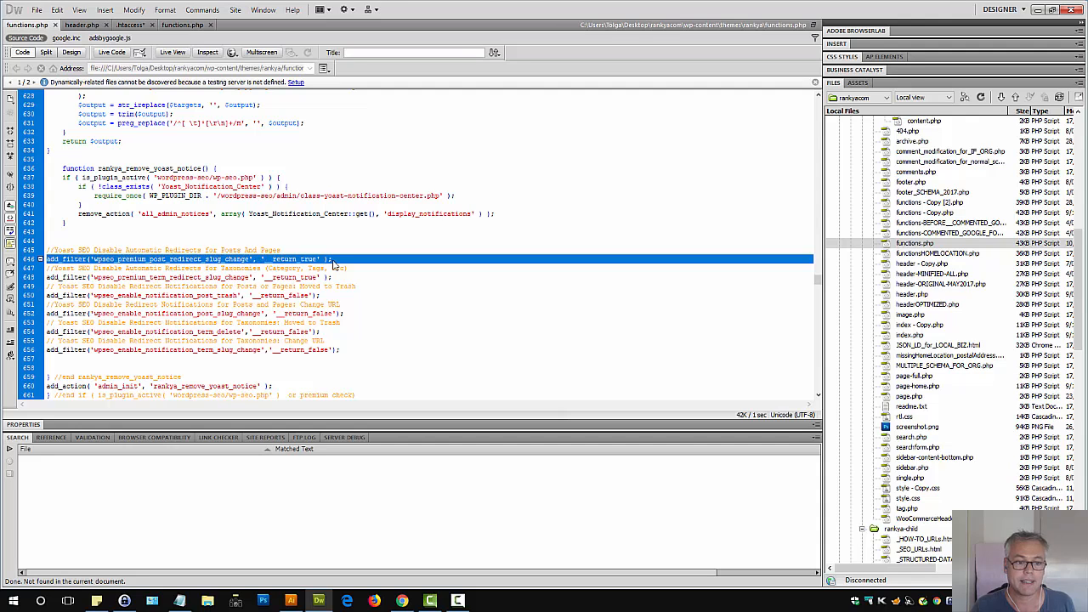
left_click(340, 304)
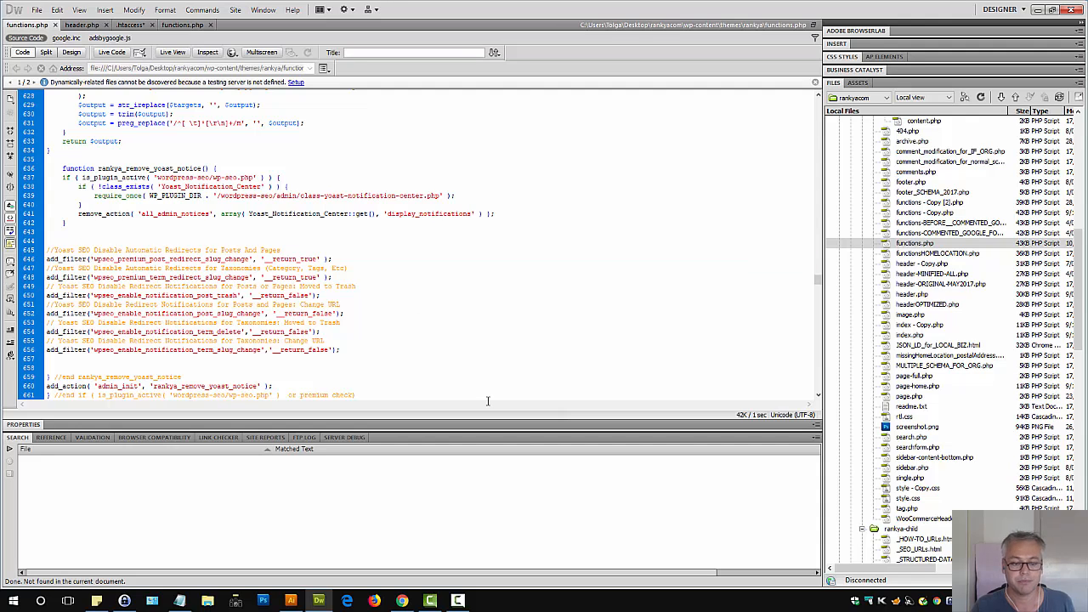
Open the Yoast Redirects page in the browser and return to functions.php in Dreamweaver
left_click(403, 600)
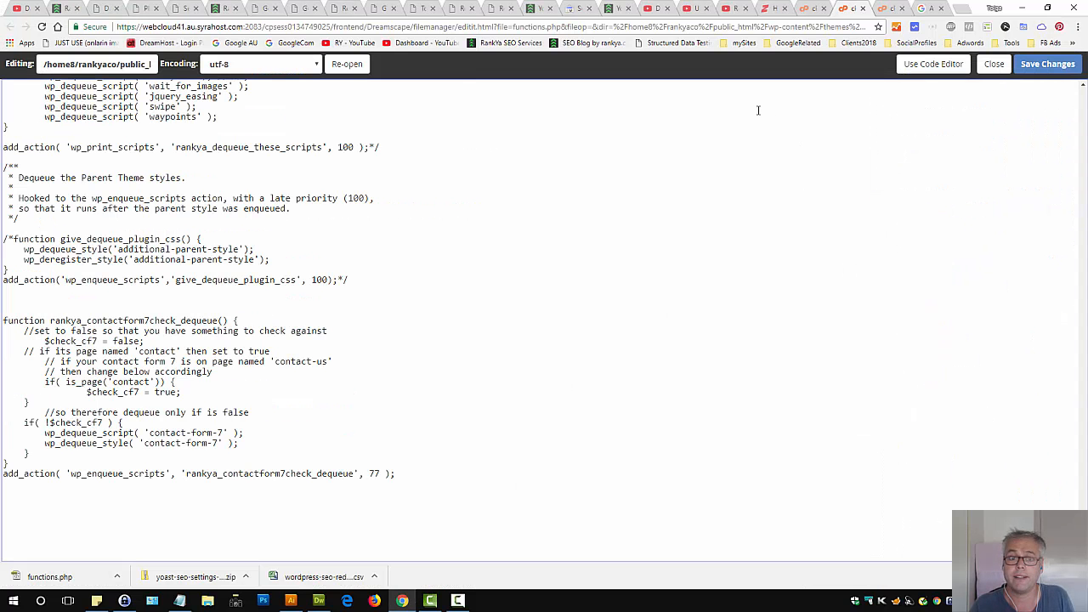
left_click(462, 7)
left_click(612, 352)
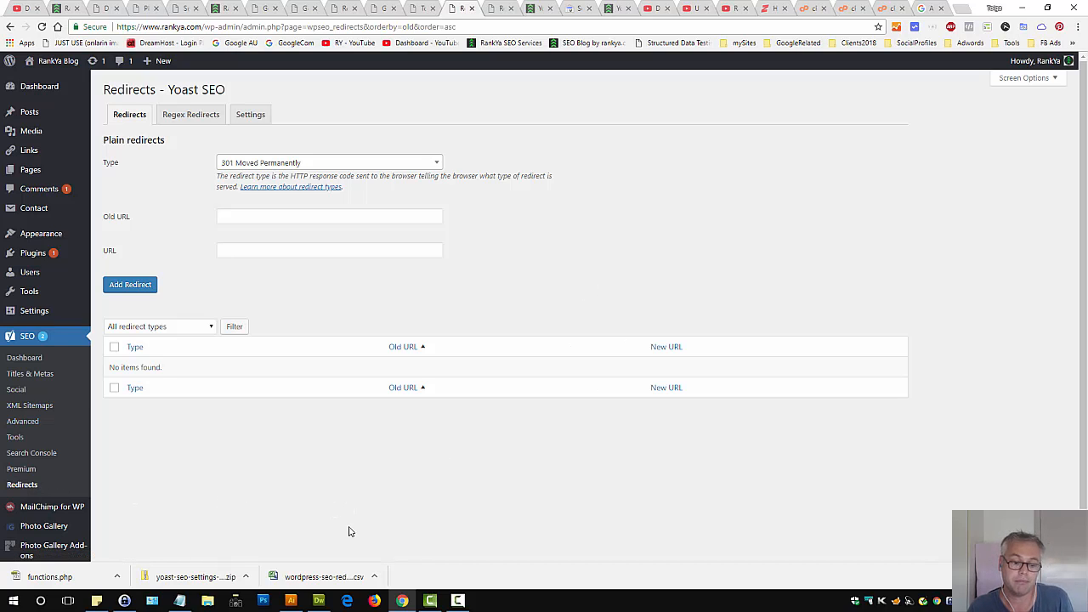
left_click(318, 601)
scroll(323, 280, "up", 20)
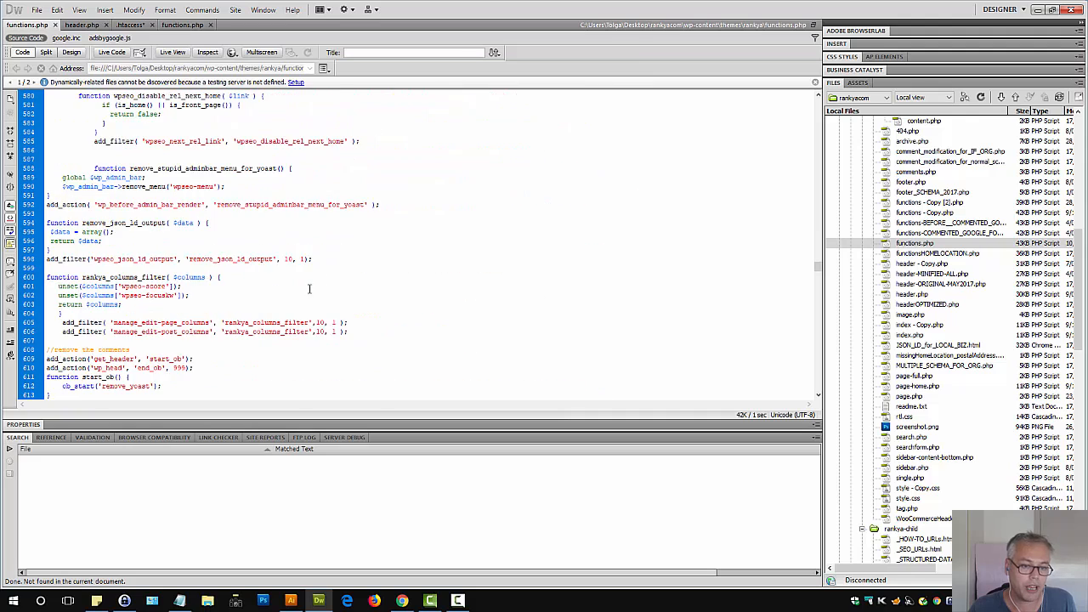
Paste the container__alert and container__warning selectors into the Yoast CSS hiding block in functions.php and save
left_click(112, 223)
type(",[class*=\"container__alert\"],[class*=\"container__warning\"]")
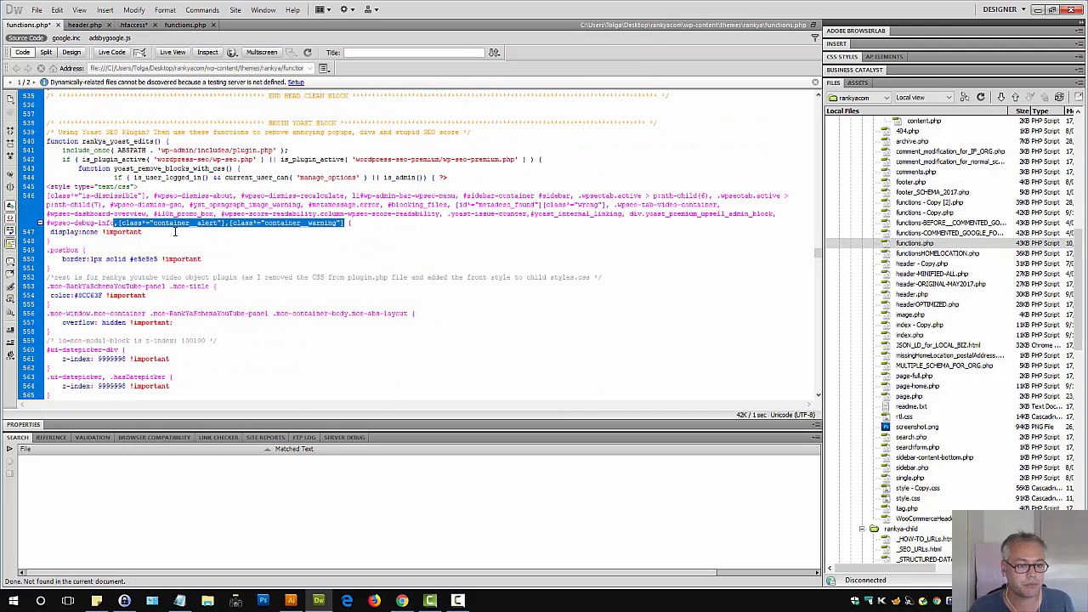
key("ctrl+s")
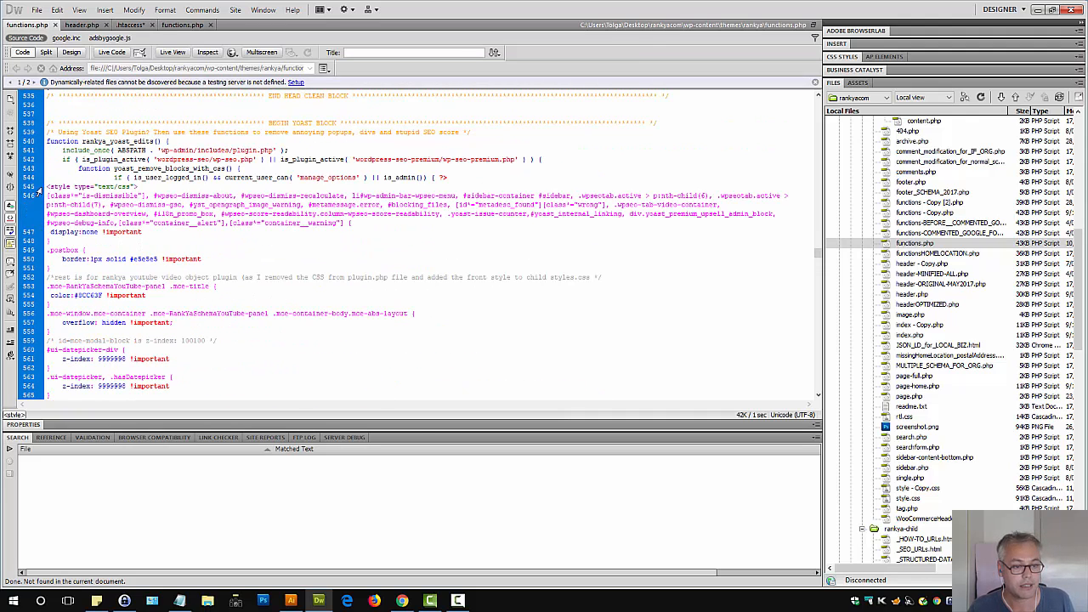
Upload functions.php to the remote site with Put and switch back to the browser
left_click(494, 53)
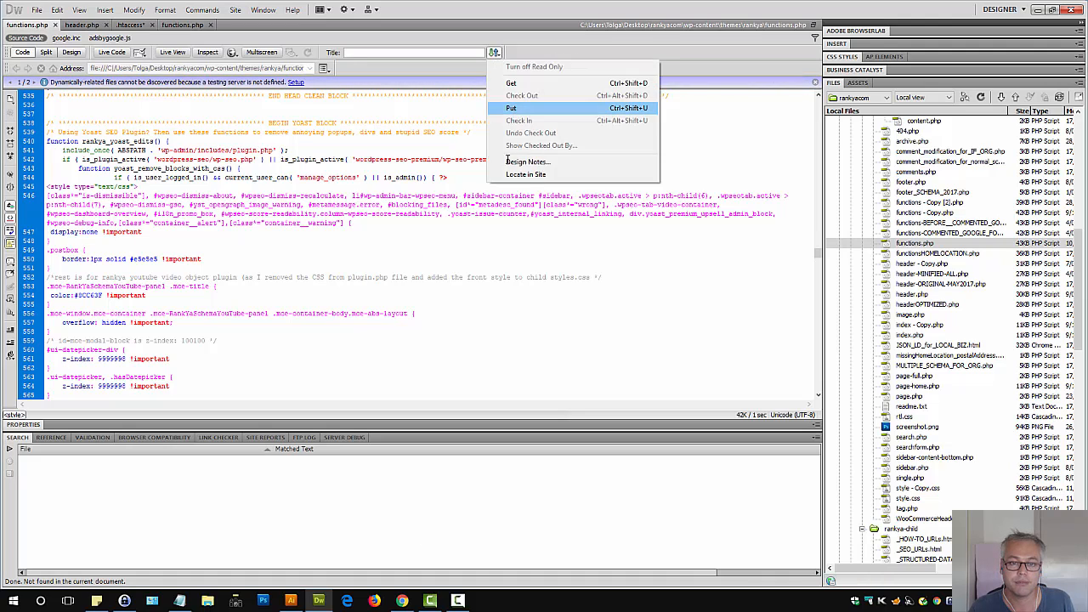
left_click(511, 108)
left_click(402, 601)
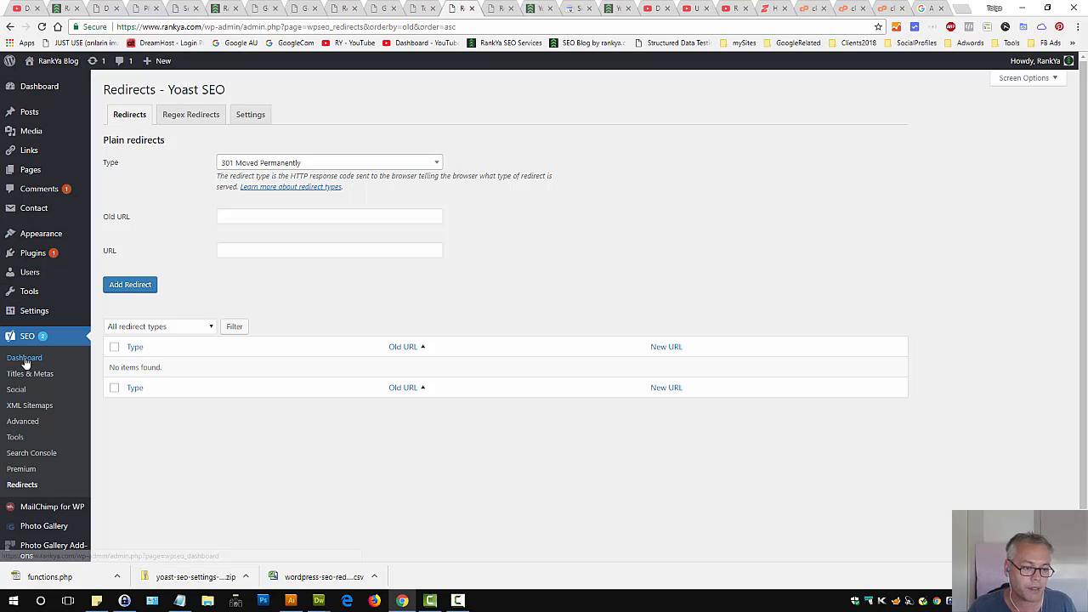
Open the Yoast SEO Dashboard, check the upload progress, and reload the dashboard to review its notifications
left_click(359, 345)
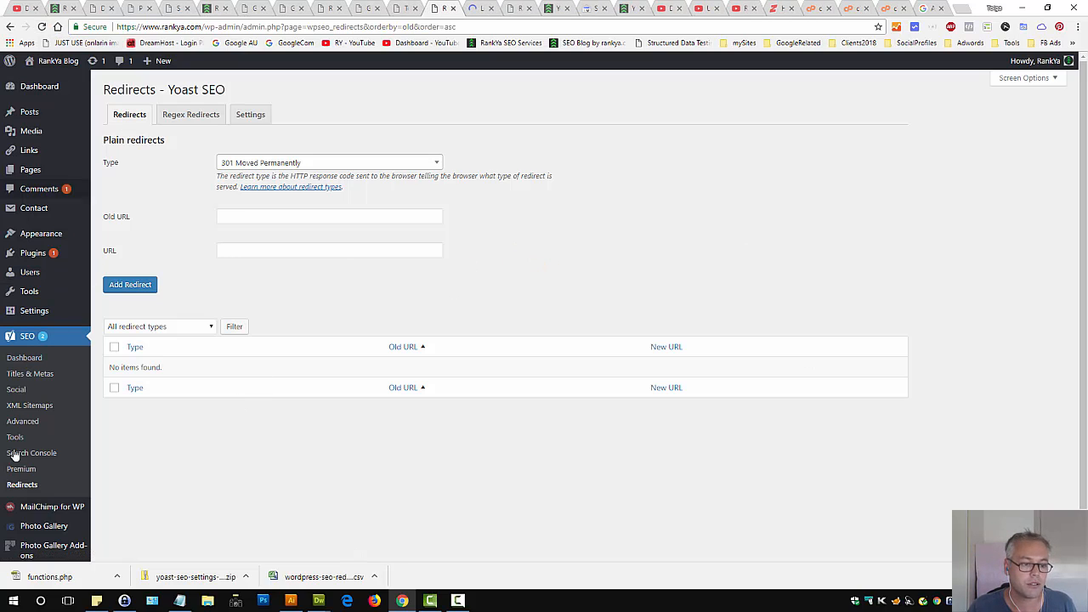
left_click(24, 358)
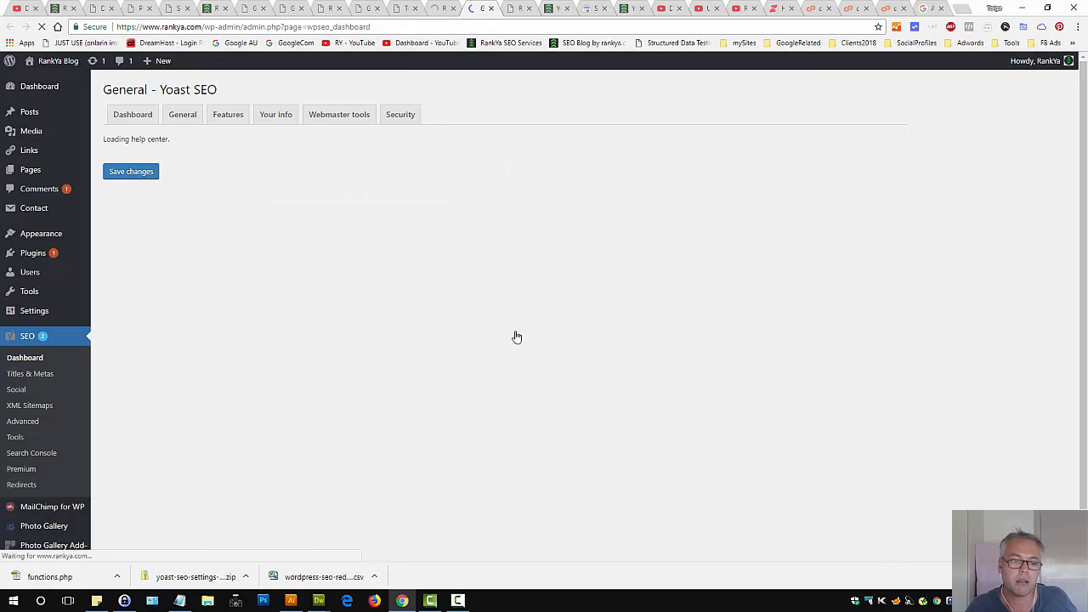
left_click(335, 603)
mouse_move(319, 600)
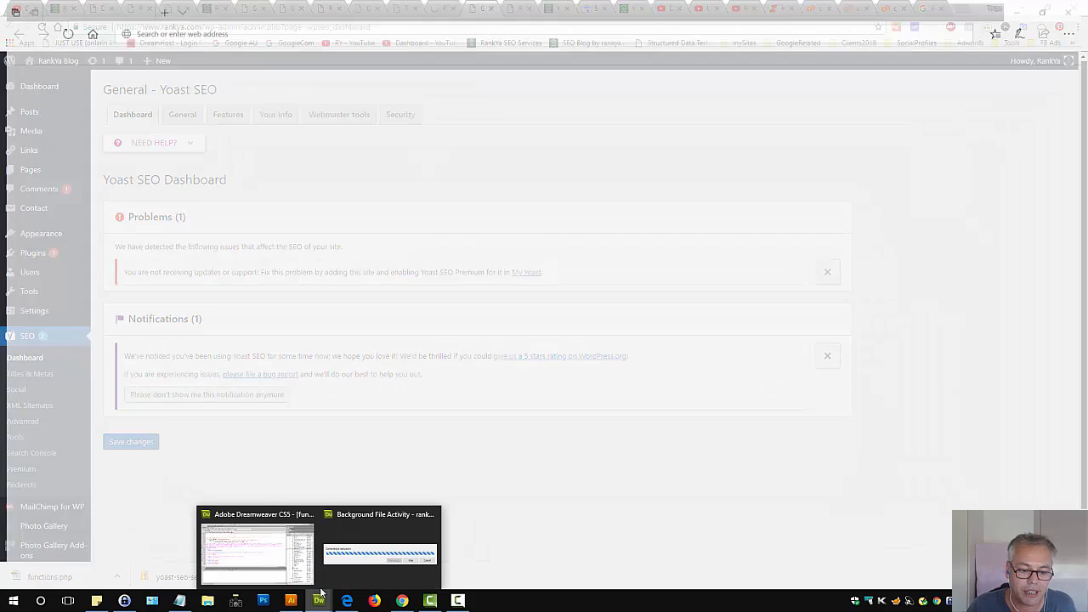
left_click(344, 585)
left_click(762, 271)
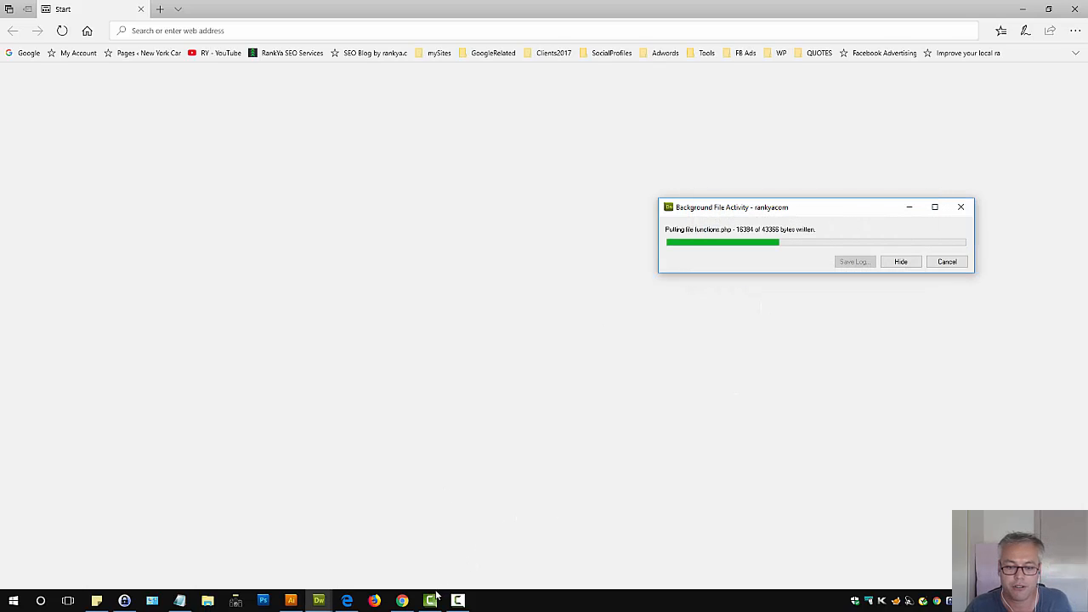
left_click(402, 600)
left_click(42, 27)
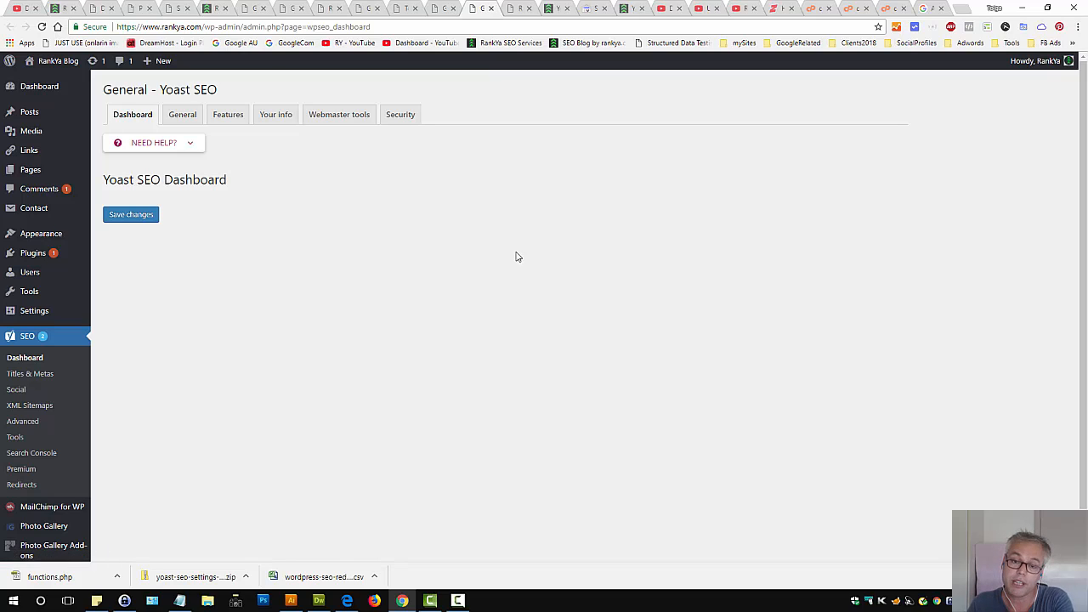
Open the Yoast Features tab and scroll through its enabled and disabled feature settings to examine them
left_click(227, 115)
scroll(307, 254, "down", 5)
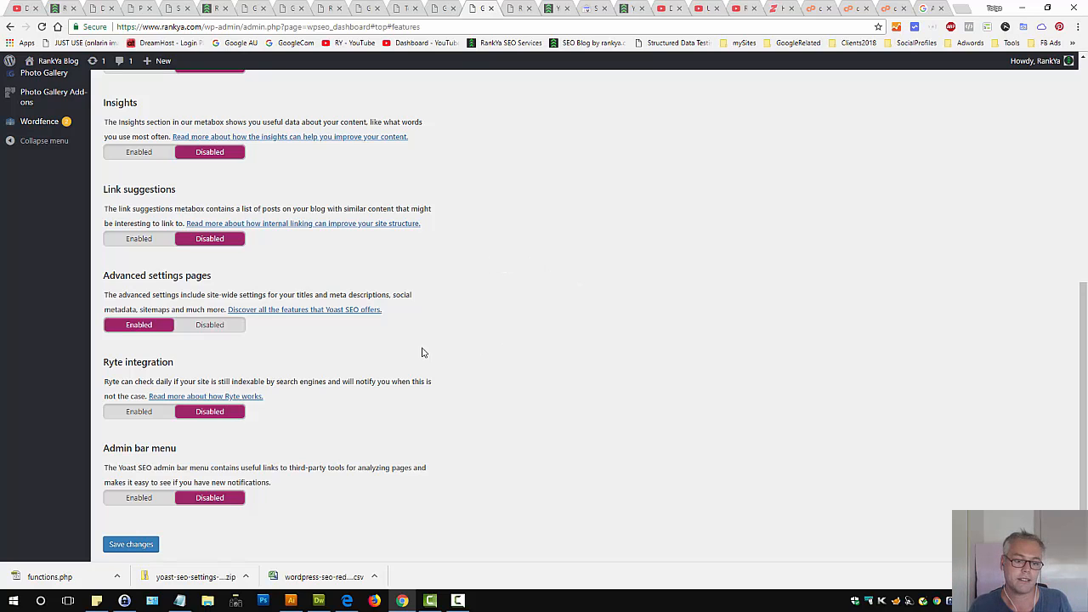
scroll(469, 320, "up", 6)
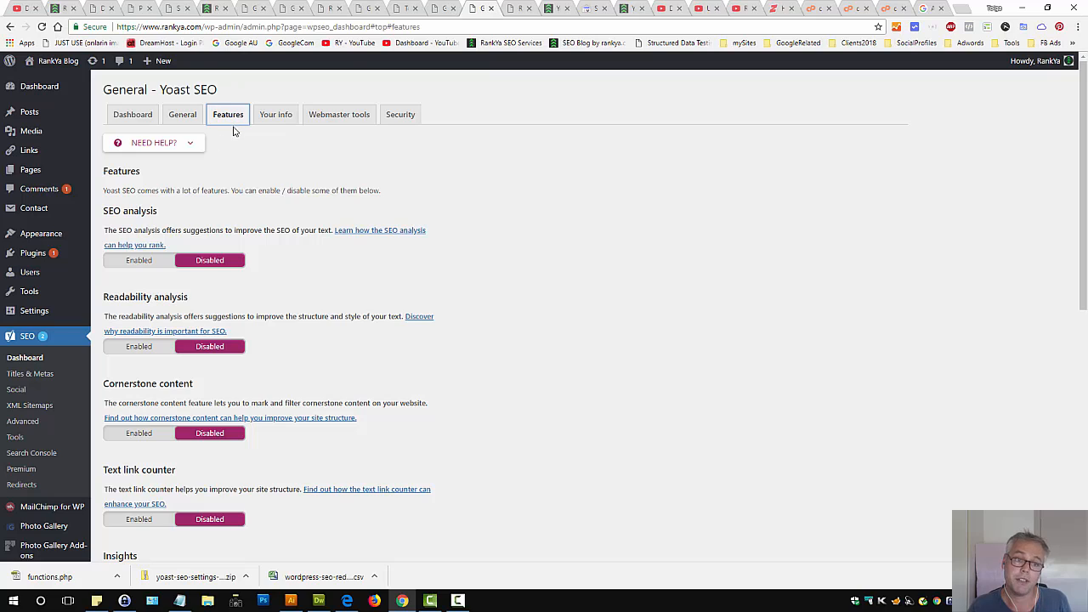
scroll(374, 258, "down", 2)
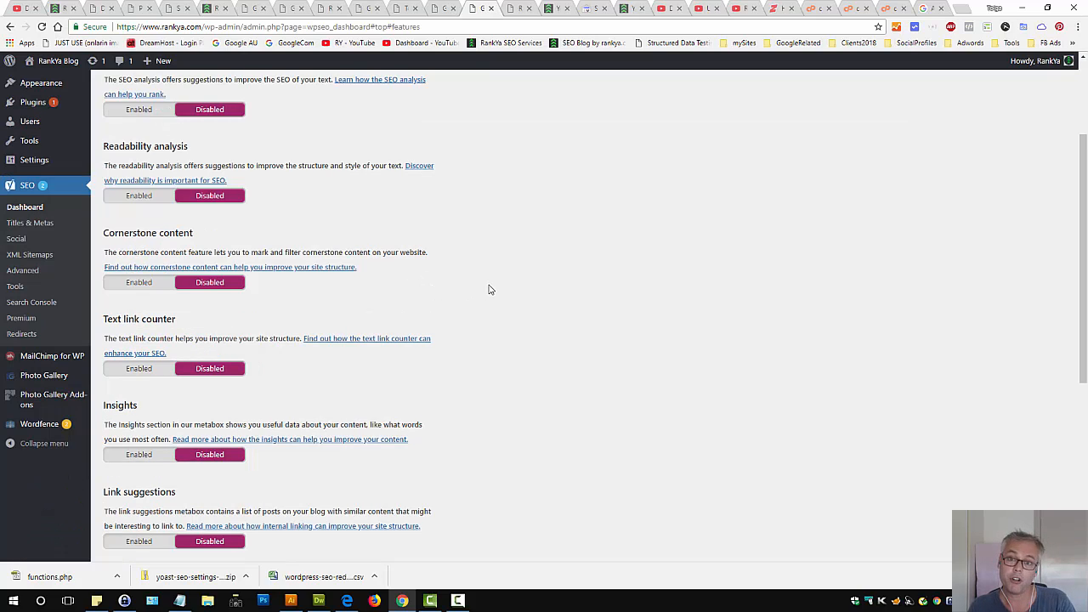
scroll(502, 291, "down", 2)
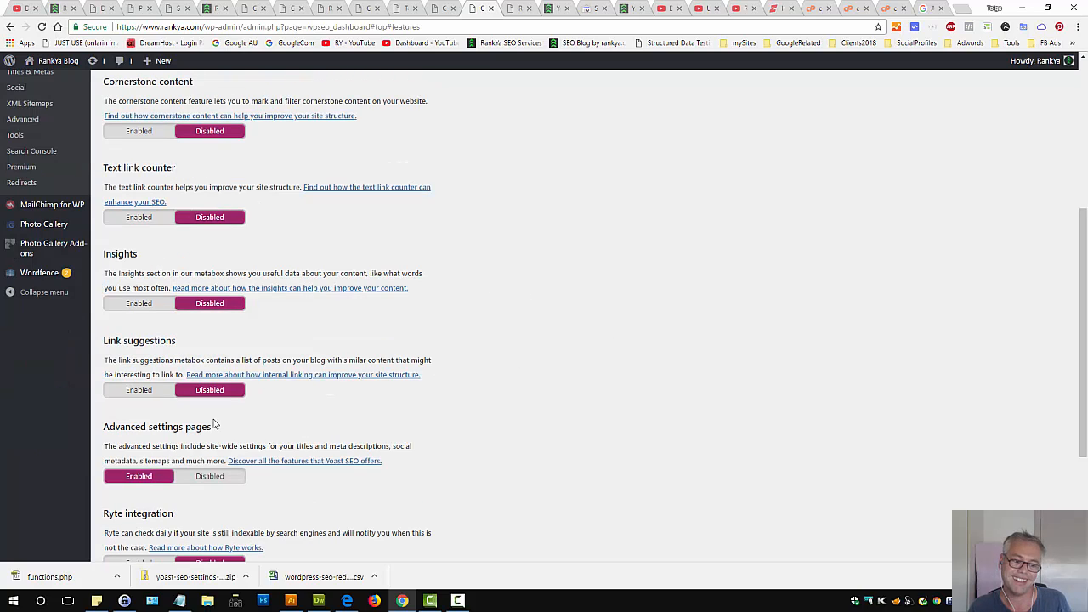
triple_click(147, 427)
left_click(668, 382)
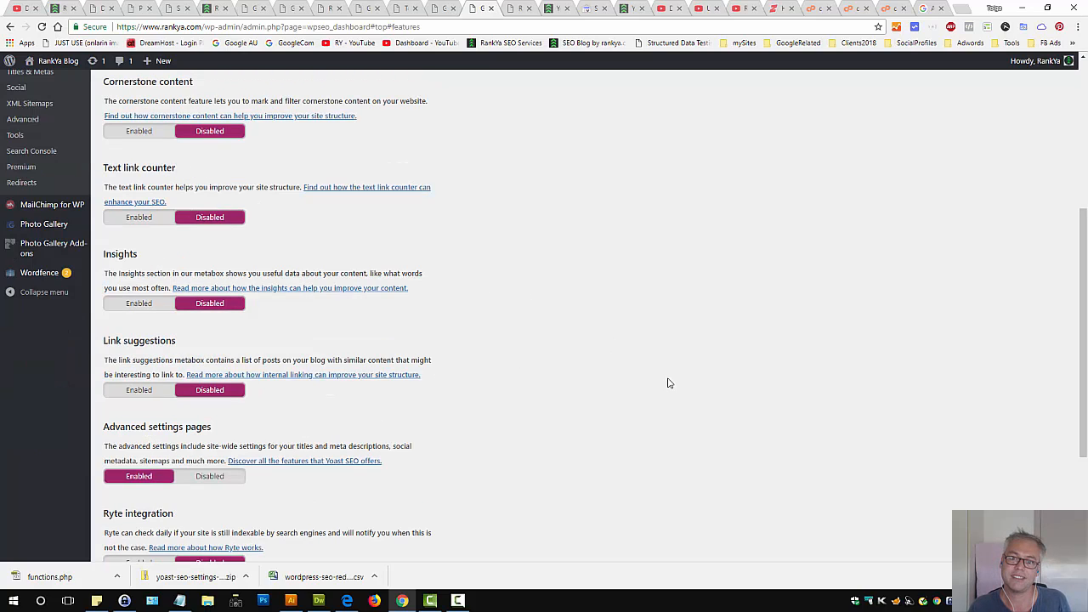
triple_click(141, 344)
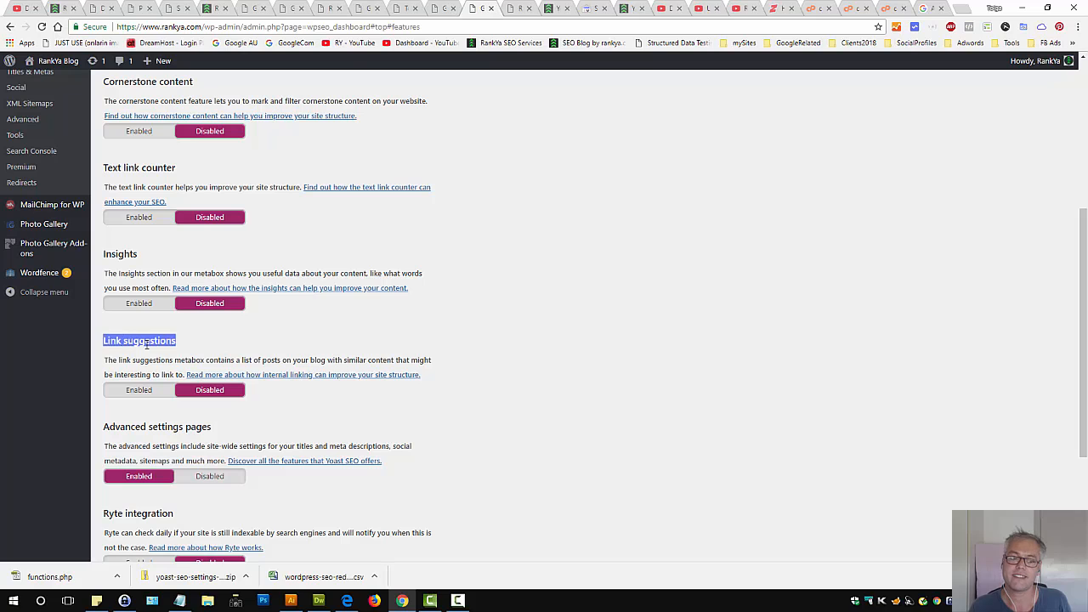
left_click(629, 306)
scroll(609, 282, "up", 4)
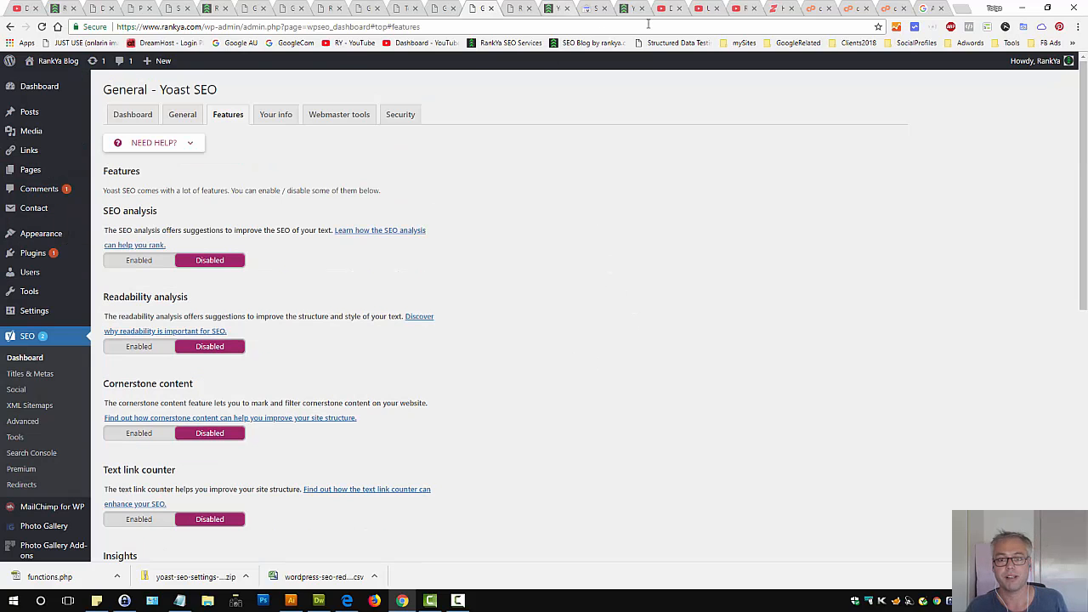
scroll(533, 281, "down", 5)
left_click(123, 325)
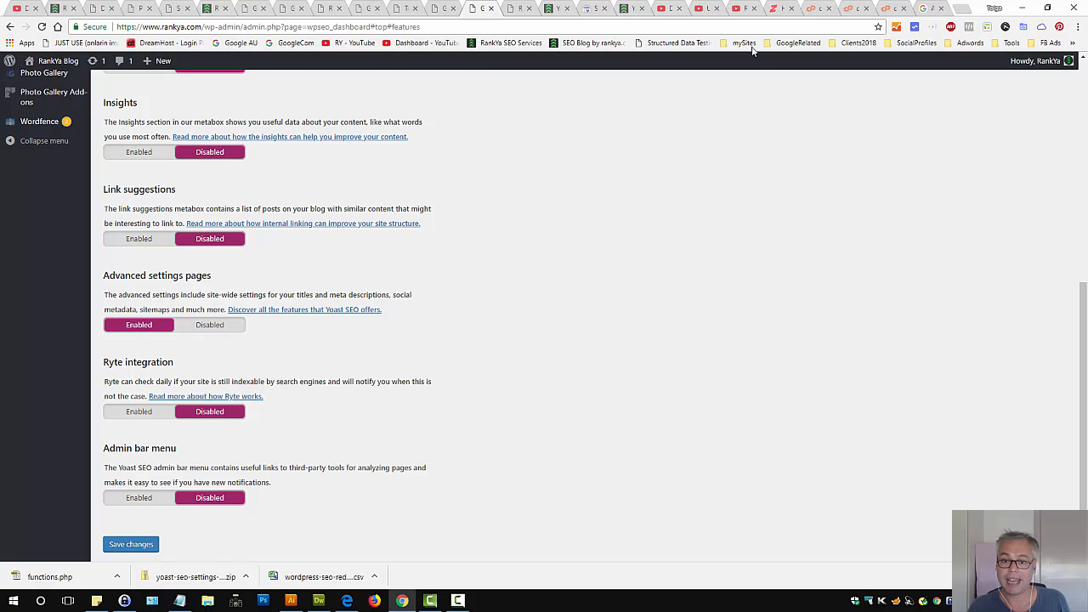
Switch to the YouTube channel videos tab and then the blog post about Yoast SEO 2018 settings
left_click(742, 10)
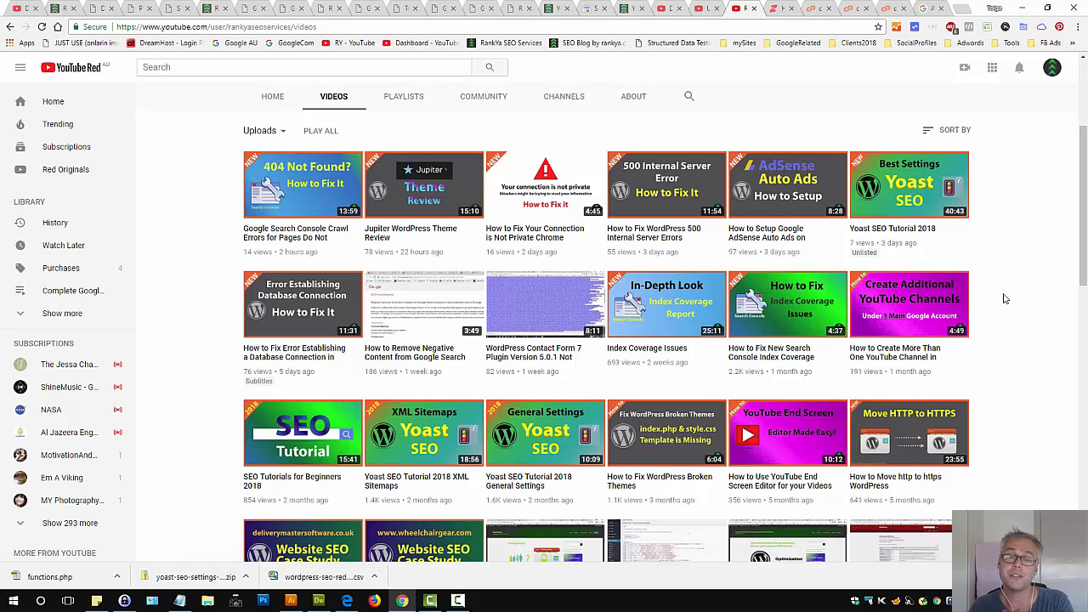
left_click(557, 11)
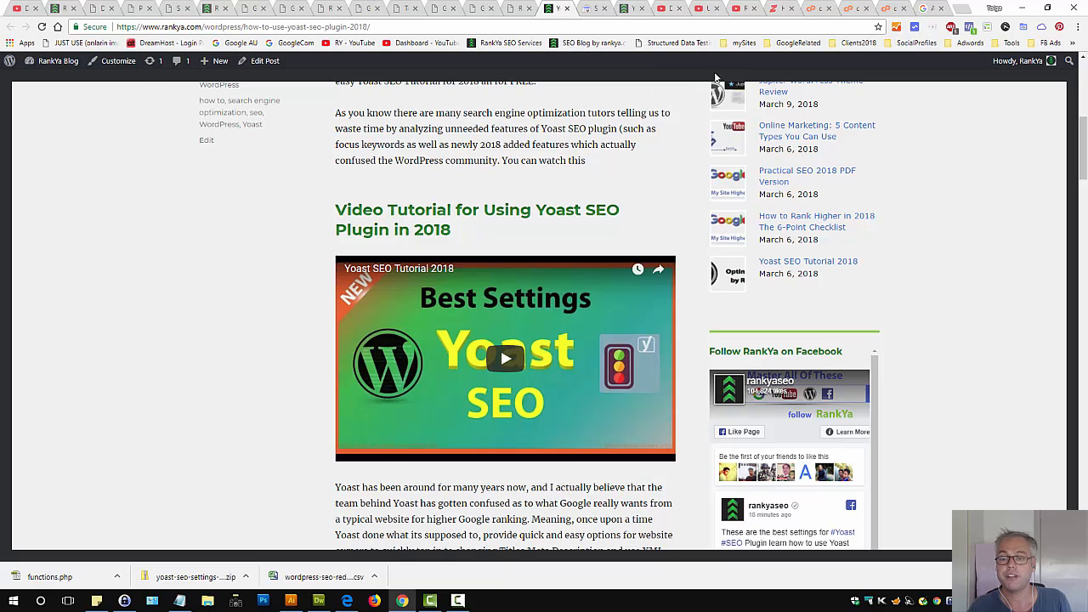